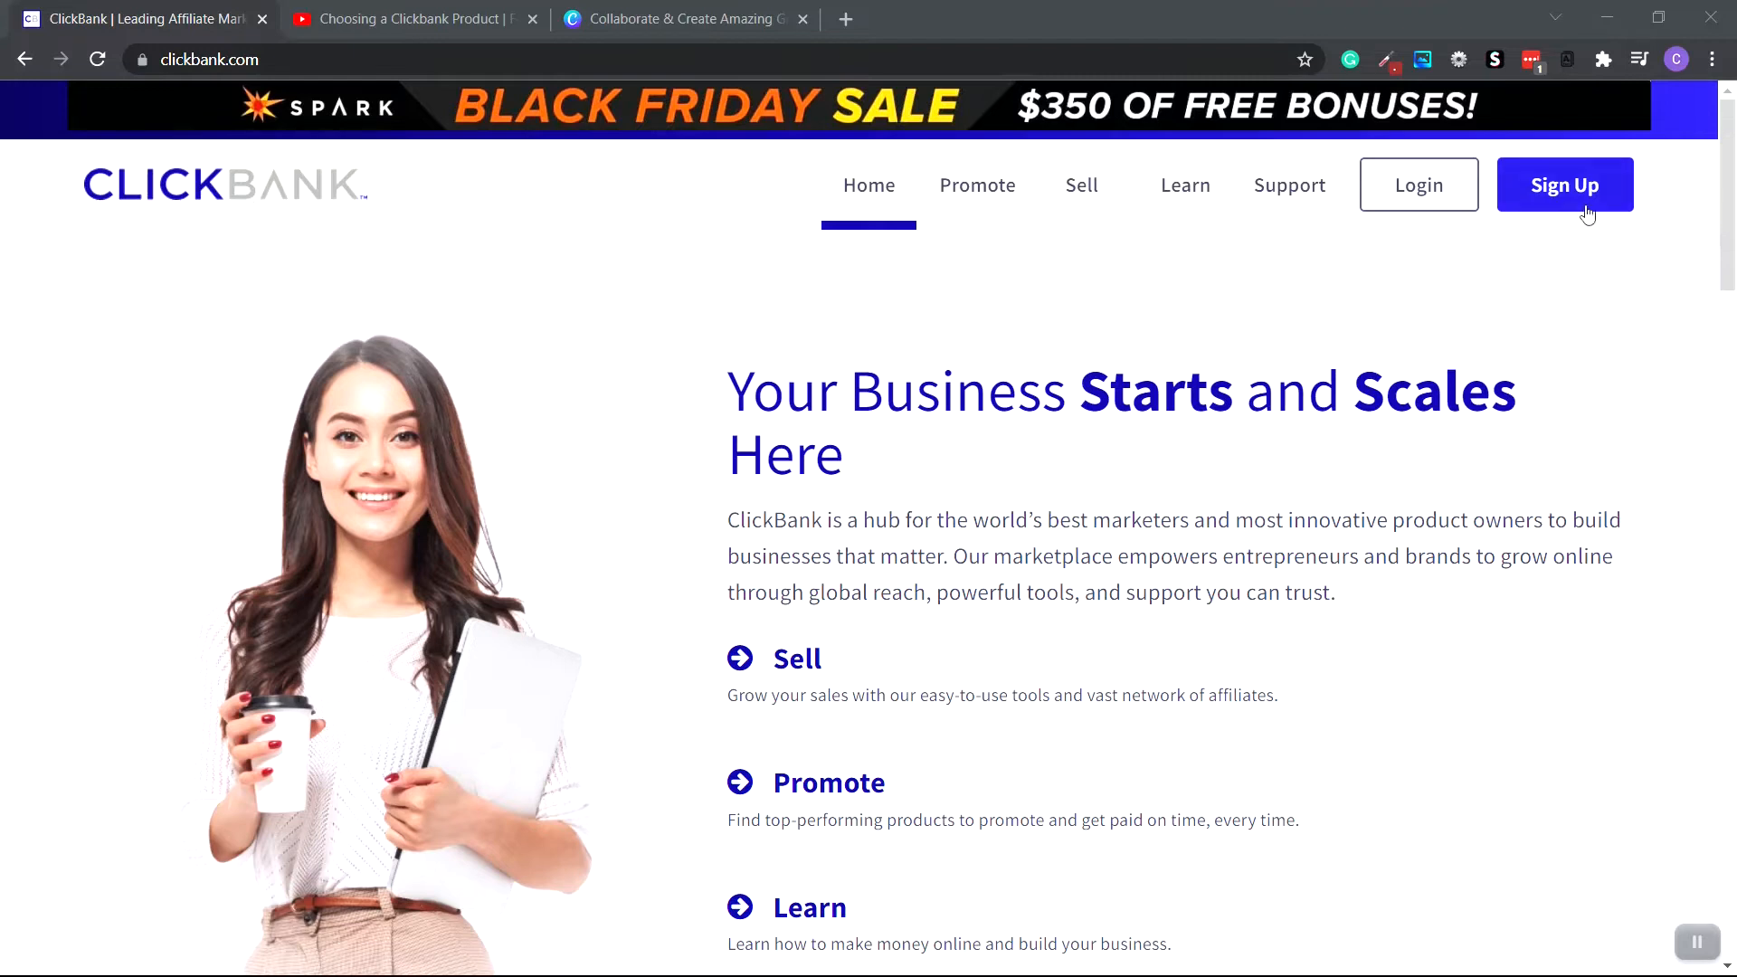
Step: Log in to the ClickBank account and open the Affiliate Marketplace
click(1440, 204)
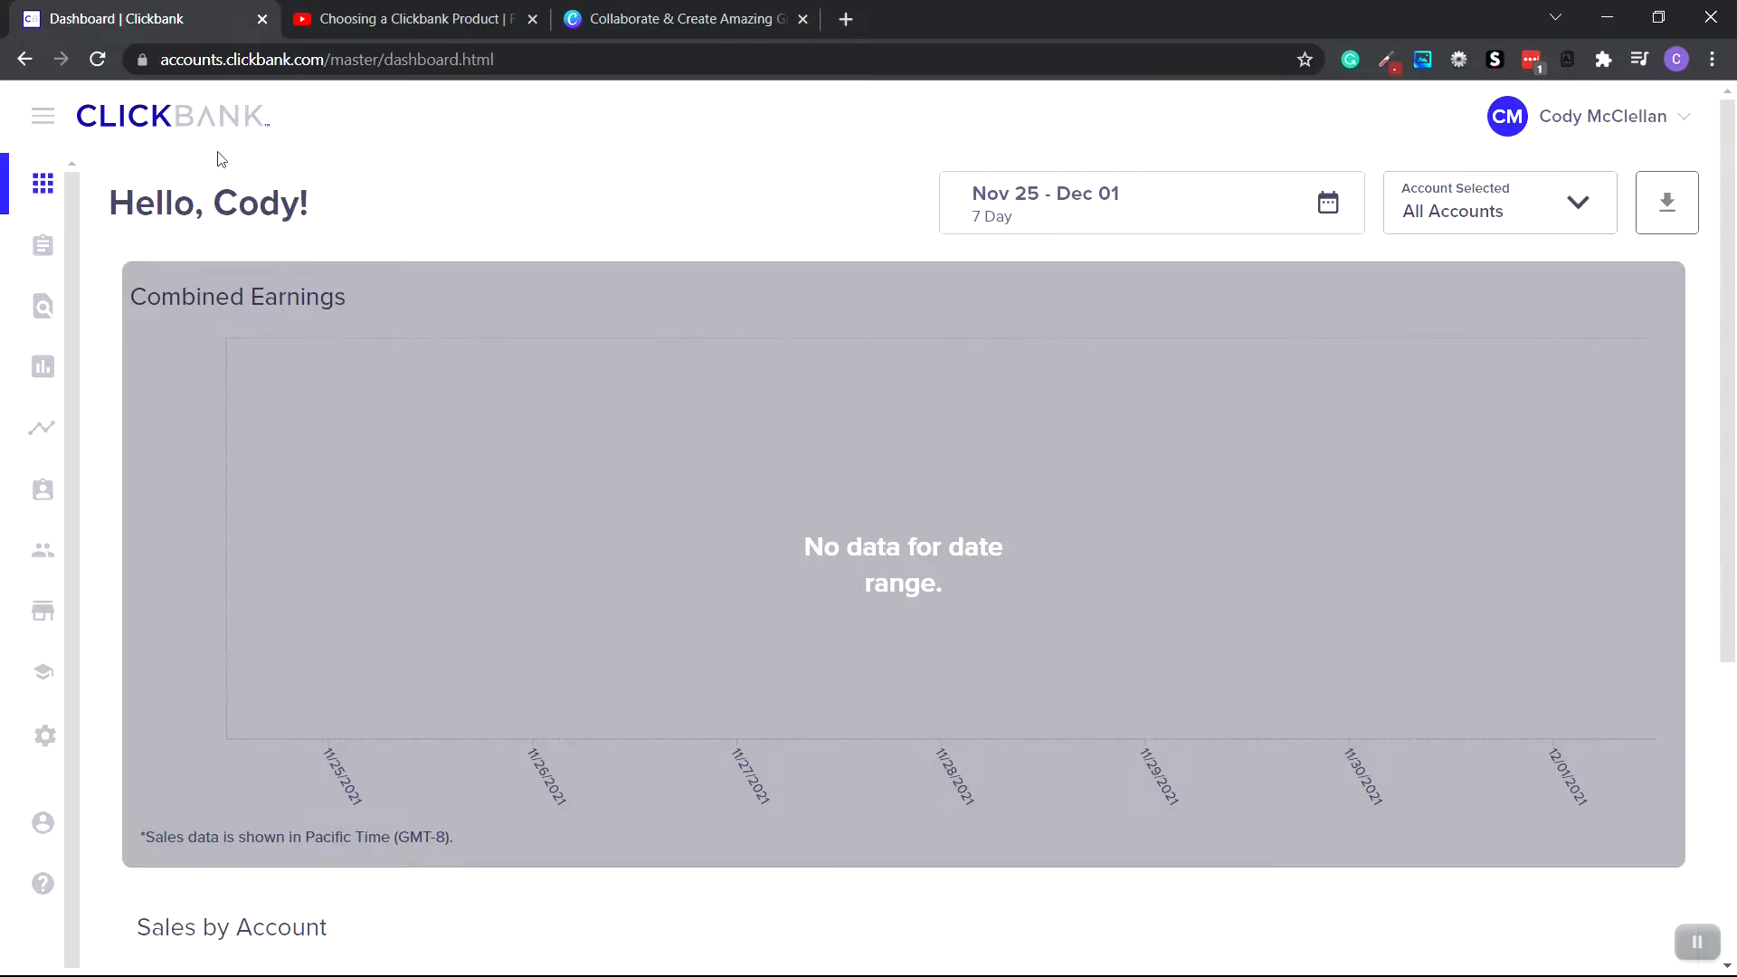
click(47, 121)
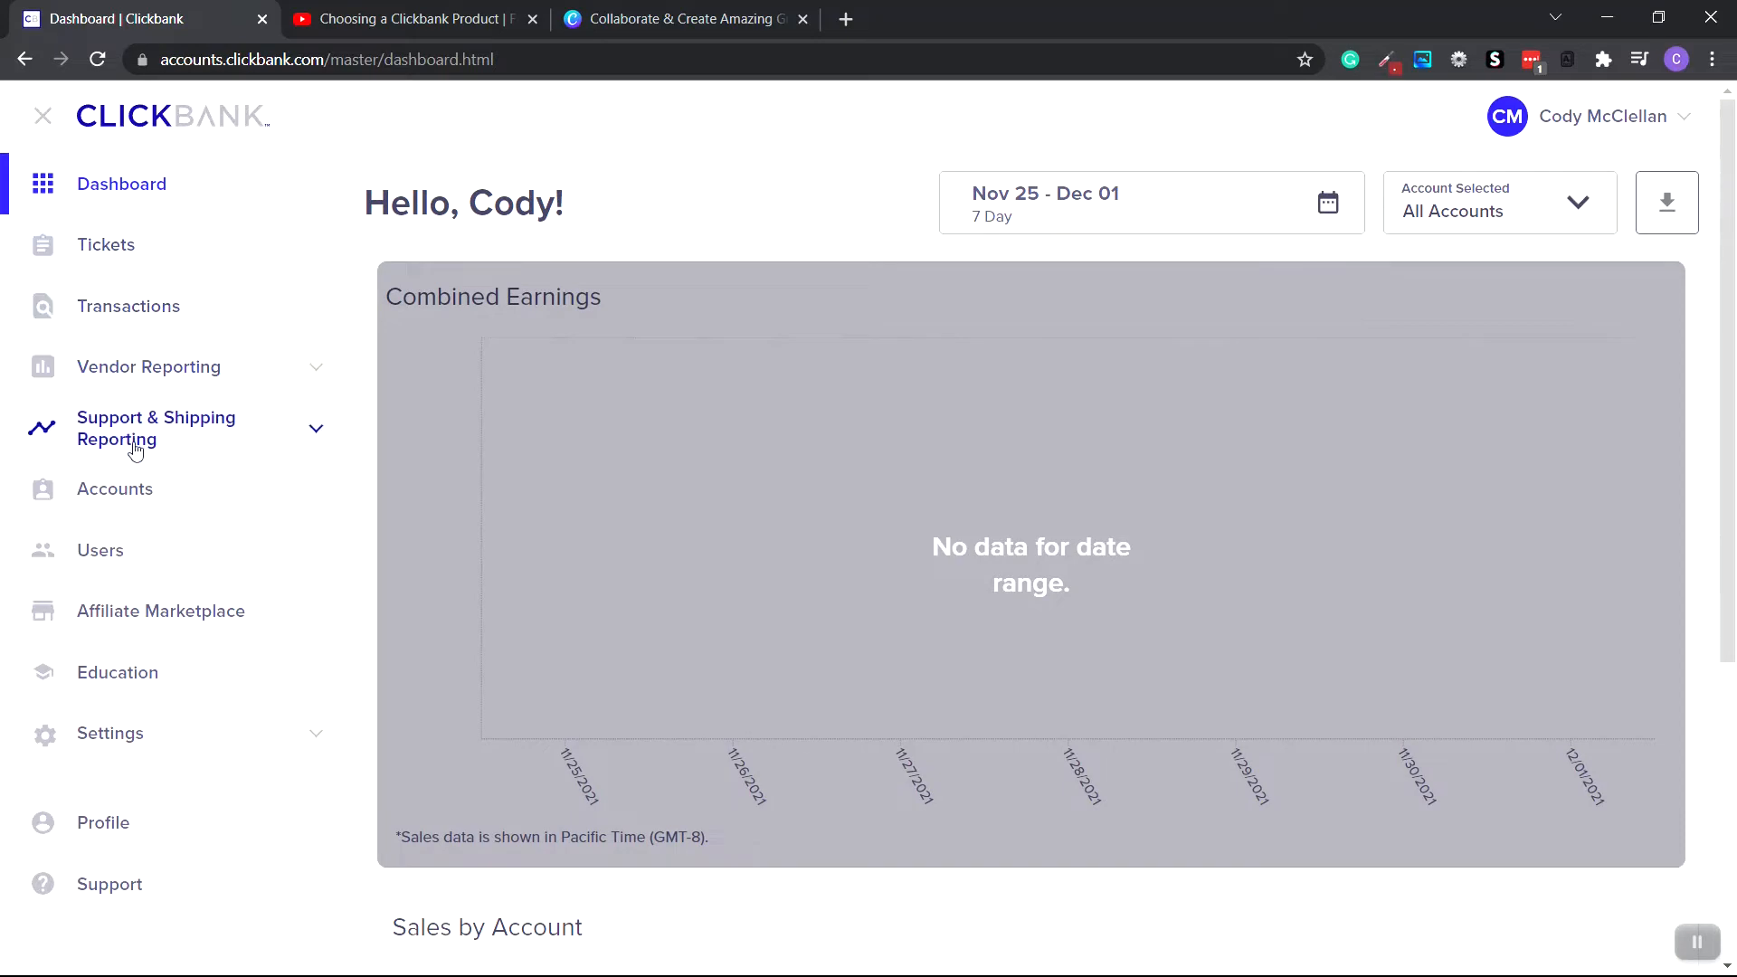
click(173, 624)
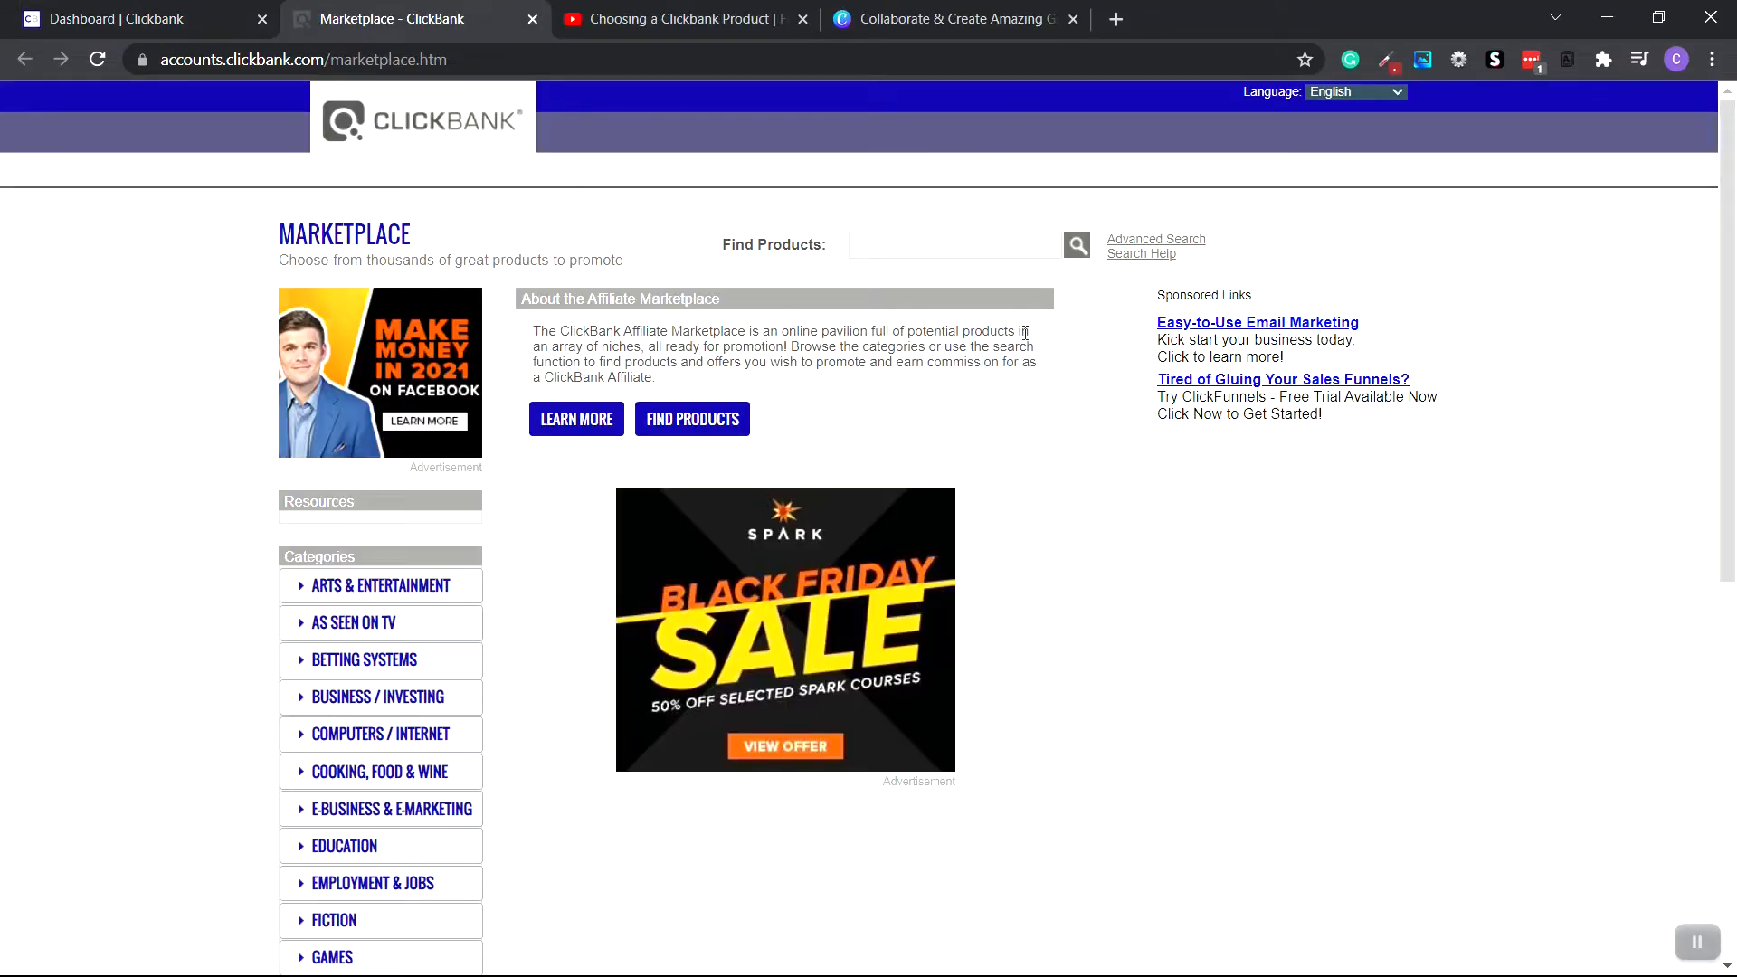
Step: Search the marketplace products for "social anxiety"
click(924, 246)
text(s)
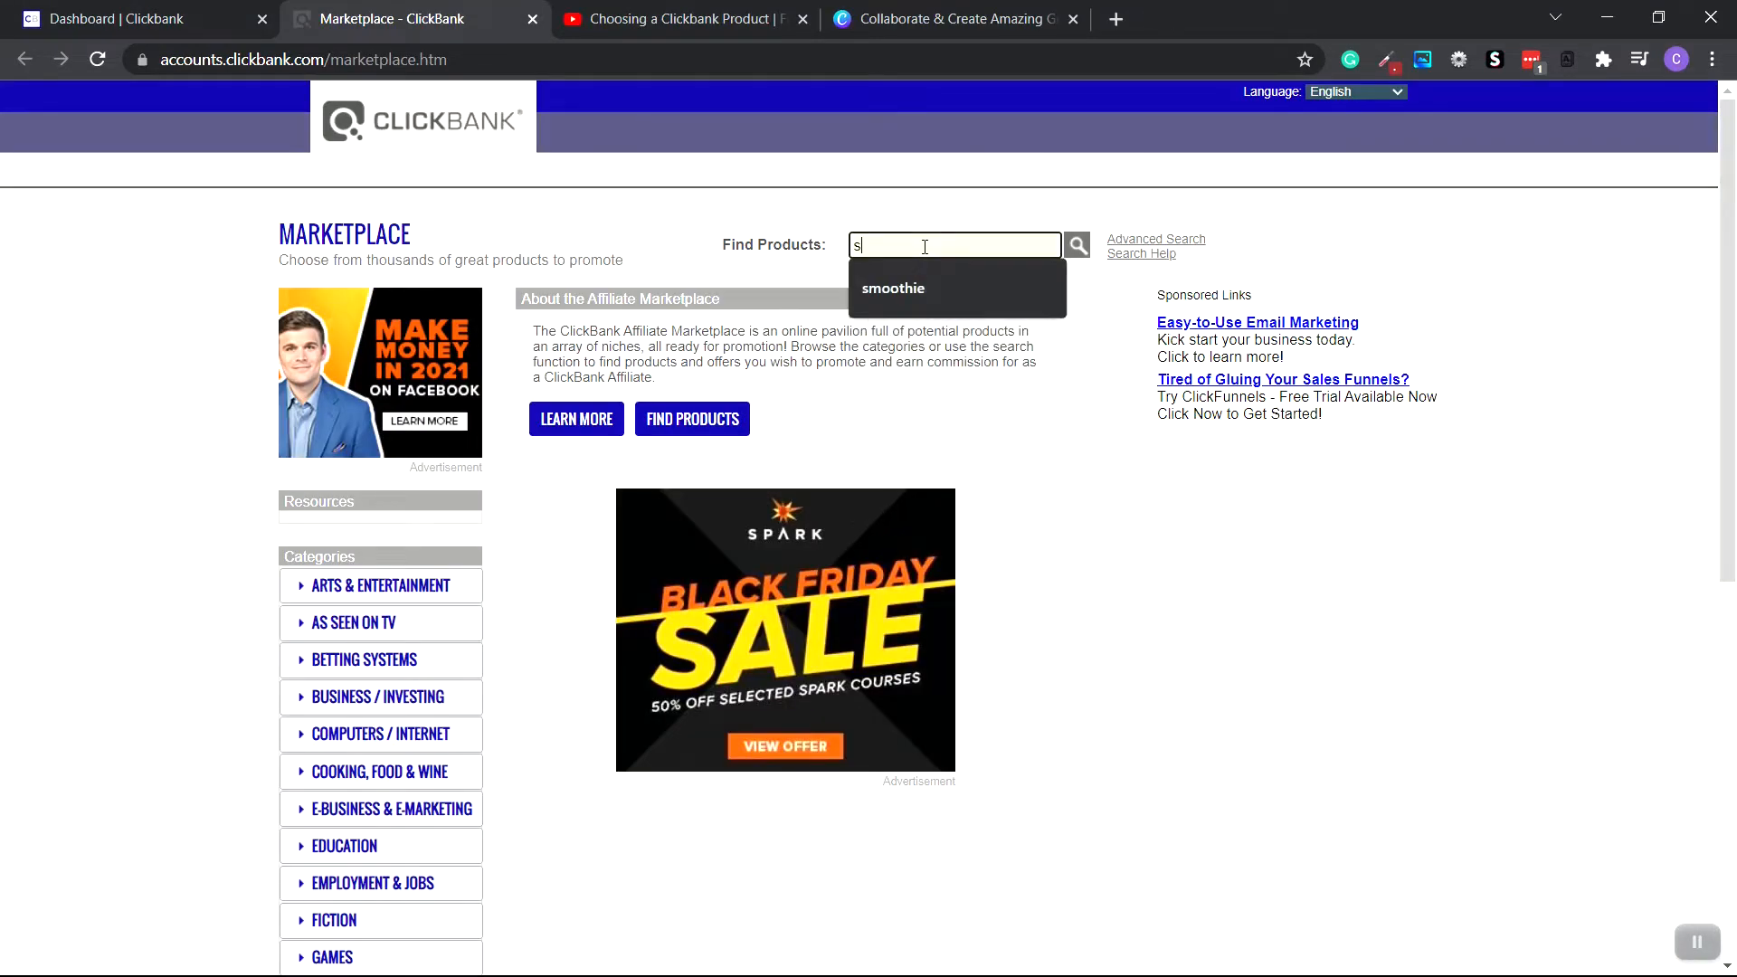
text(ocial anxiety)
key(Return)
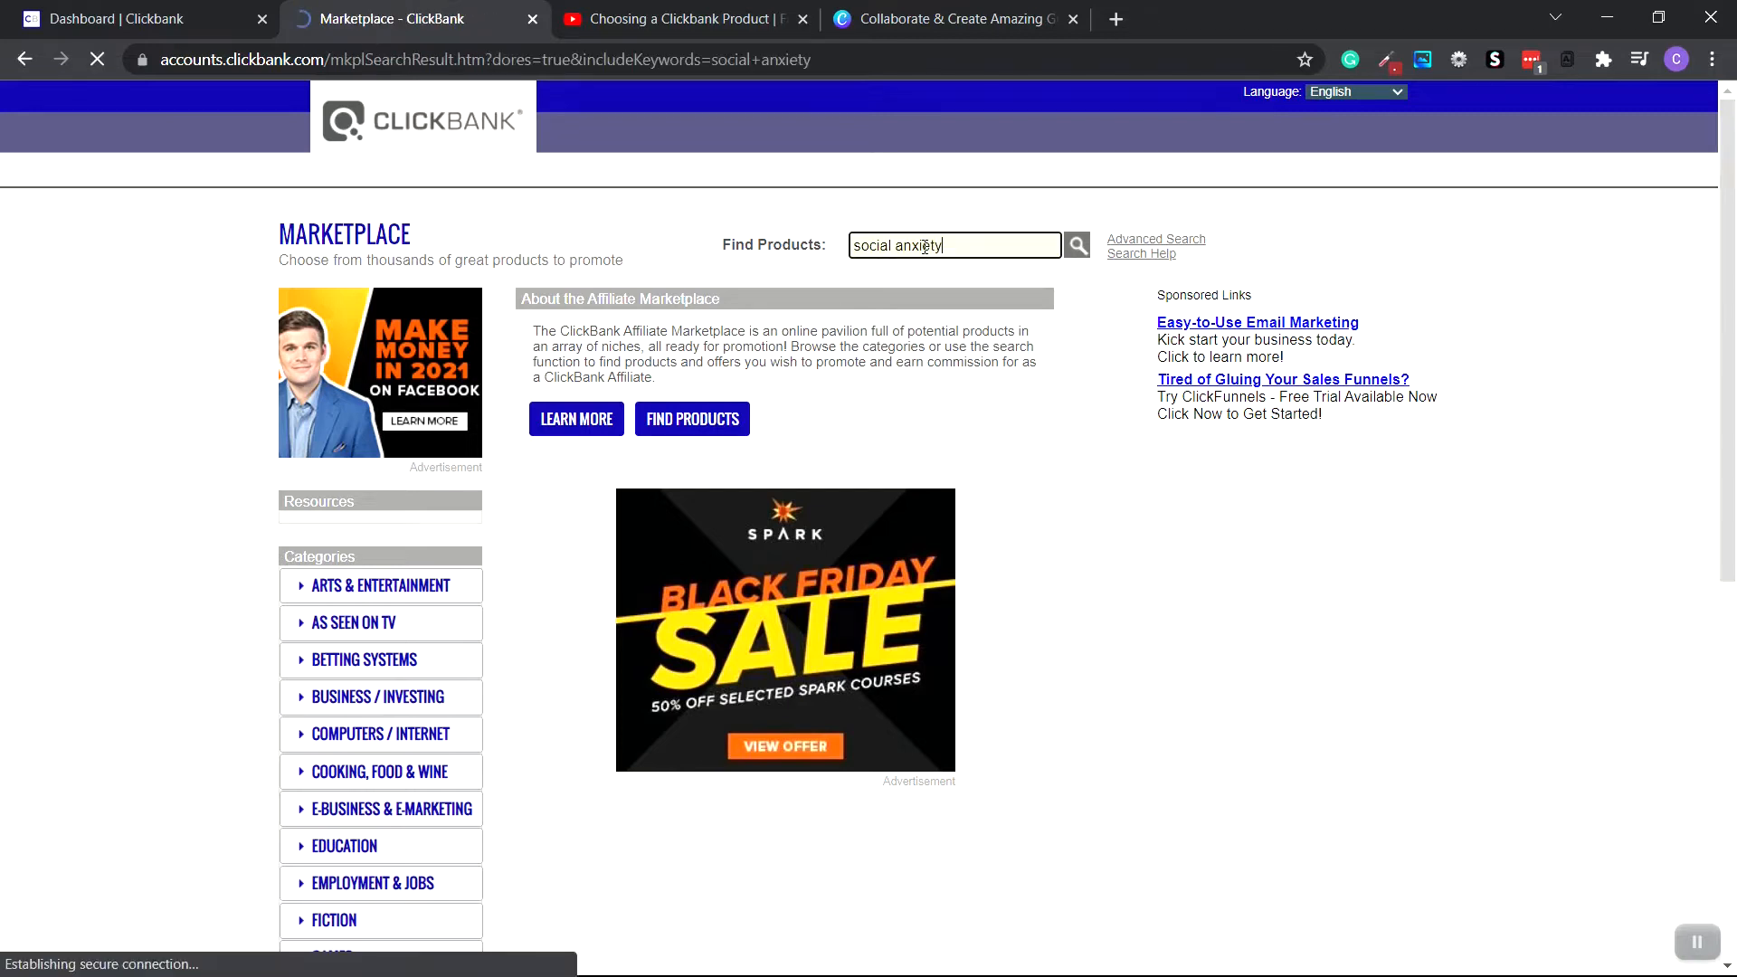
Step: Look through the social anxiety offers and open the promotion form of the Dissolve Social Anxiety Program
scroll(1122, 466, down, 5)
scroll(1102, 456, down, 2)
scroll(1102, 457, down, 7)
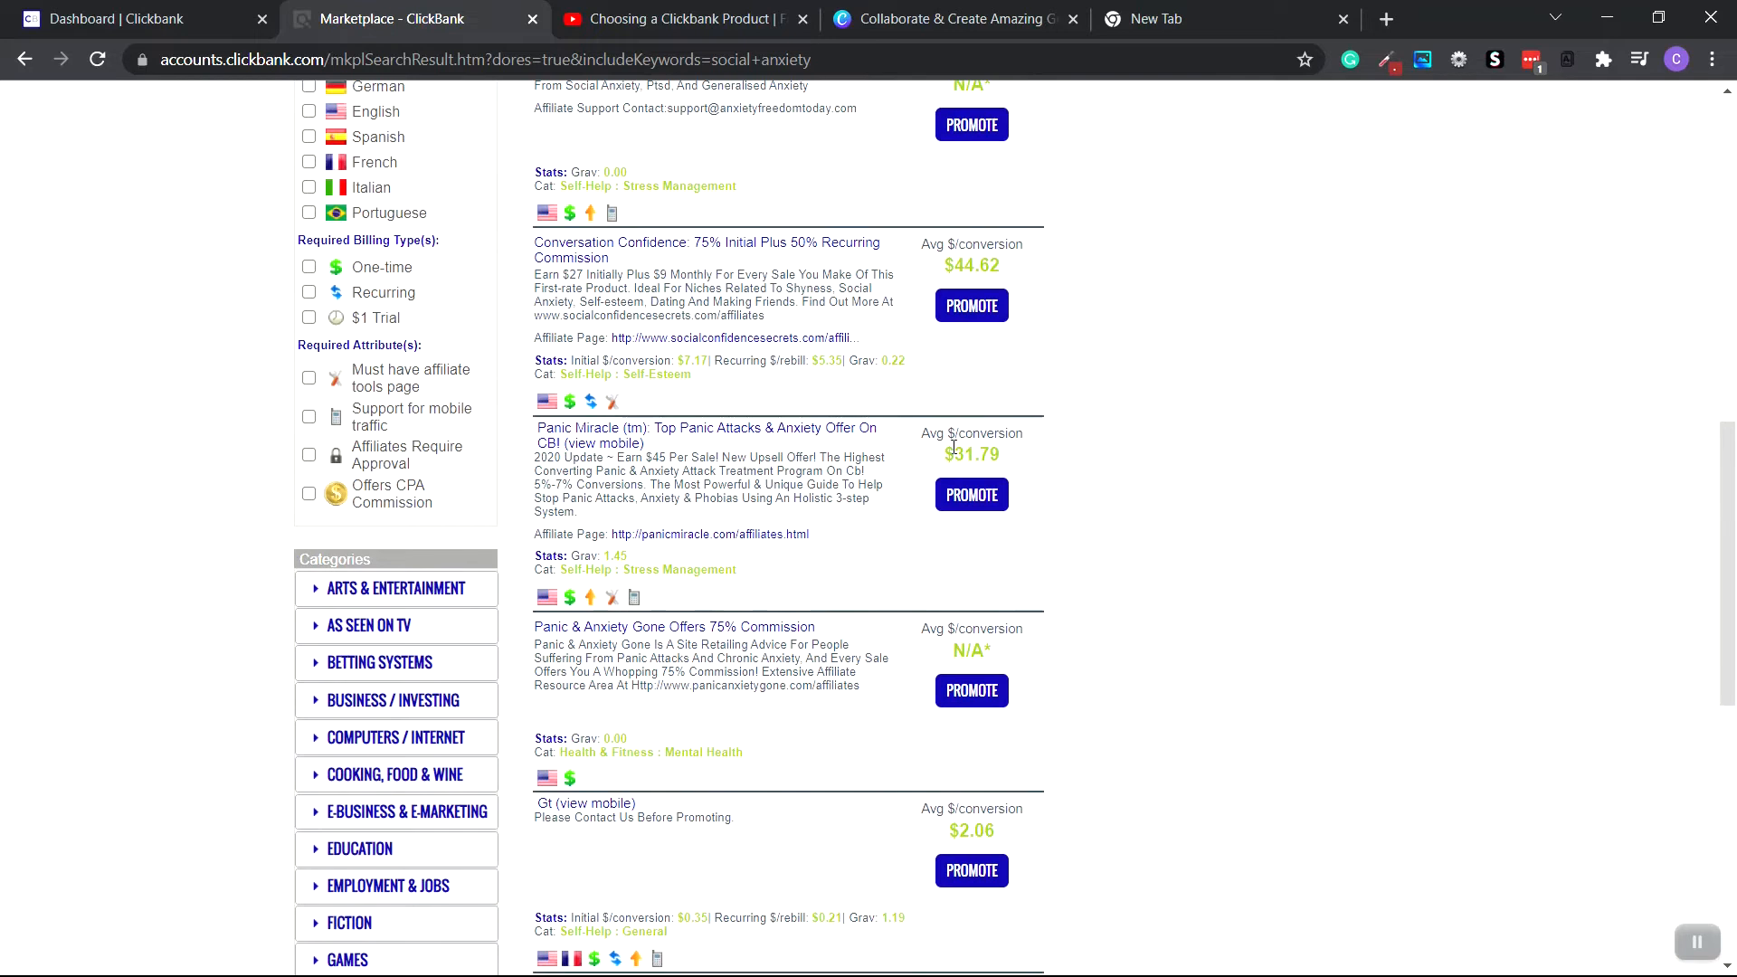
scroll(1101, 457, up, 8)
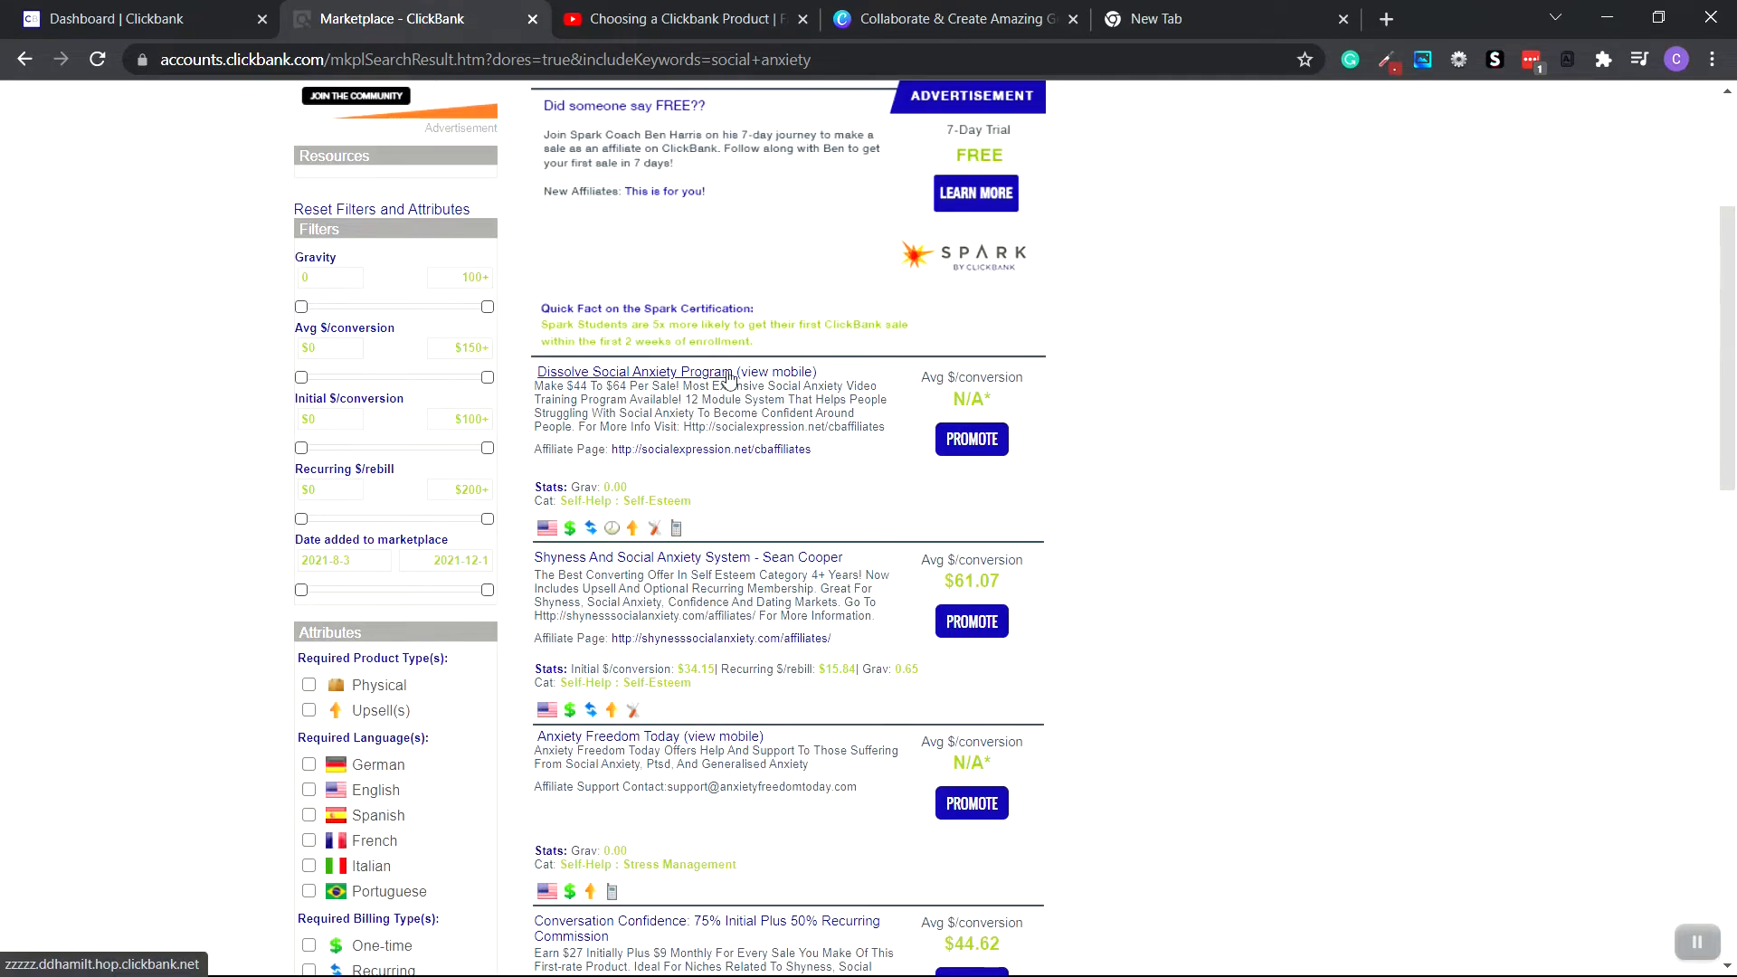
click(972, 440)
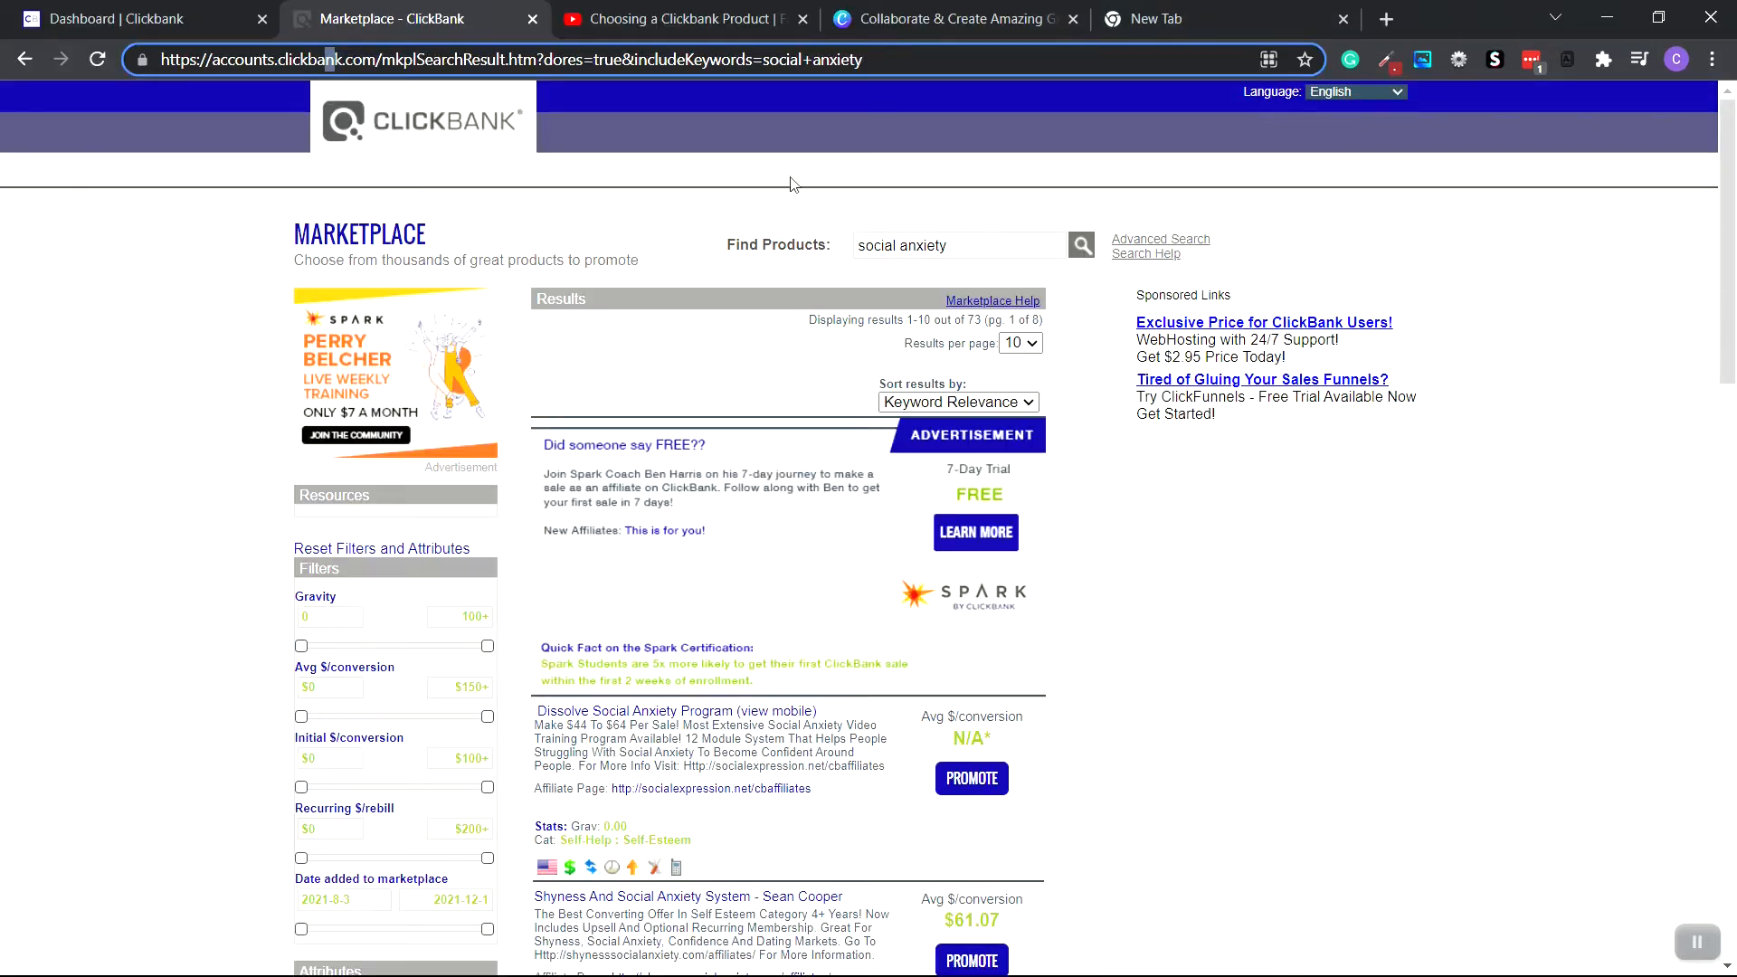
Step: Copy the account nickname from the Accounts page of the ClickBank dashboard
click(127, 18)
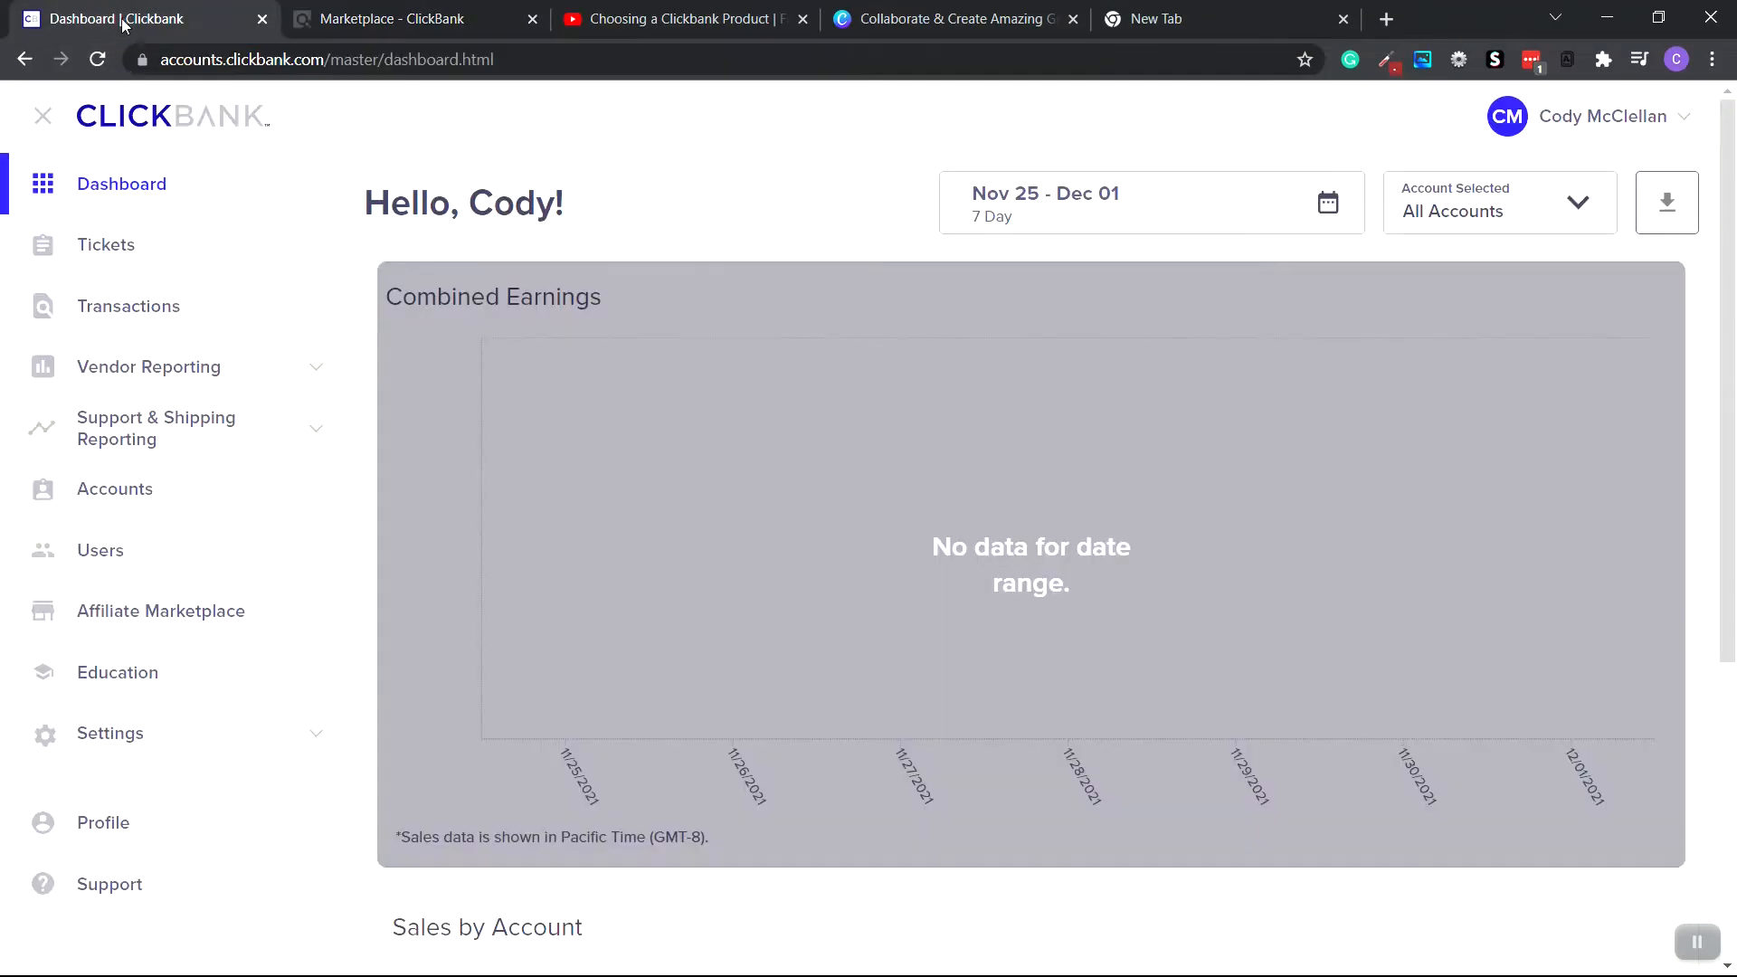
click(115, 493)
drag(480, 421, 391, 414)
key(ctrl+c)
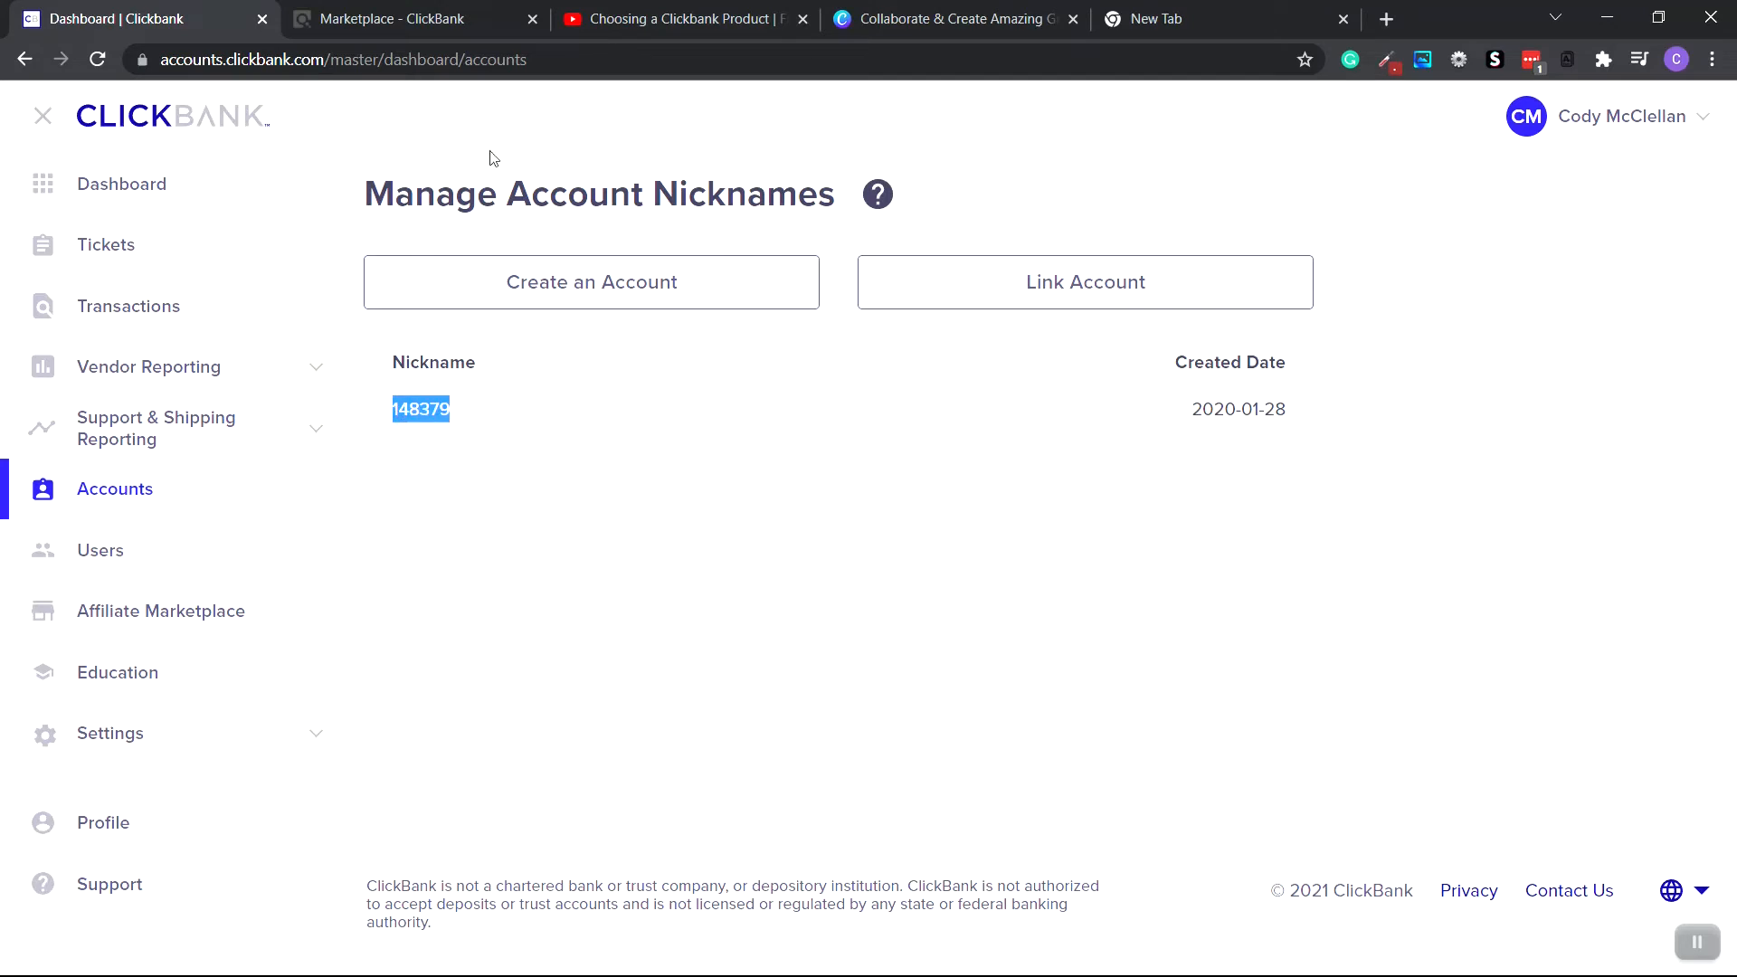
Step: Generate a HopLink for the Dissolve Social Anxiety Program in the marketplace, using the copied account nickname and no tracking ID
click(419, 19)
scroll(972, 452, down, 4)
click(977, 445)
click(282, 229)
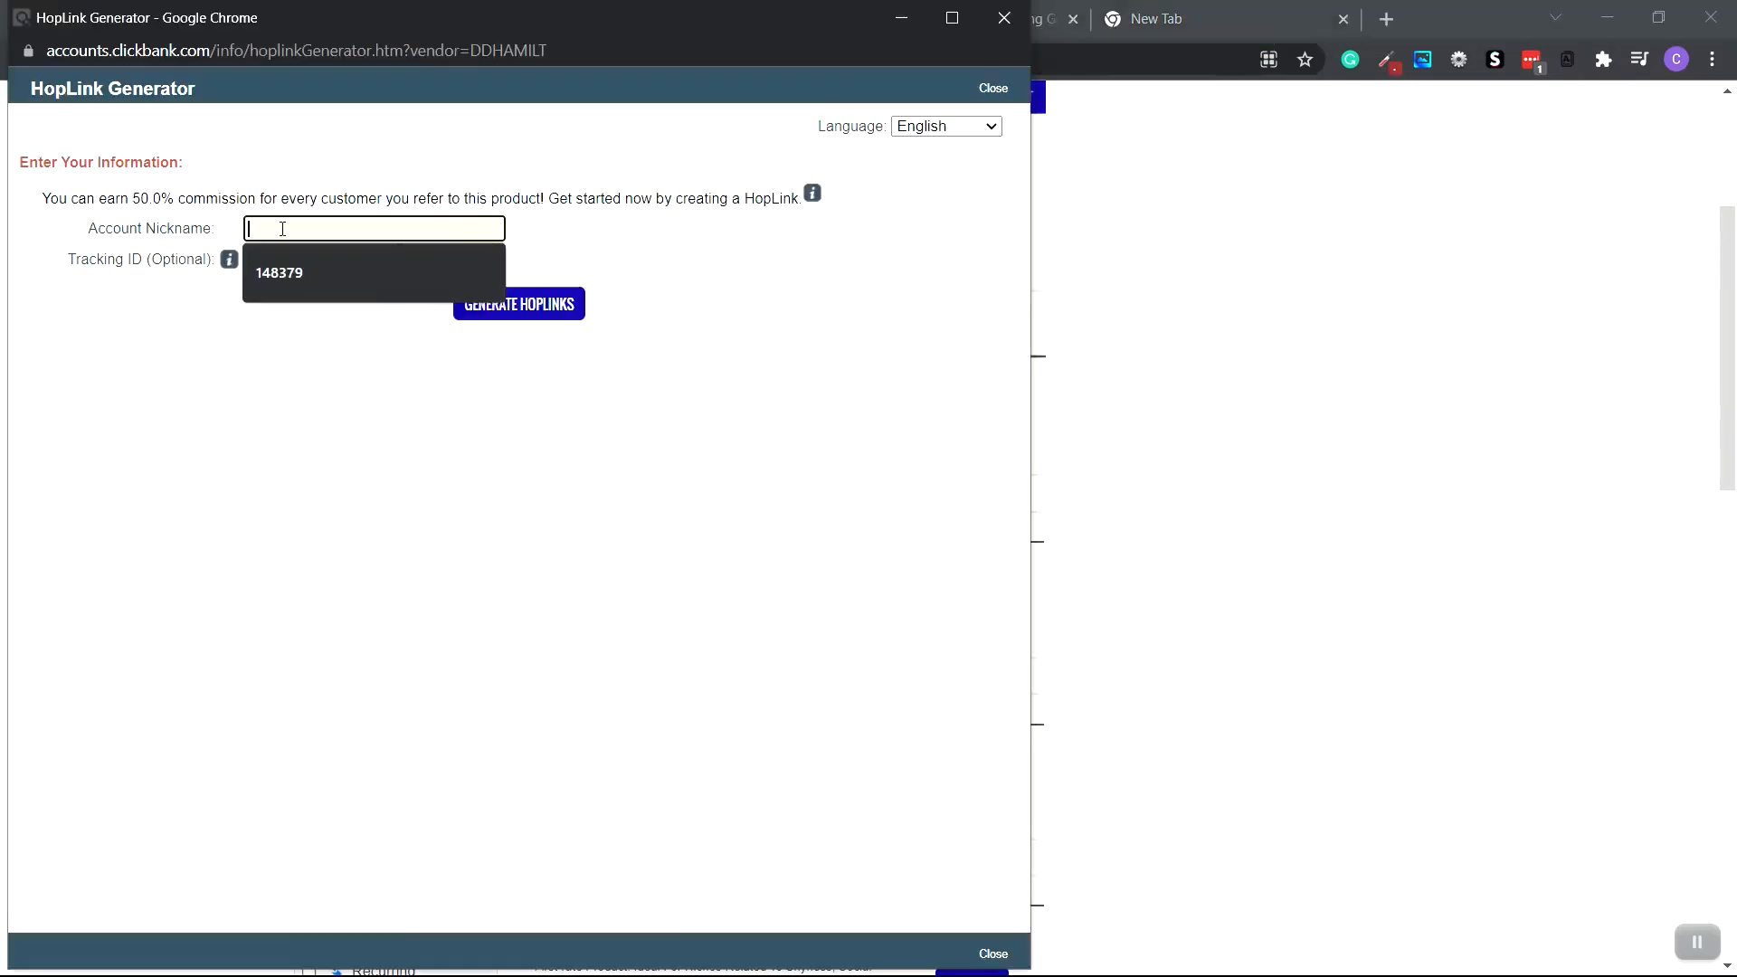
right_click(283, 229)
click(337, 402)
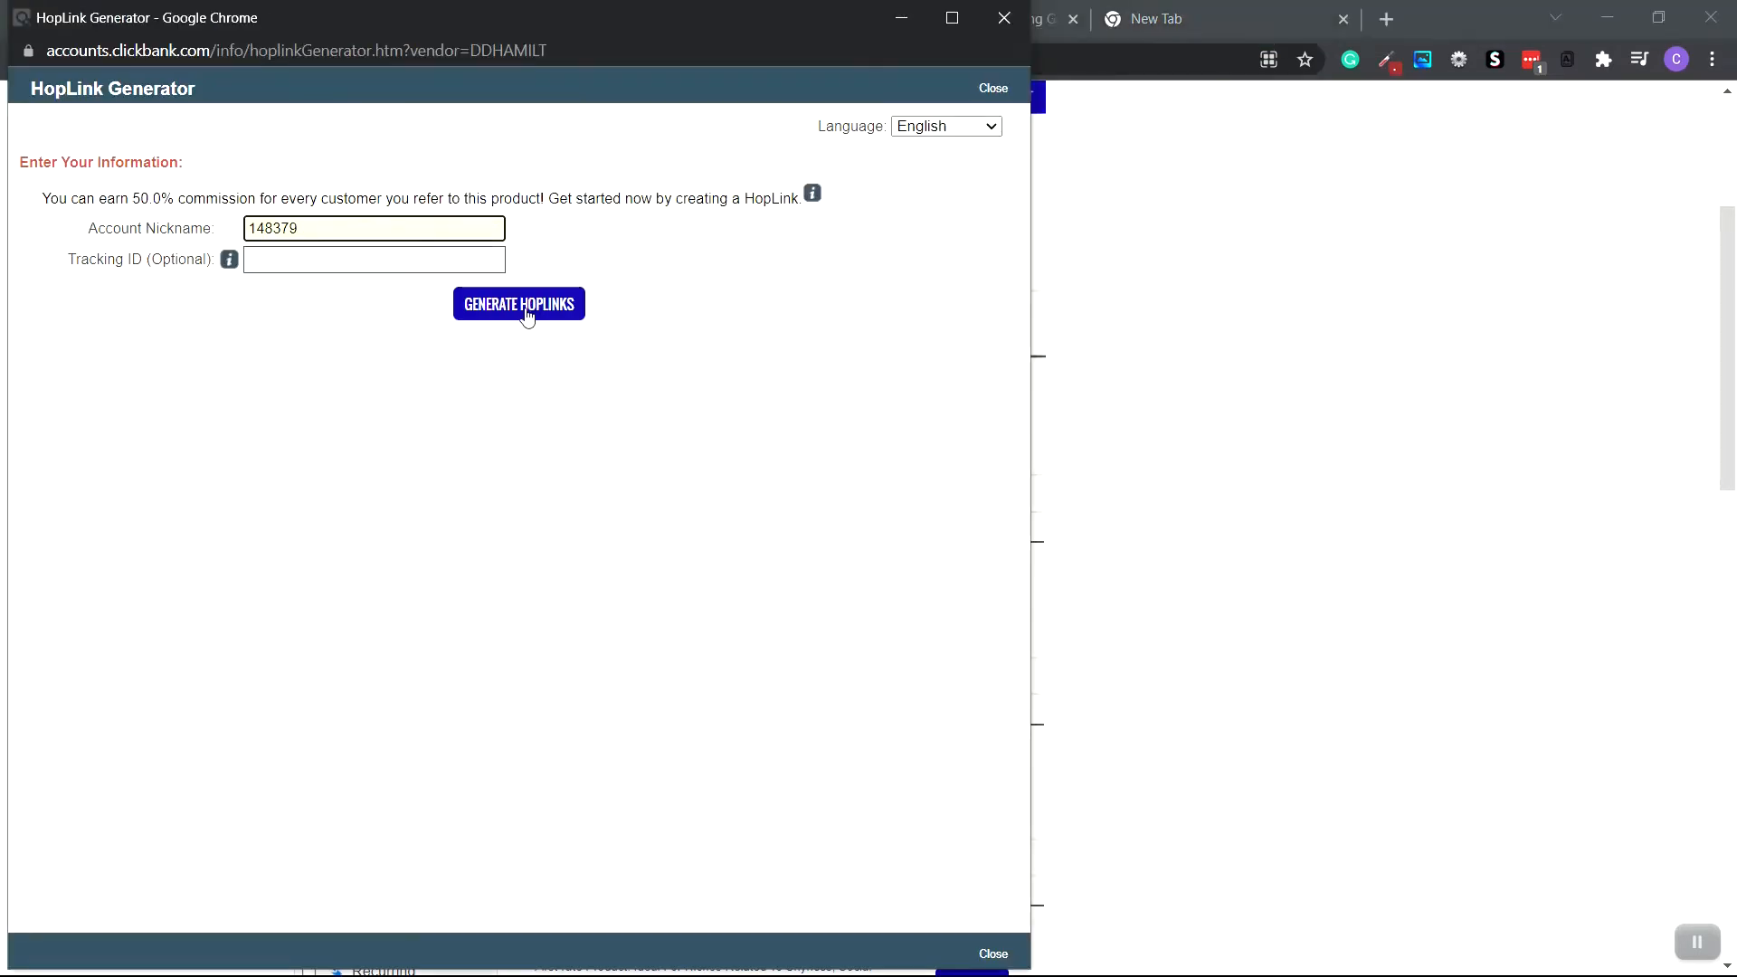
click(527, 307)
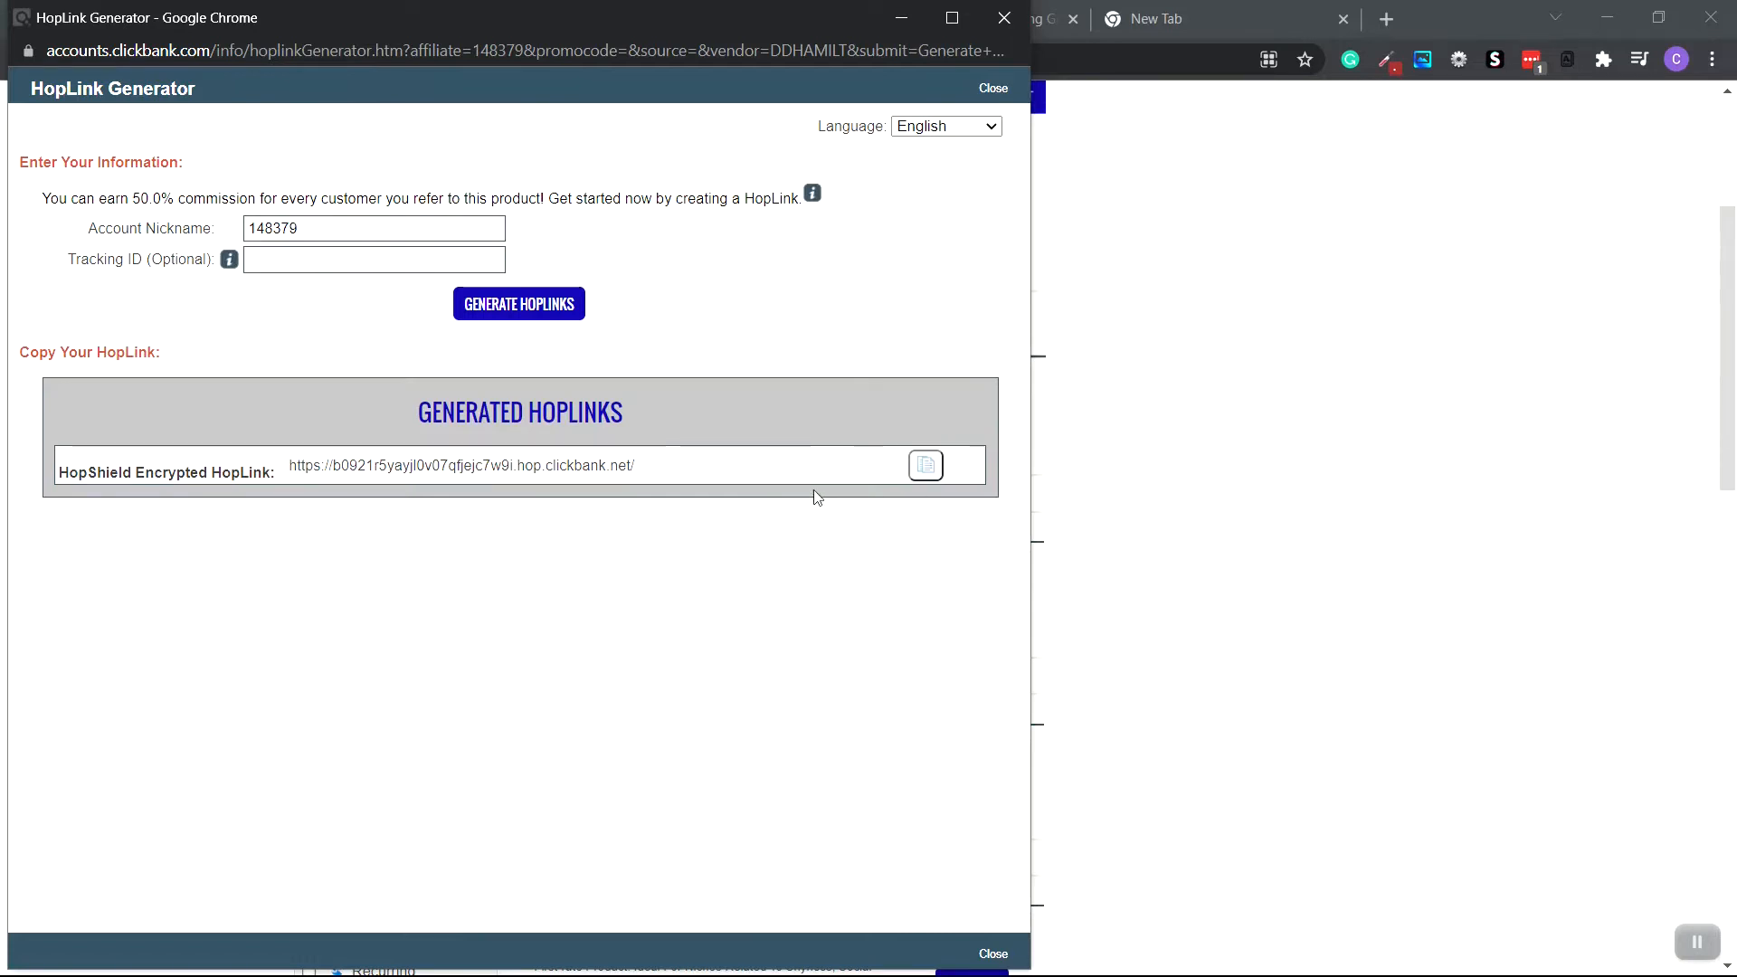
Step: Copy the encrypted HopLink, minimize the browser windows and paste the link into a blank Notepad document
click(924, 466)
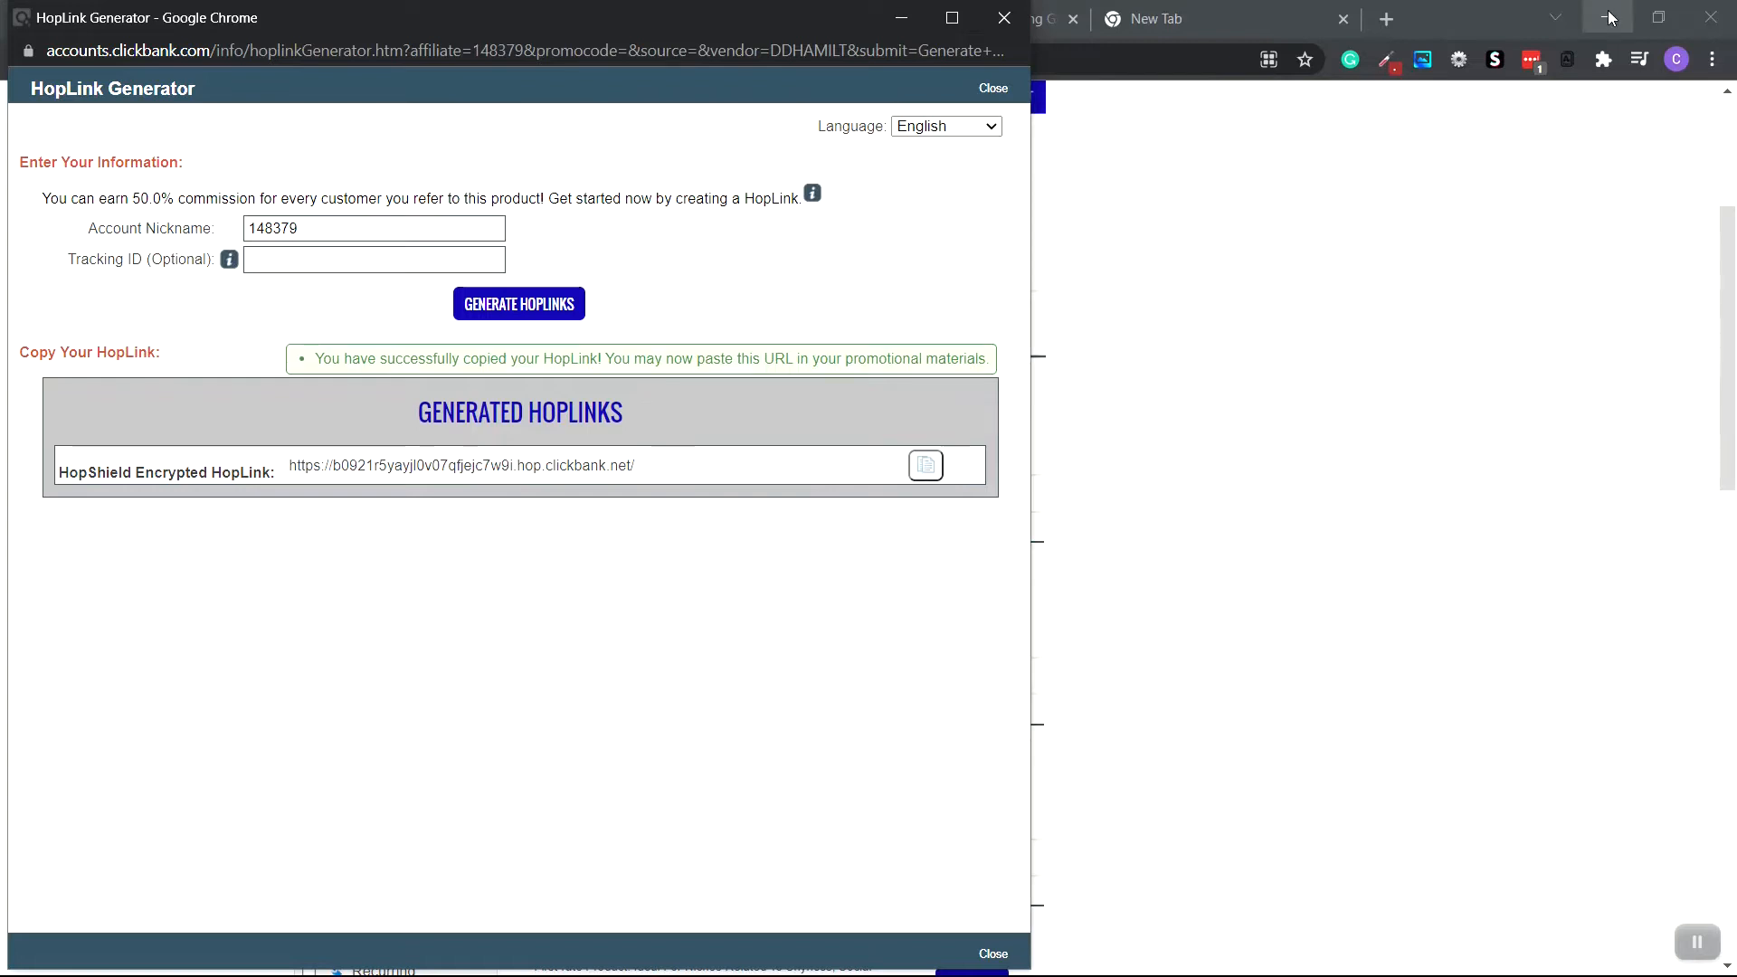
click(1609, 16)
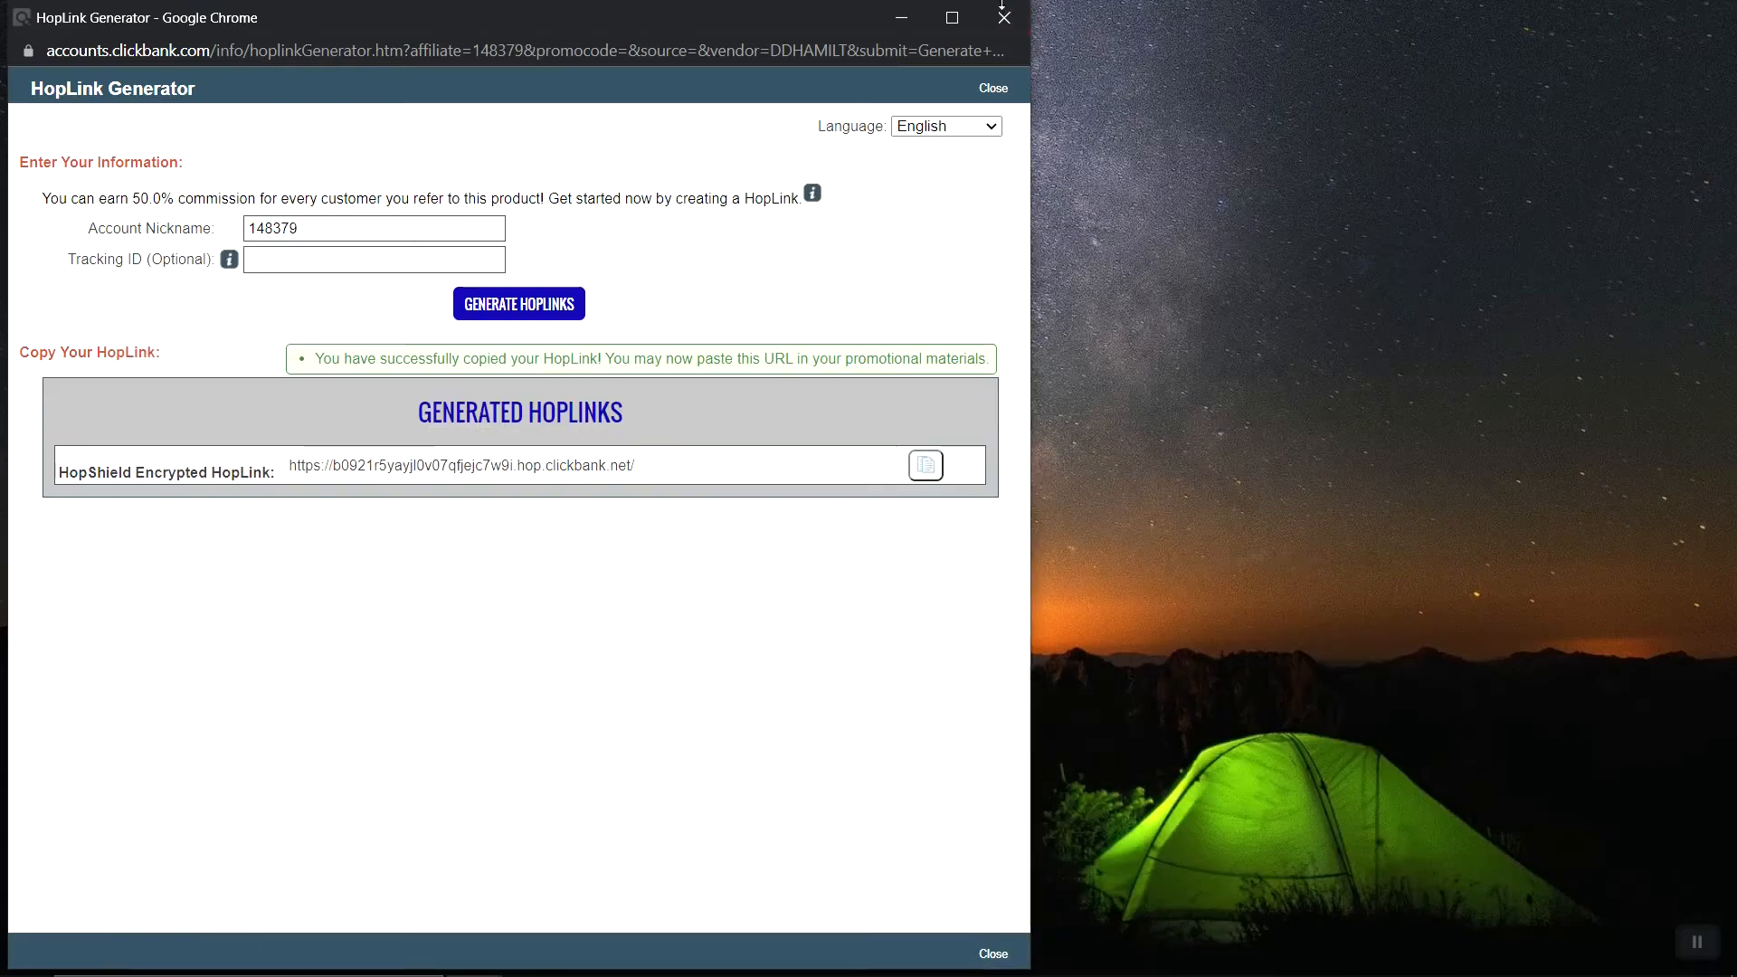
click(912, 20)
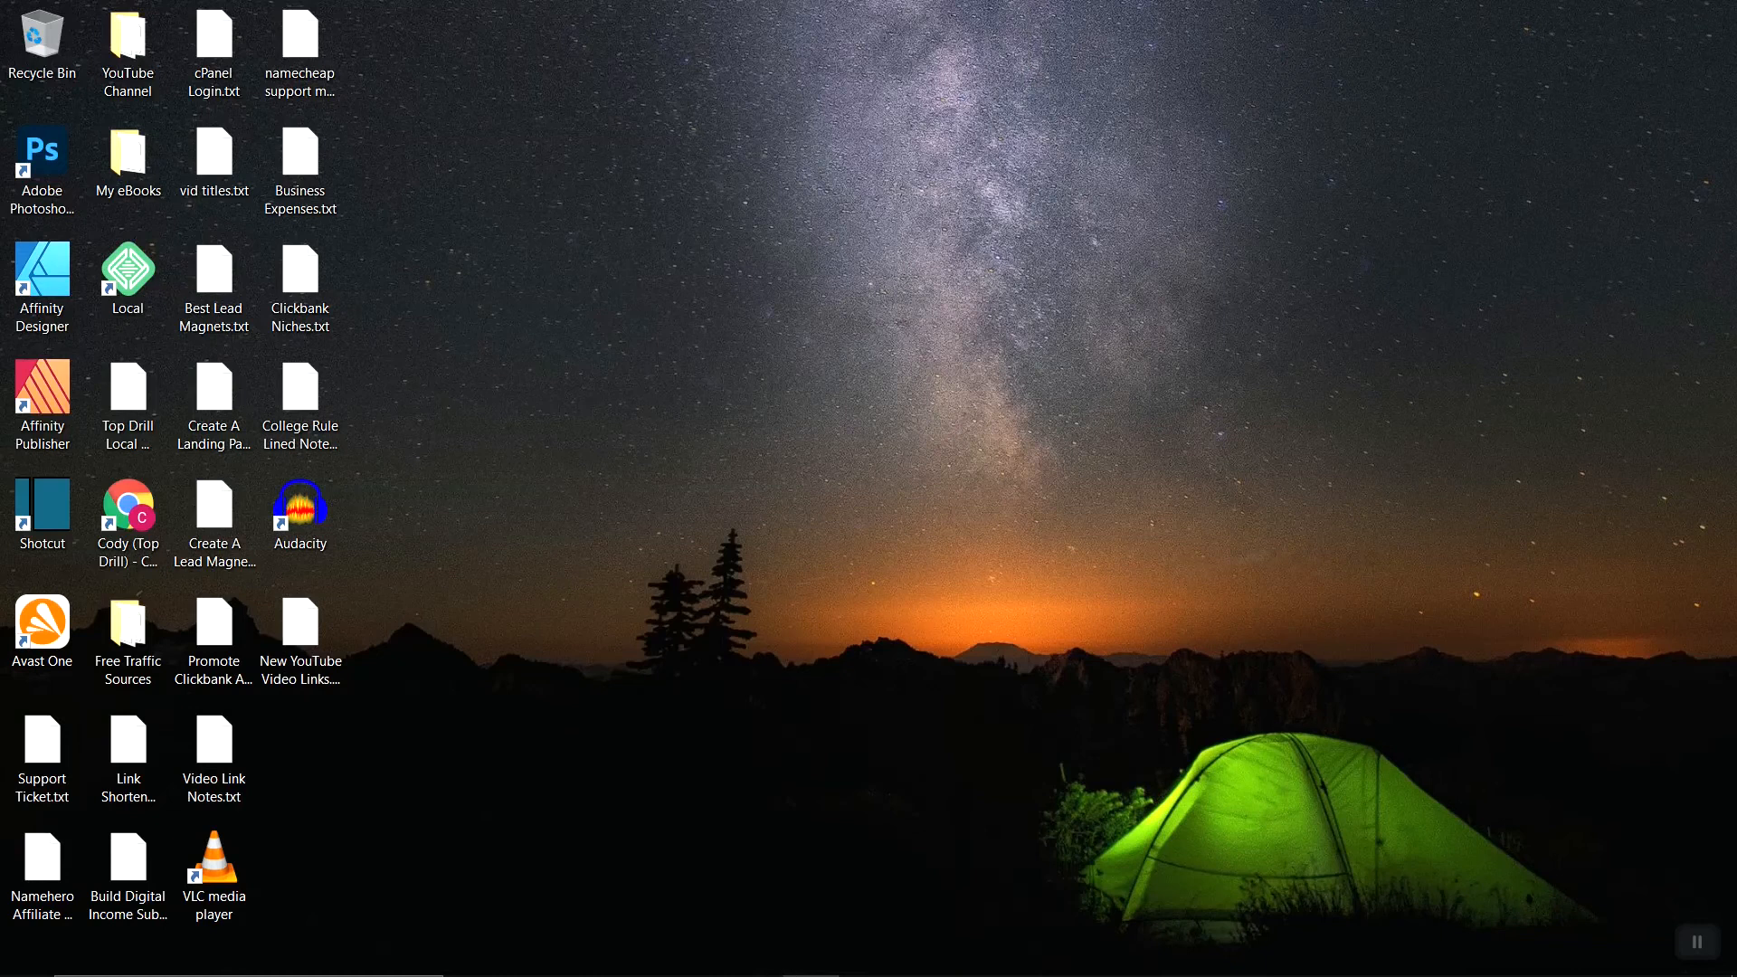
mouse_move(866, 955)
click(819, 897)
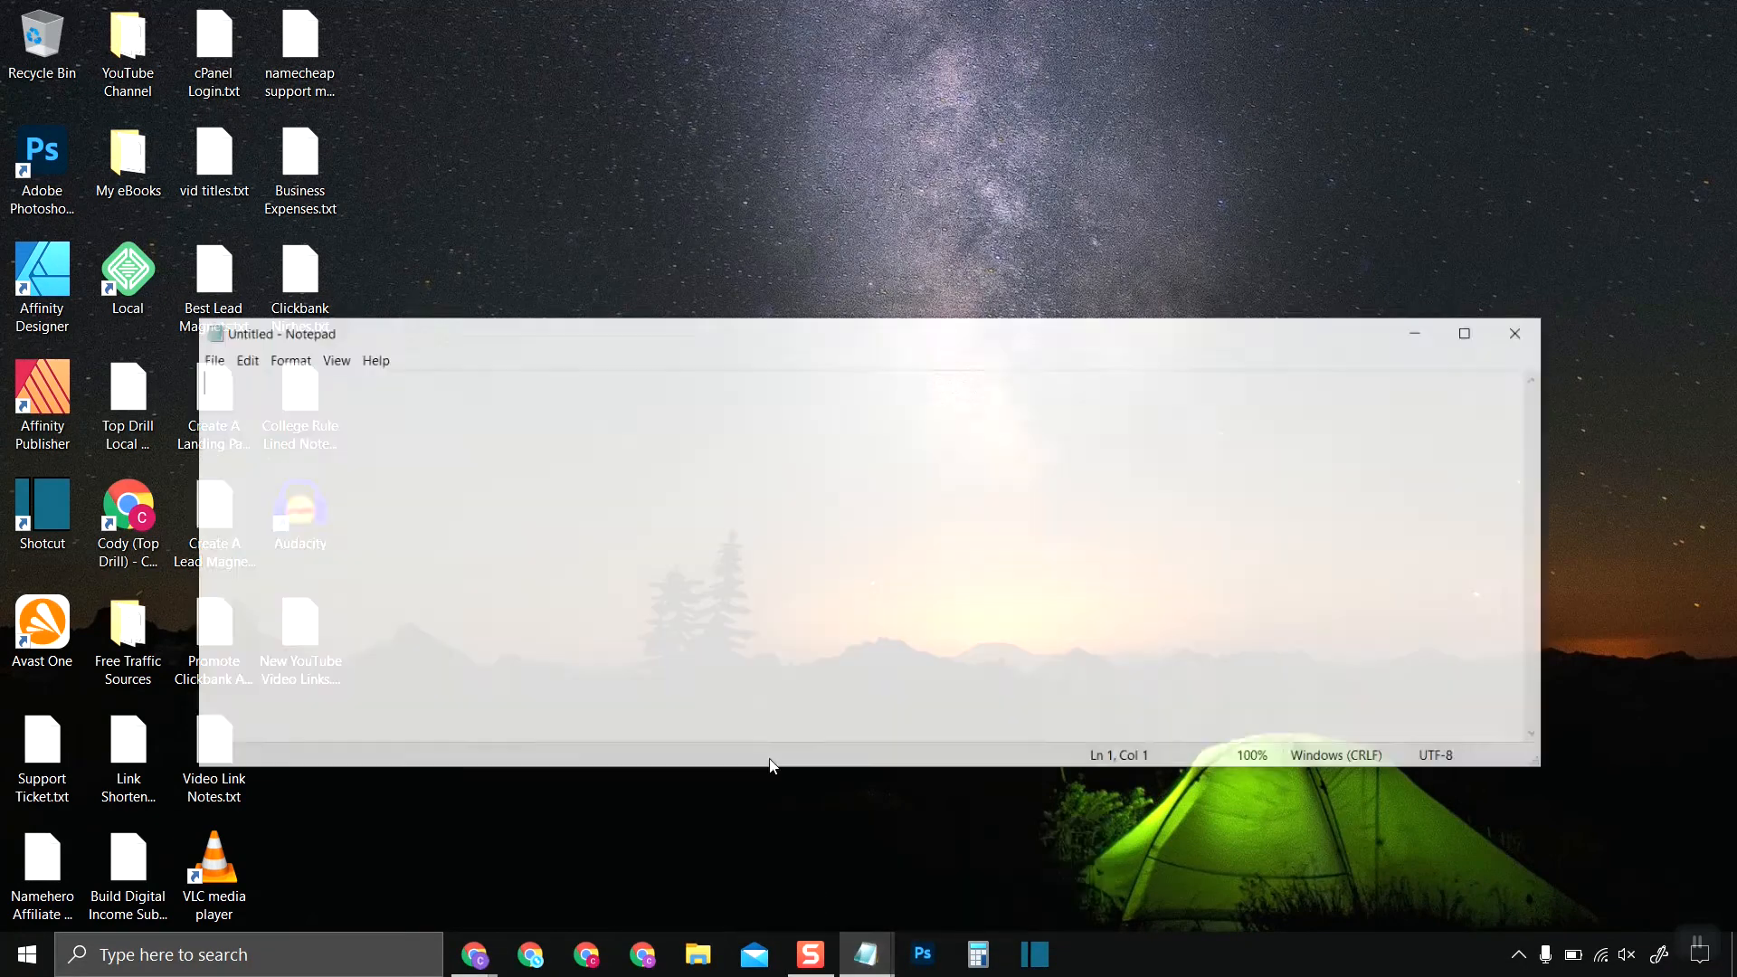
right_click(198, 345)
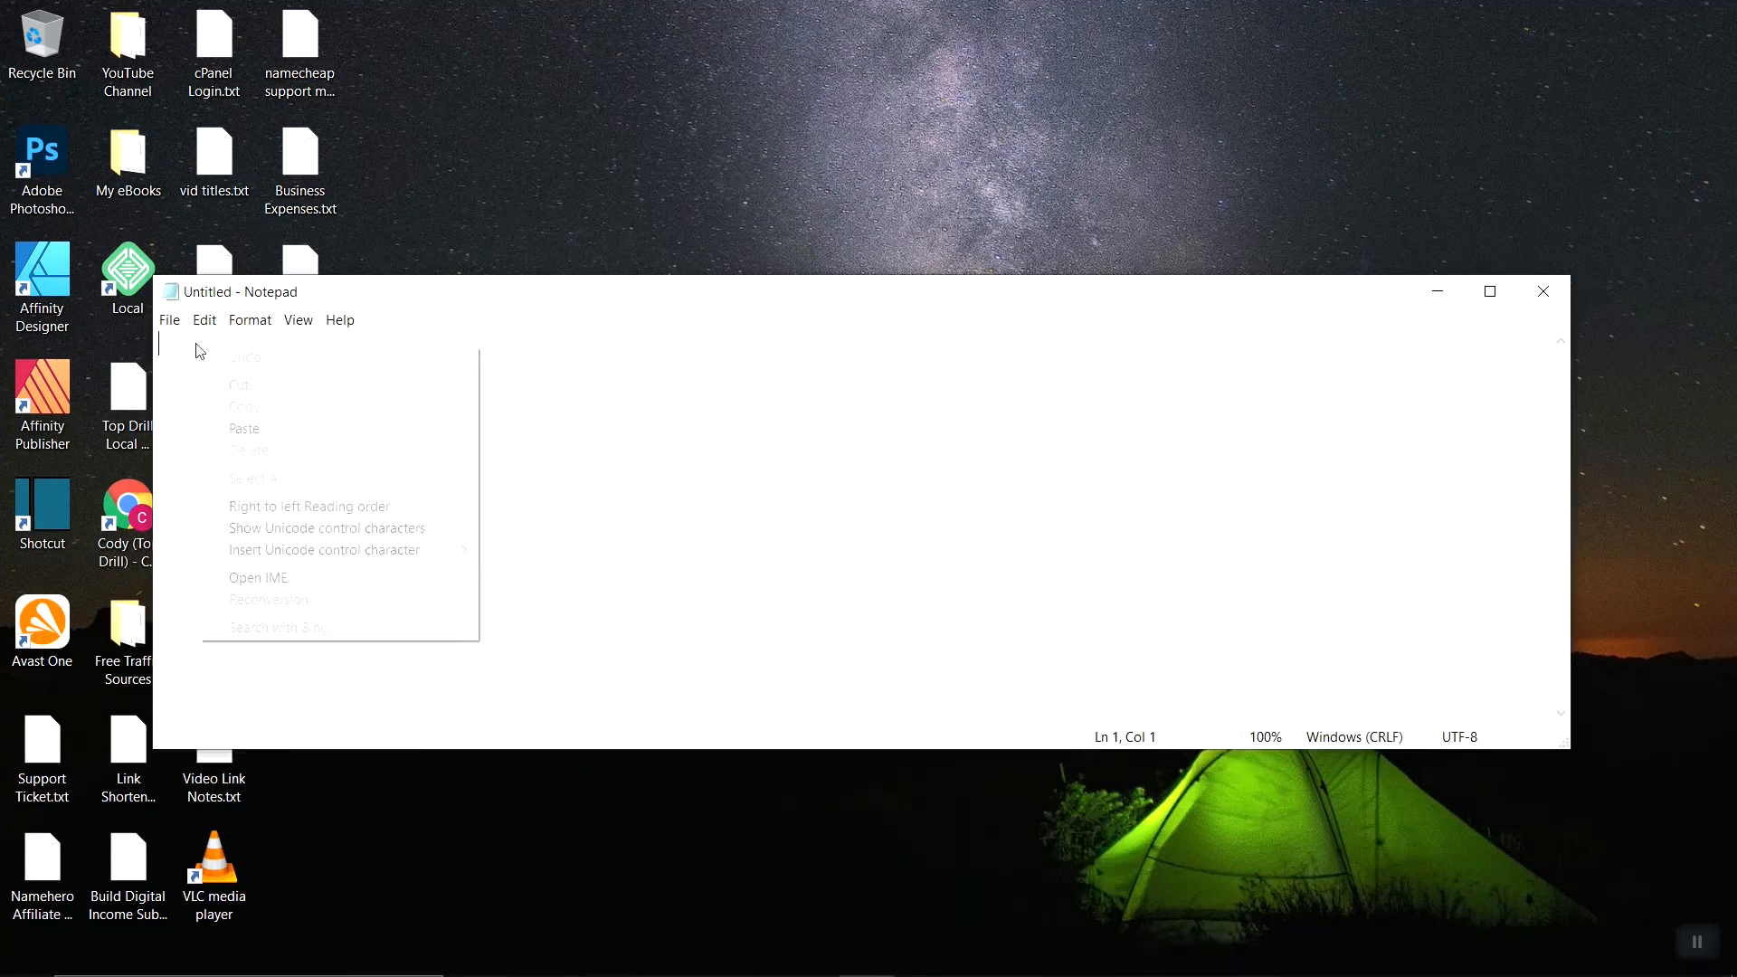
click(253, 429)
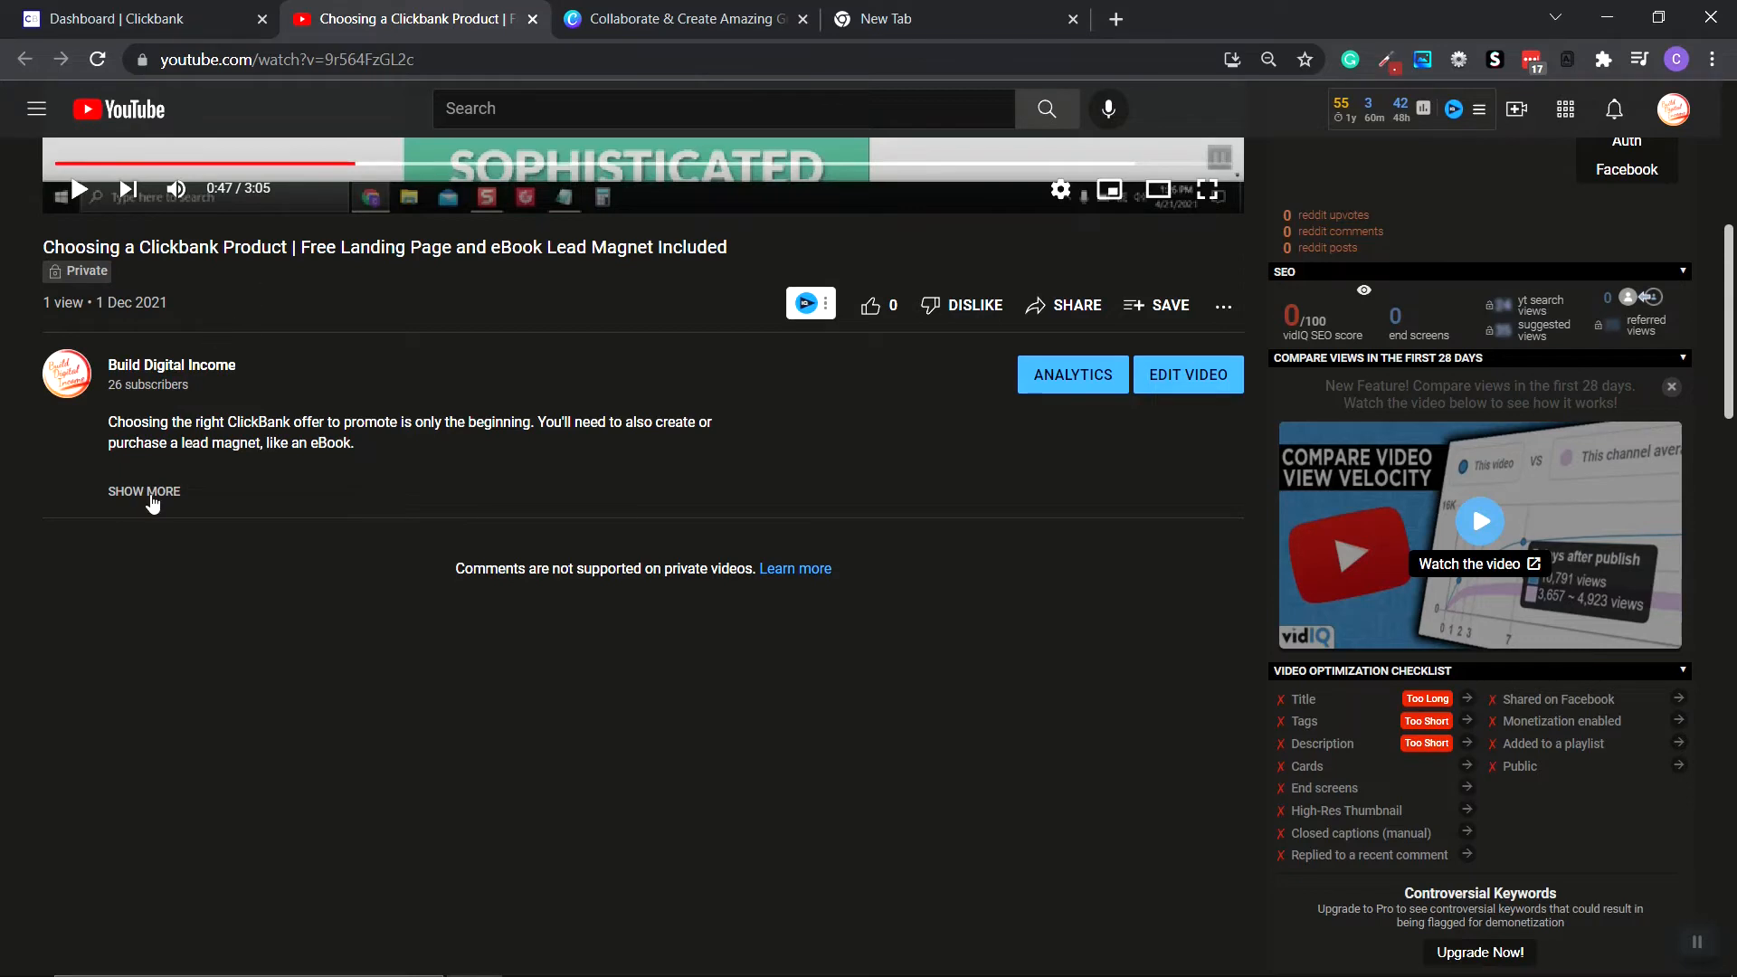
Step: Expand the YouTube video's description and open its Systeme.io sign-up link and the "stop social Anxiety" landing page import link
click(152, 503)
scroll(263, 489, down, 8)
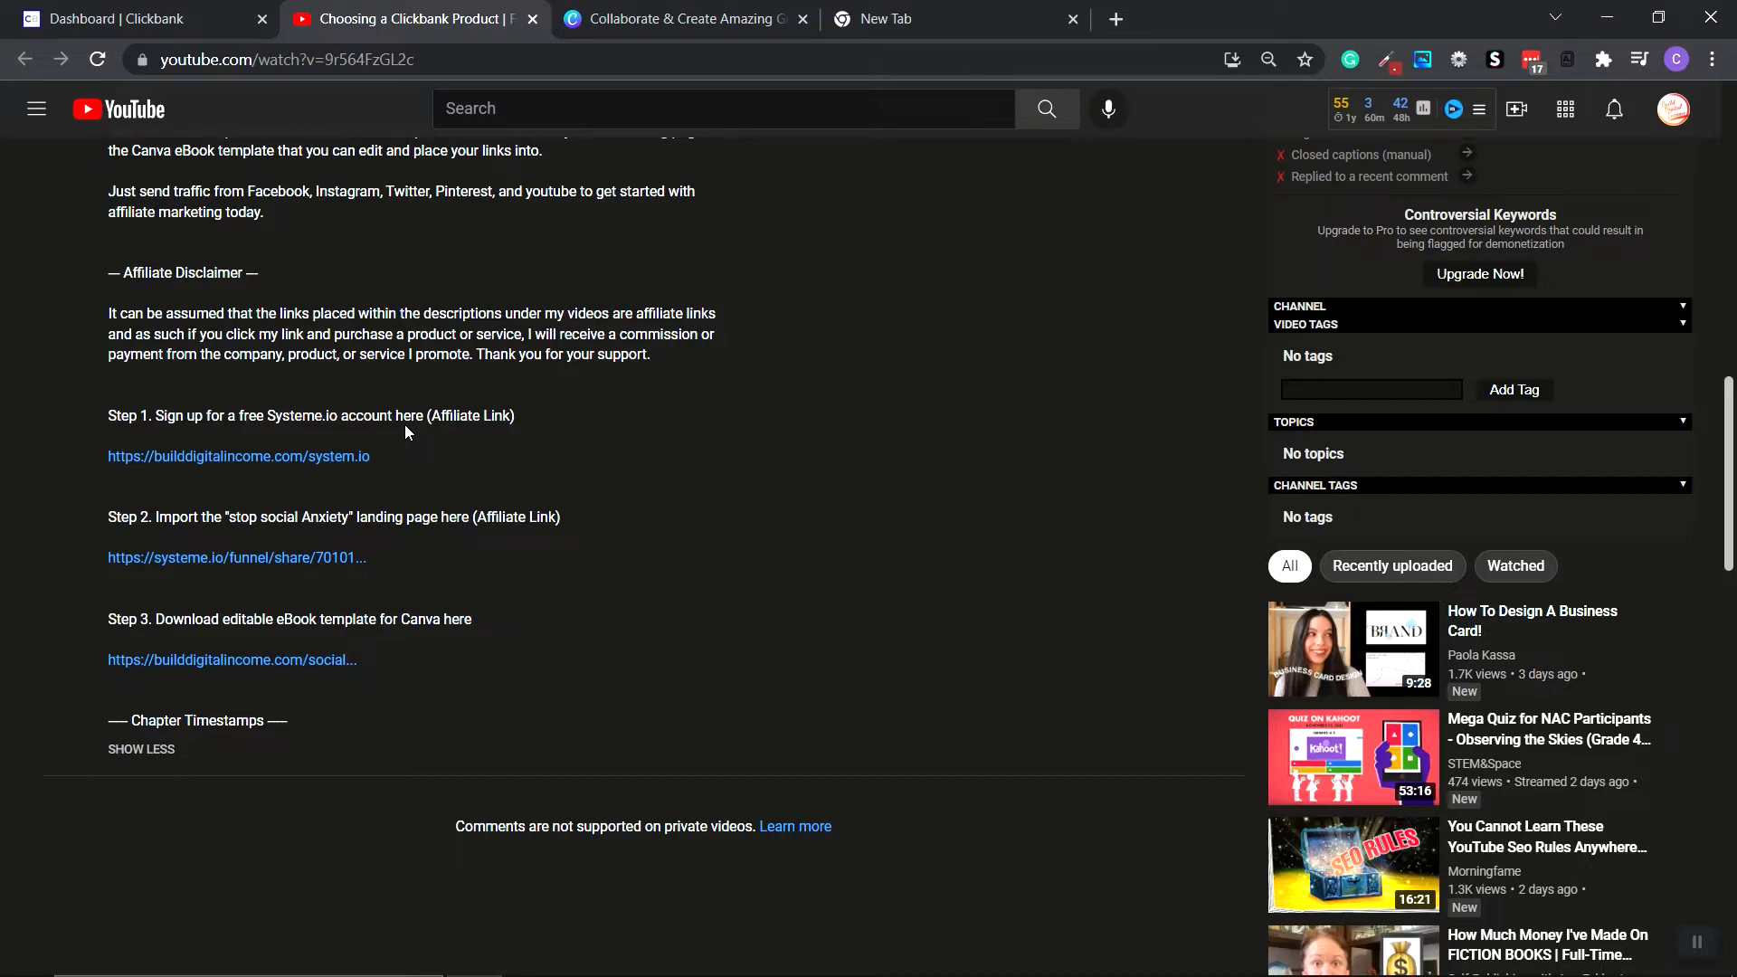
click(312, 456)
click(271, 561)
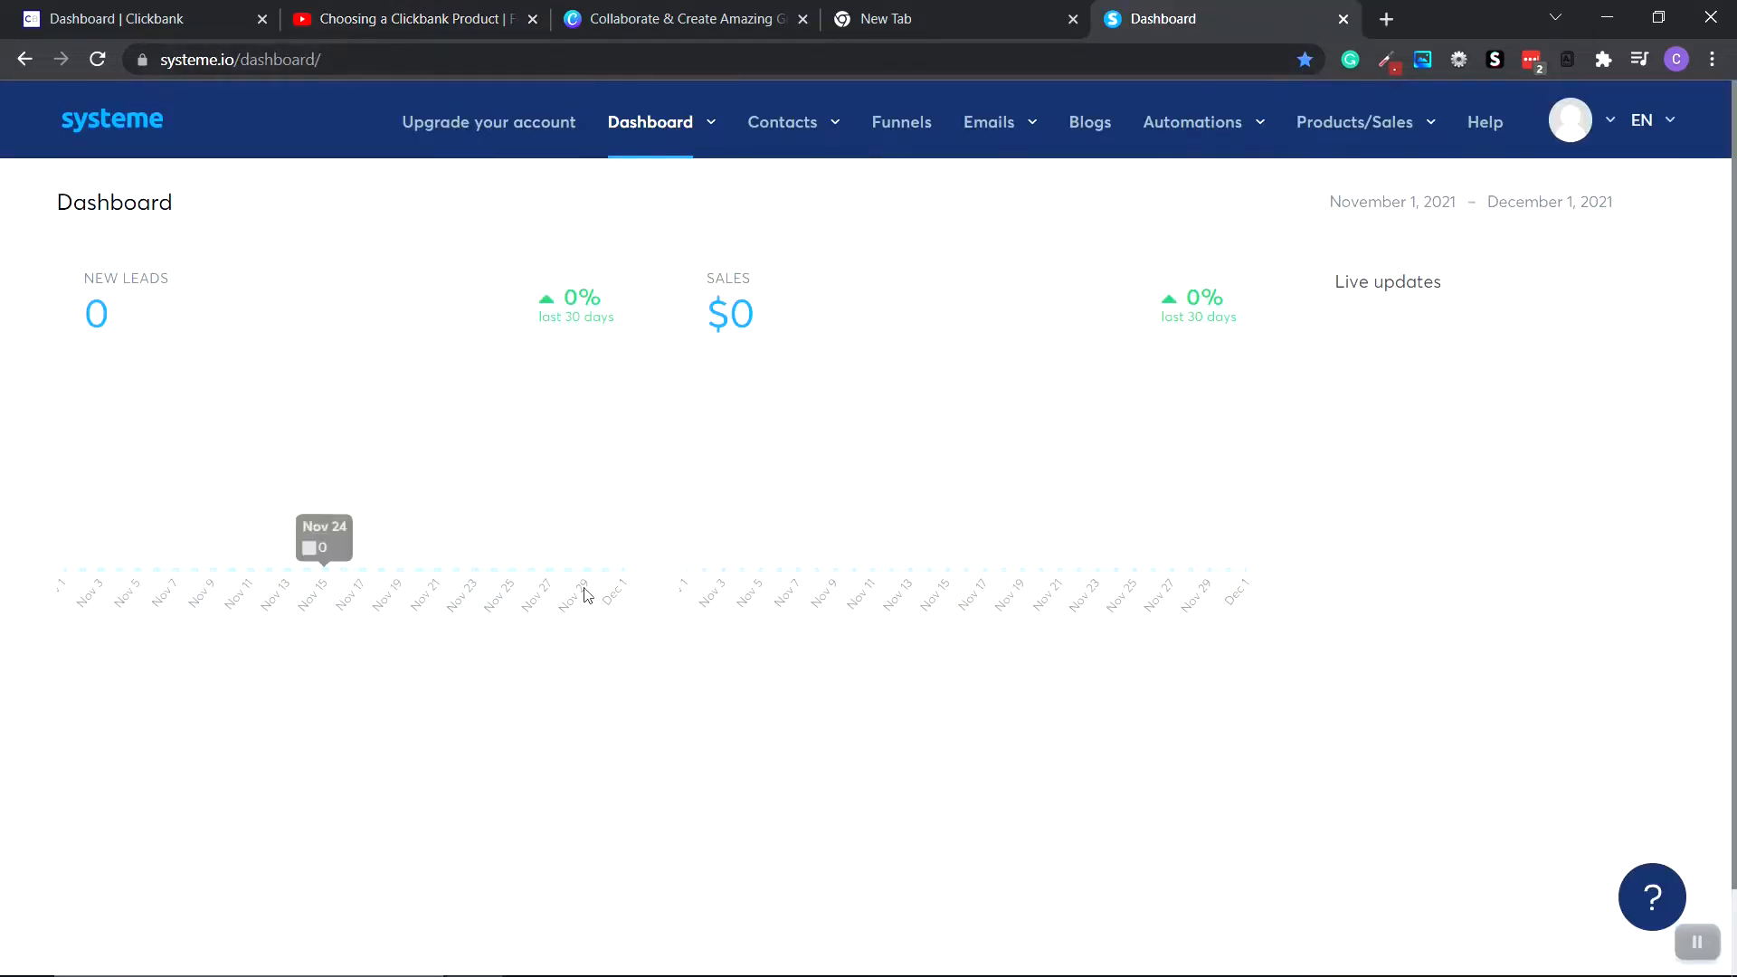
Step: Open the Social Anxiety Landing Page funnel in Systeme.io and preview its landing page
click(904, 124)
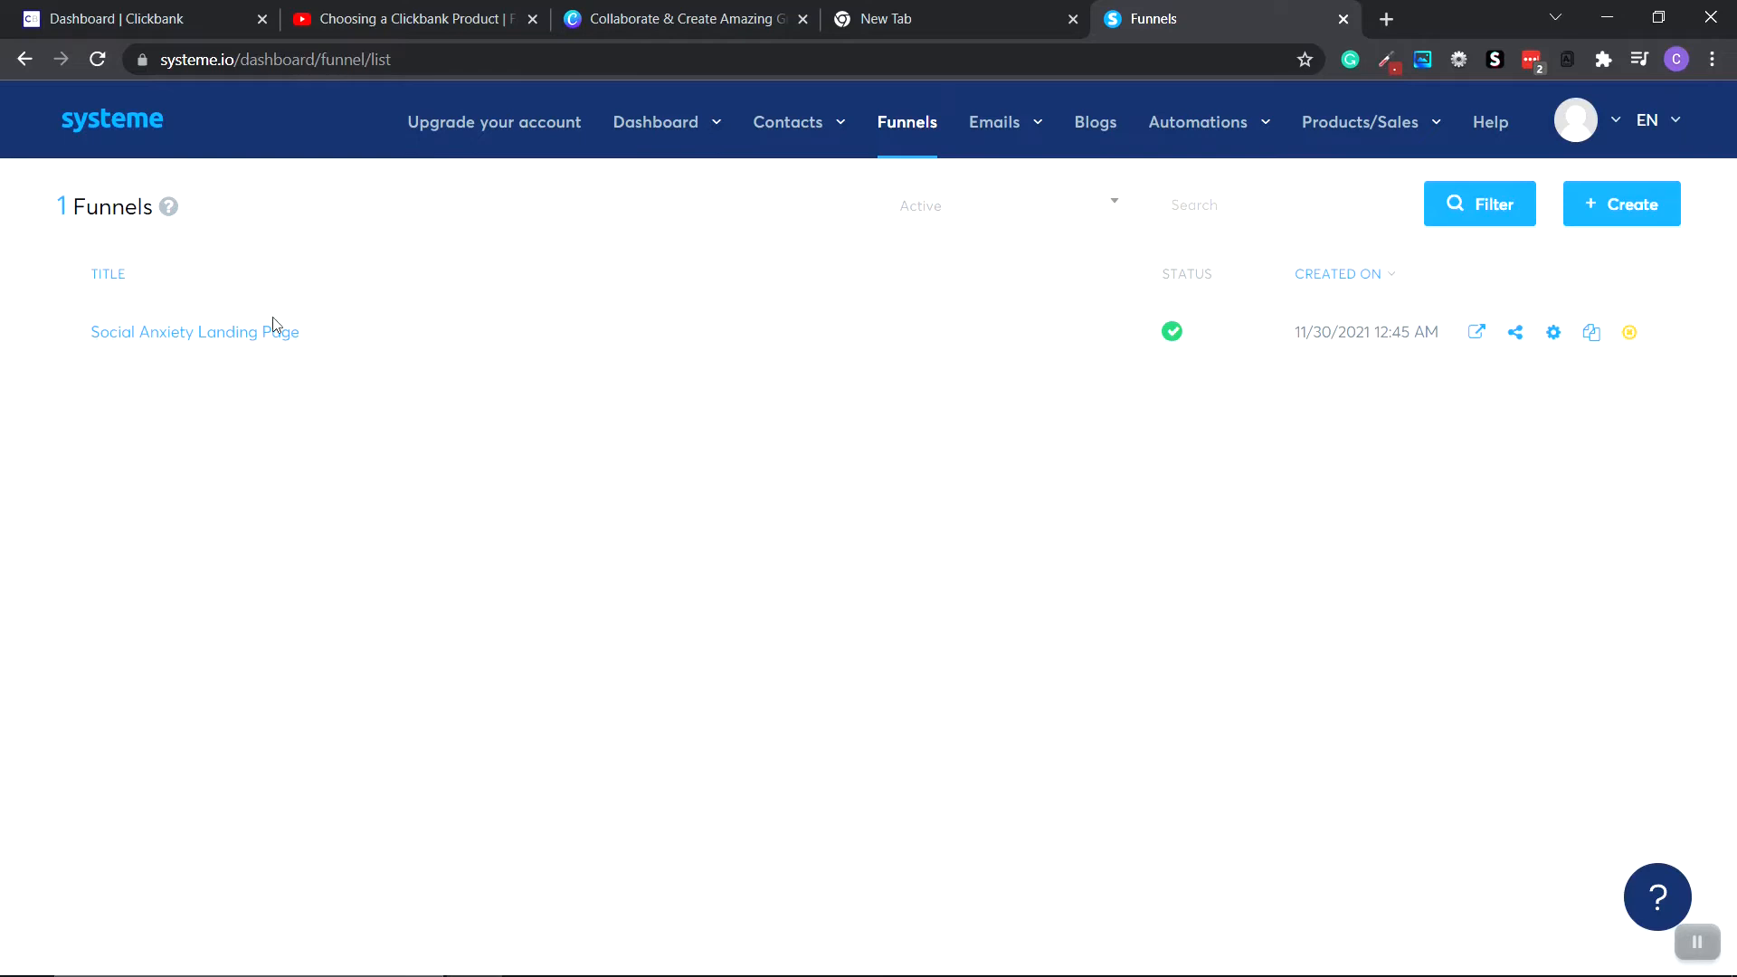
click(207, 336)
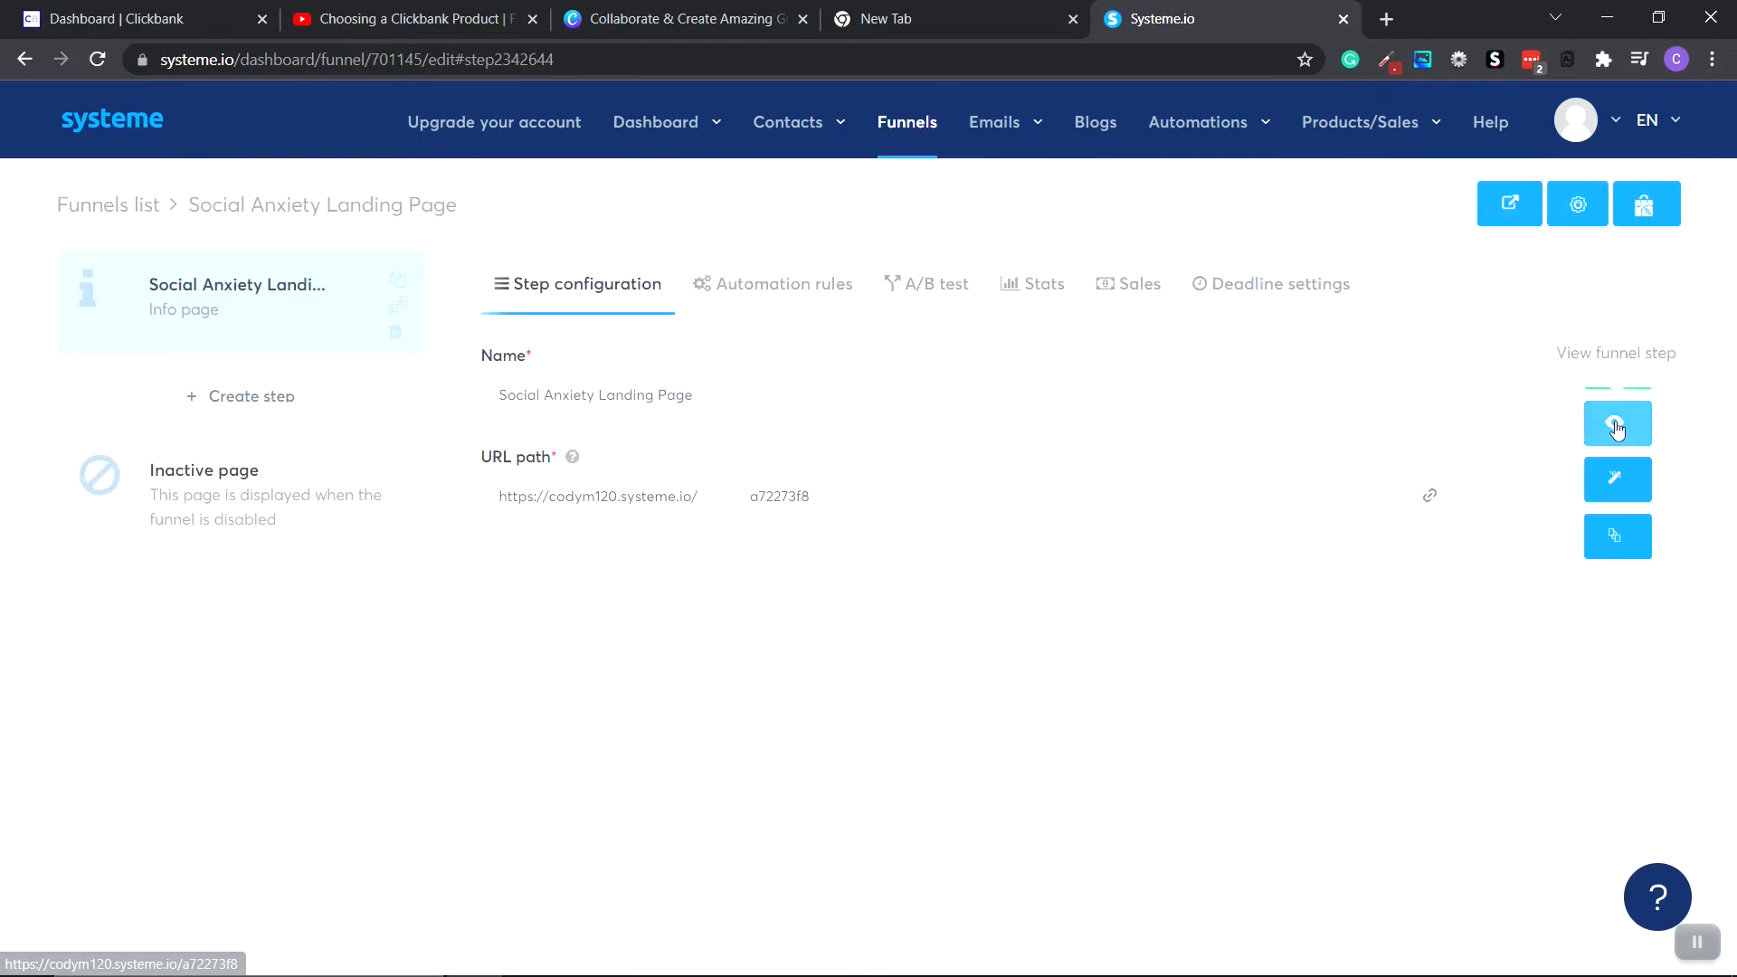
click(1616, 425)
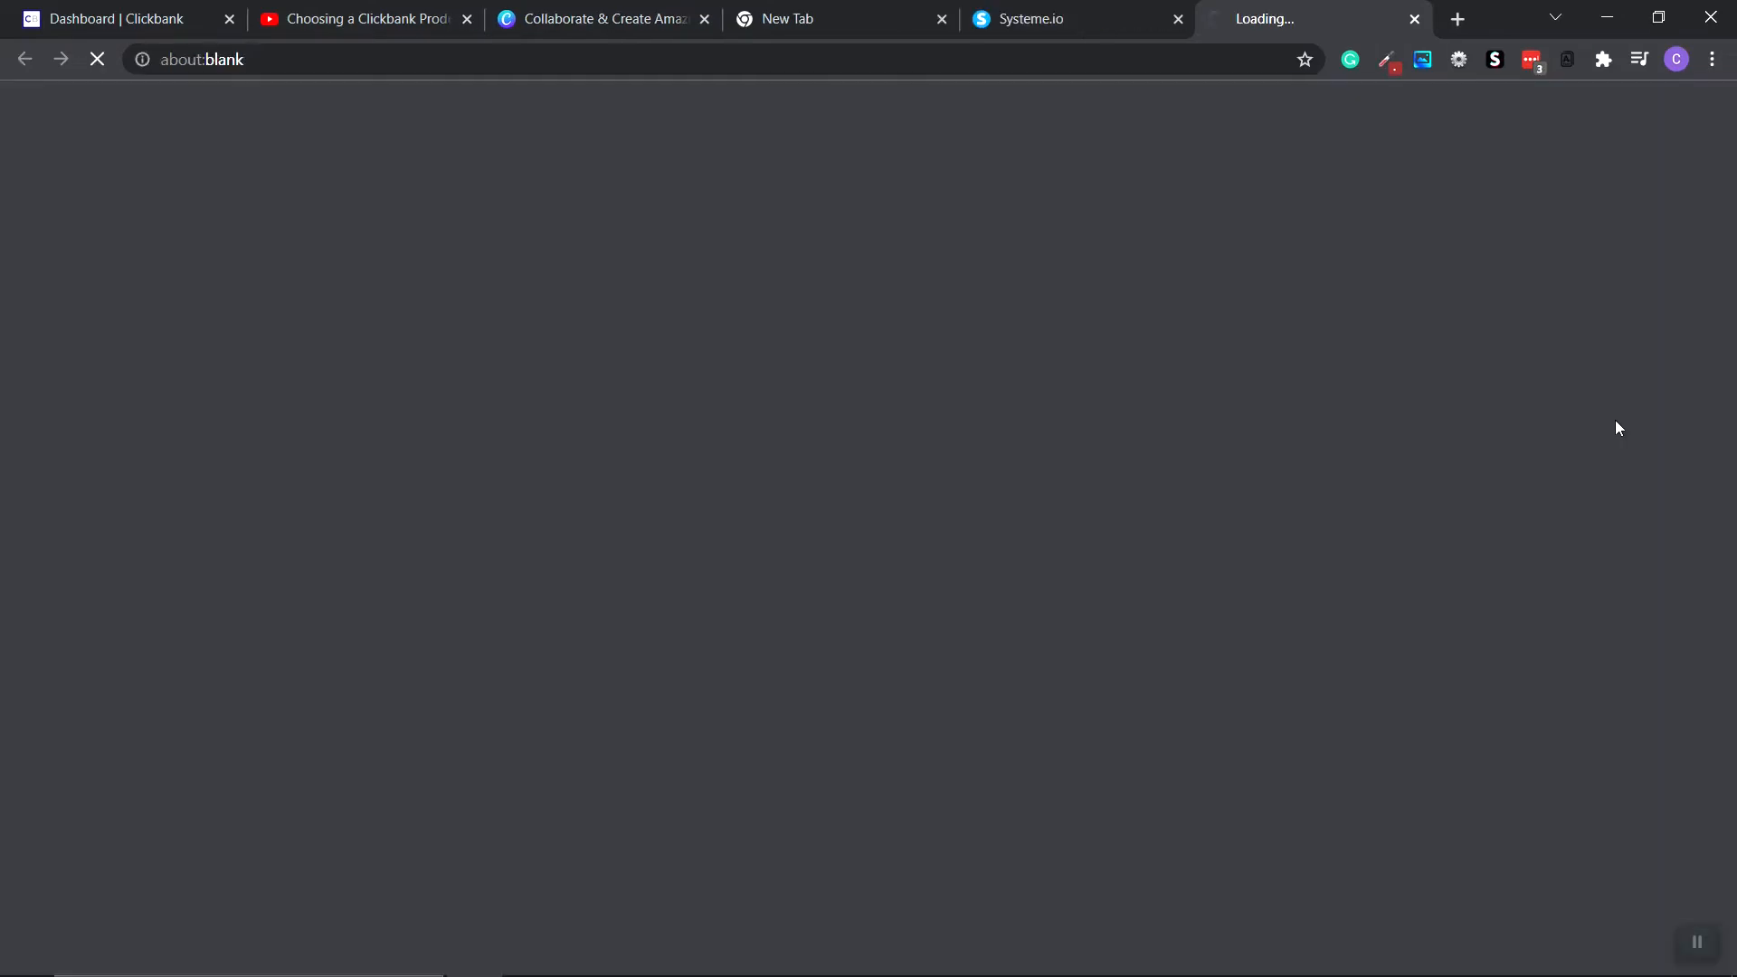
scroll(1329, 409, down, 3)
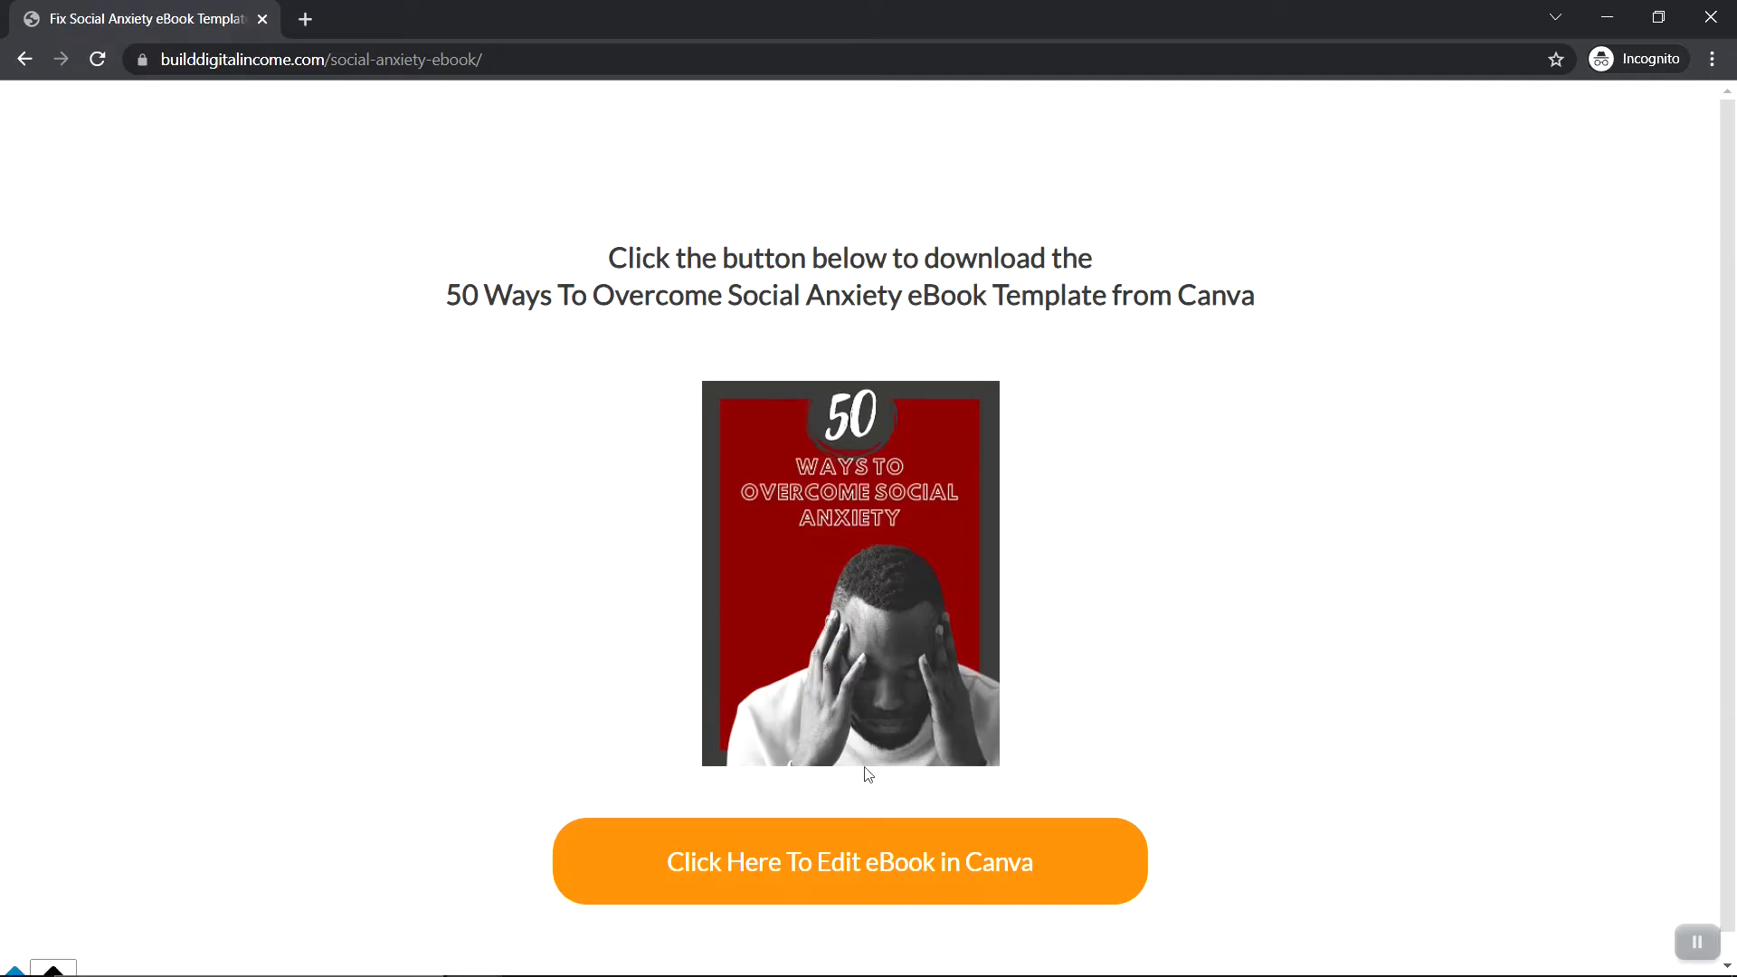
Step: Open the 50 Ways To Overcome Social Anxiety eBook template in Canva for editing and look through its pages
click(818, 886)
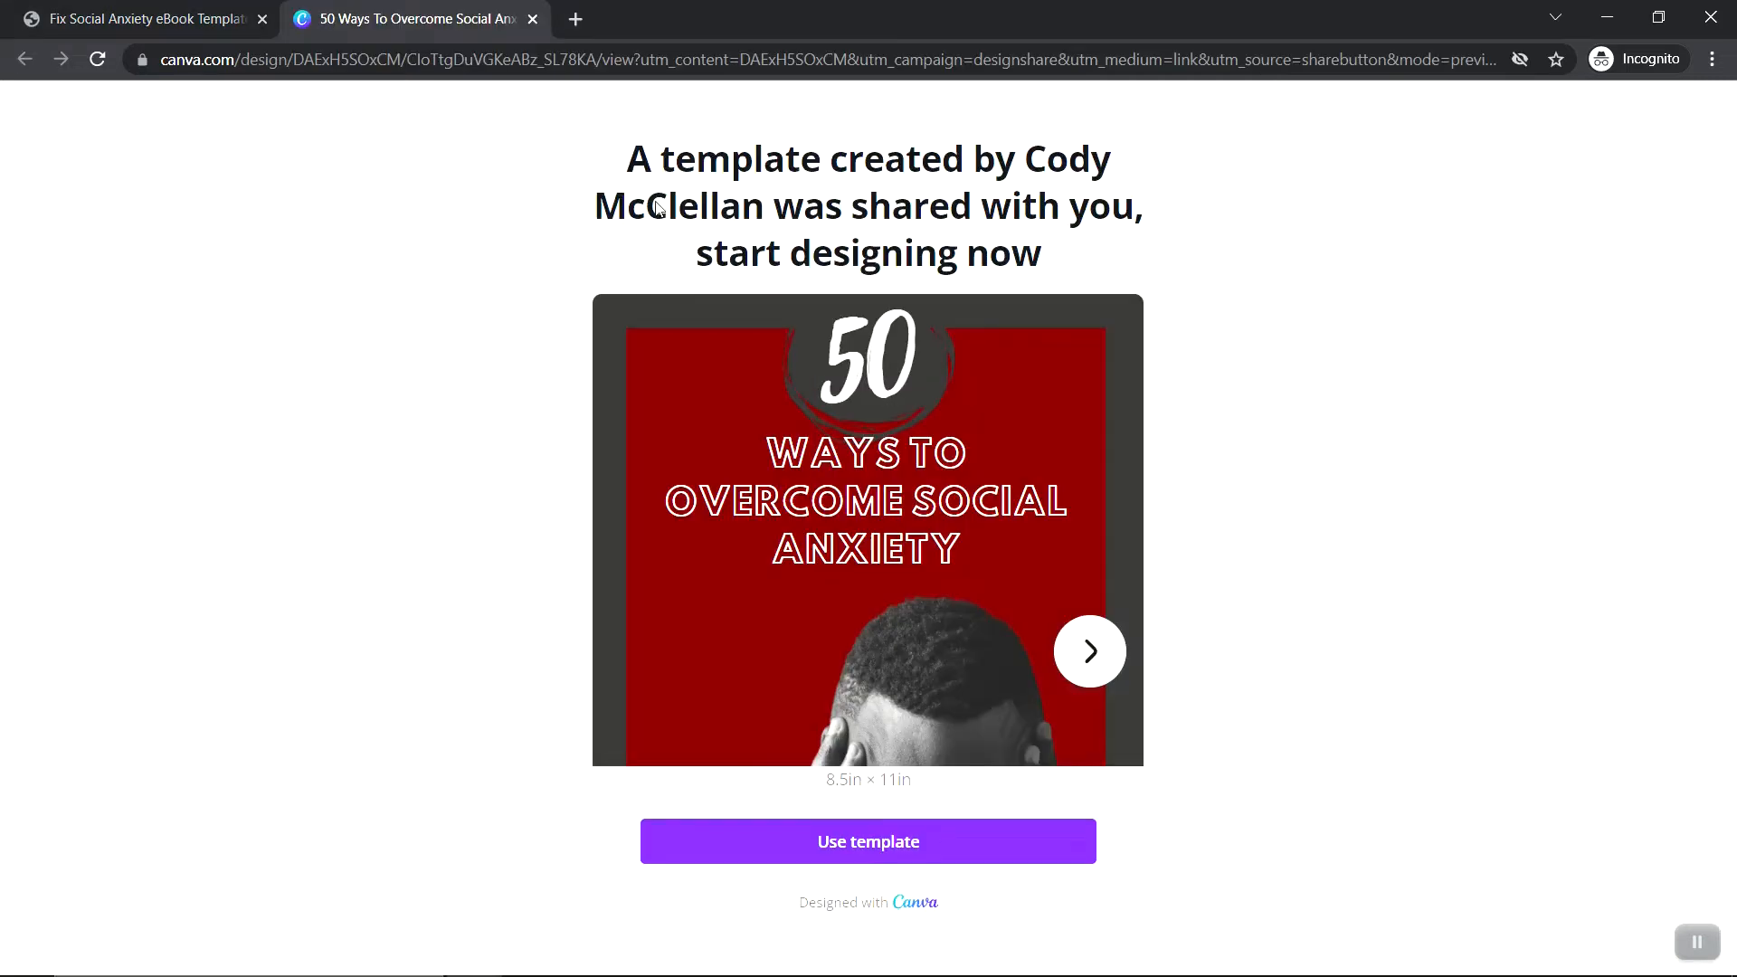
click(903, 866)
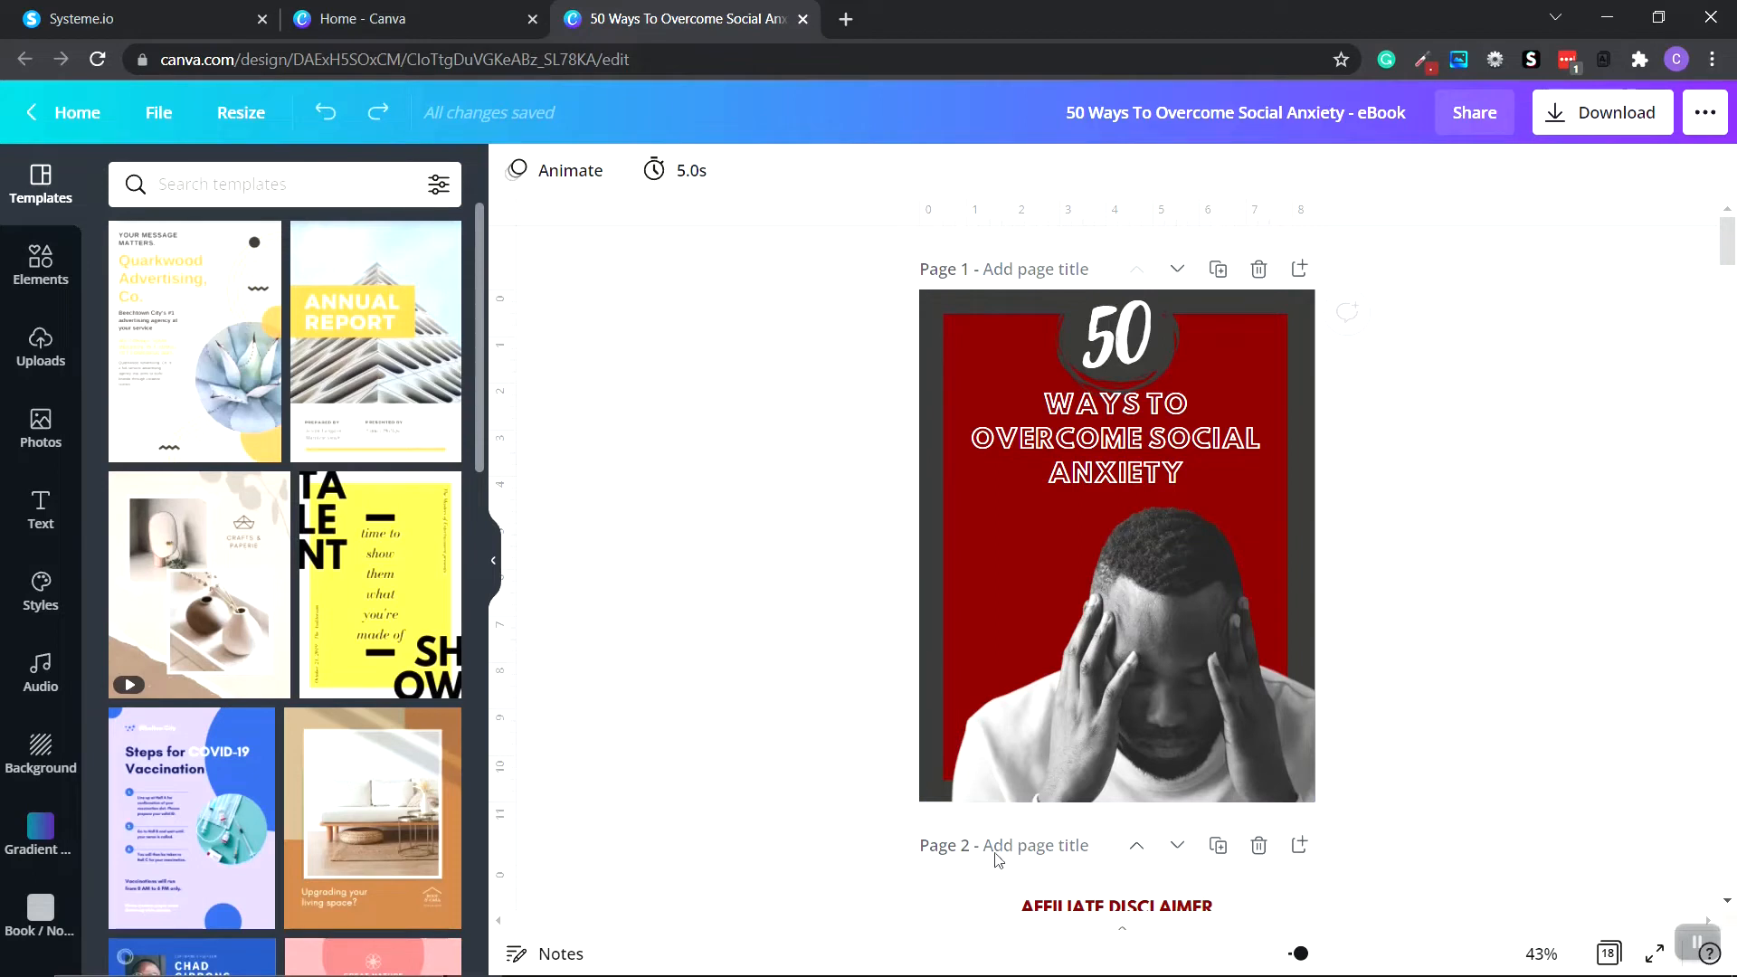
scroll(1506, 325, down, 3)
scroll(1504, 378, down, 10)
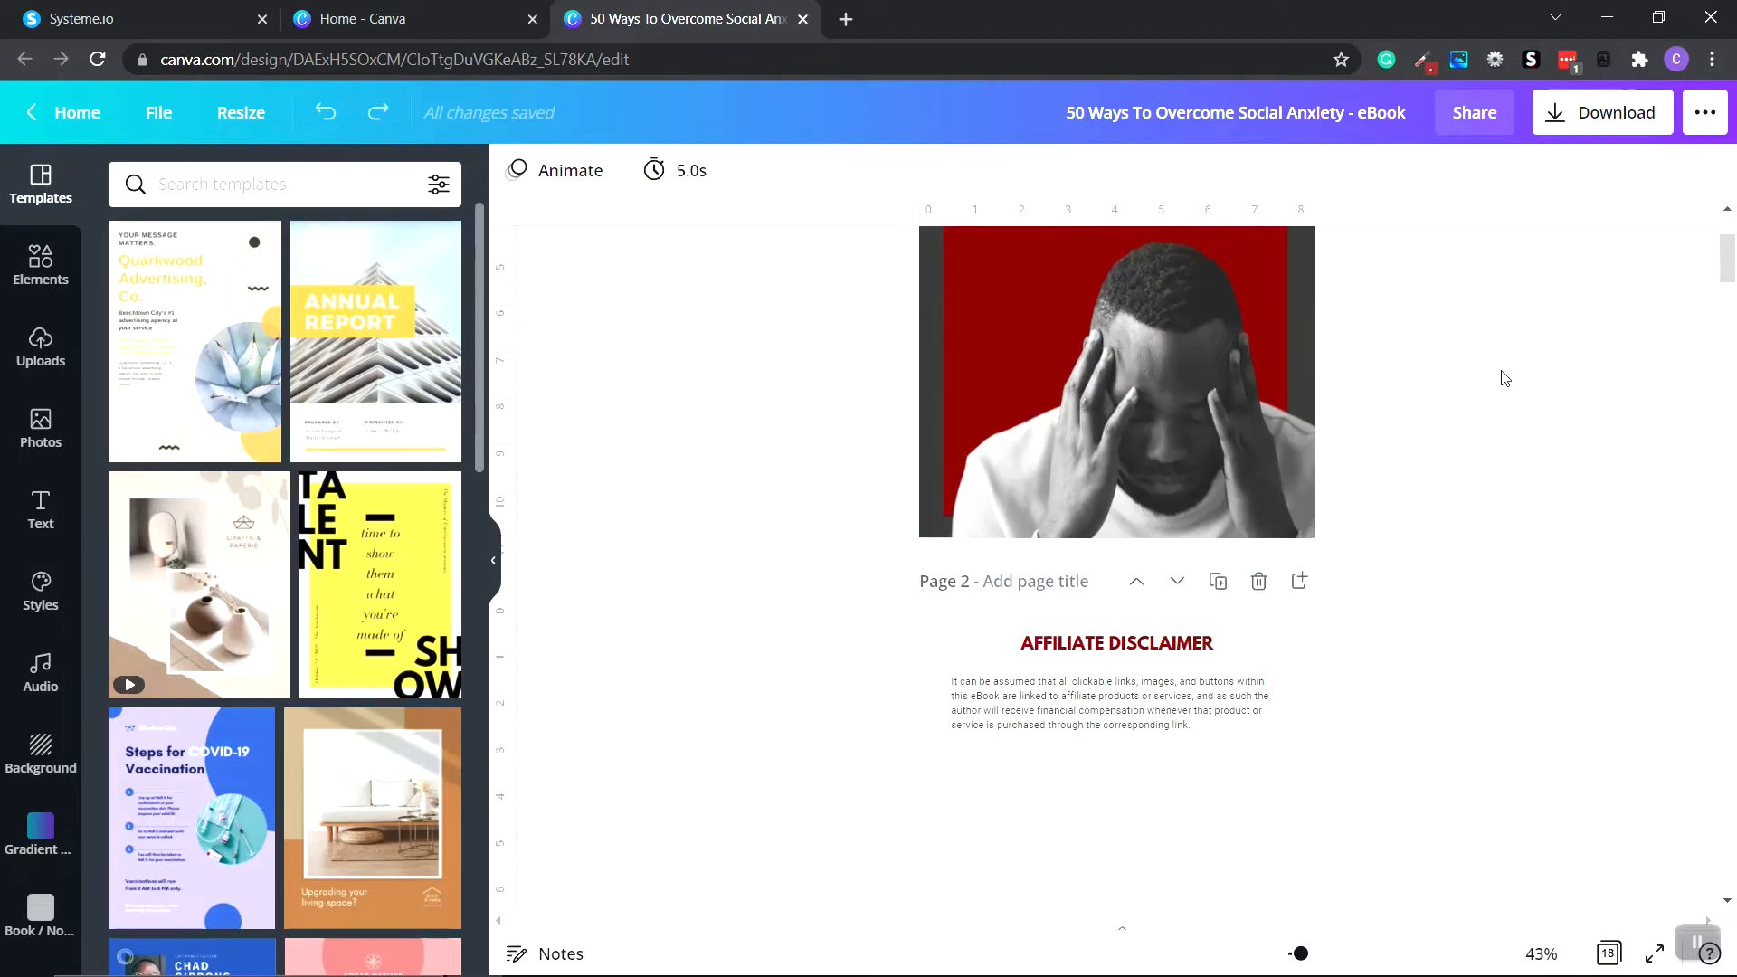
scroll(1506, 378, down, 20)
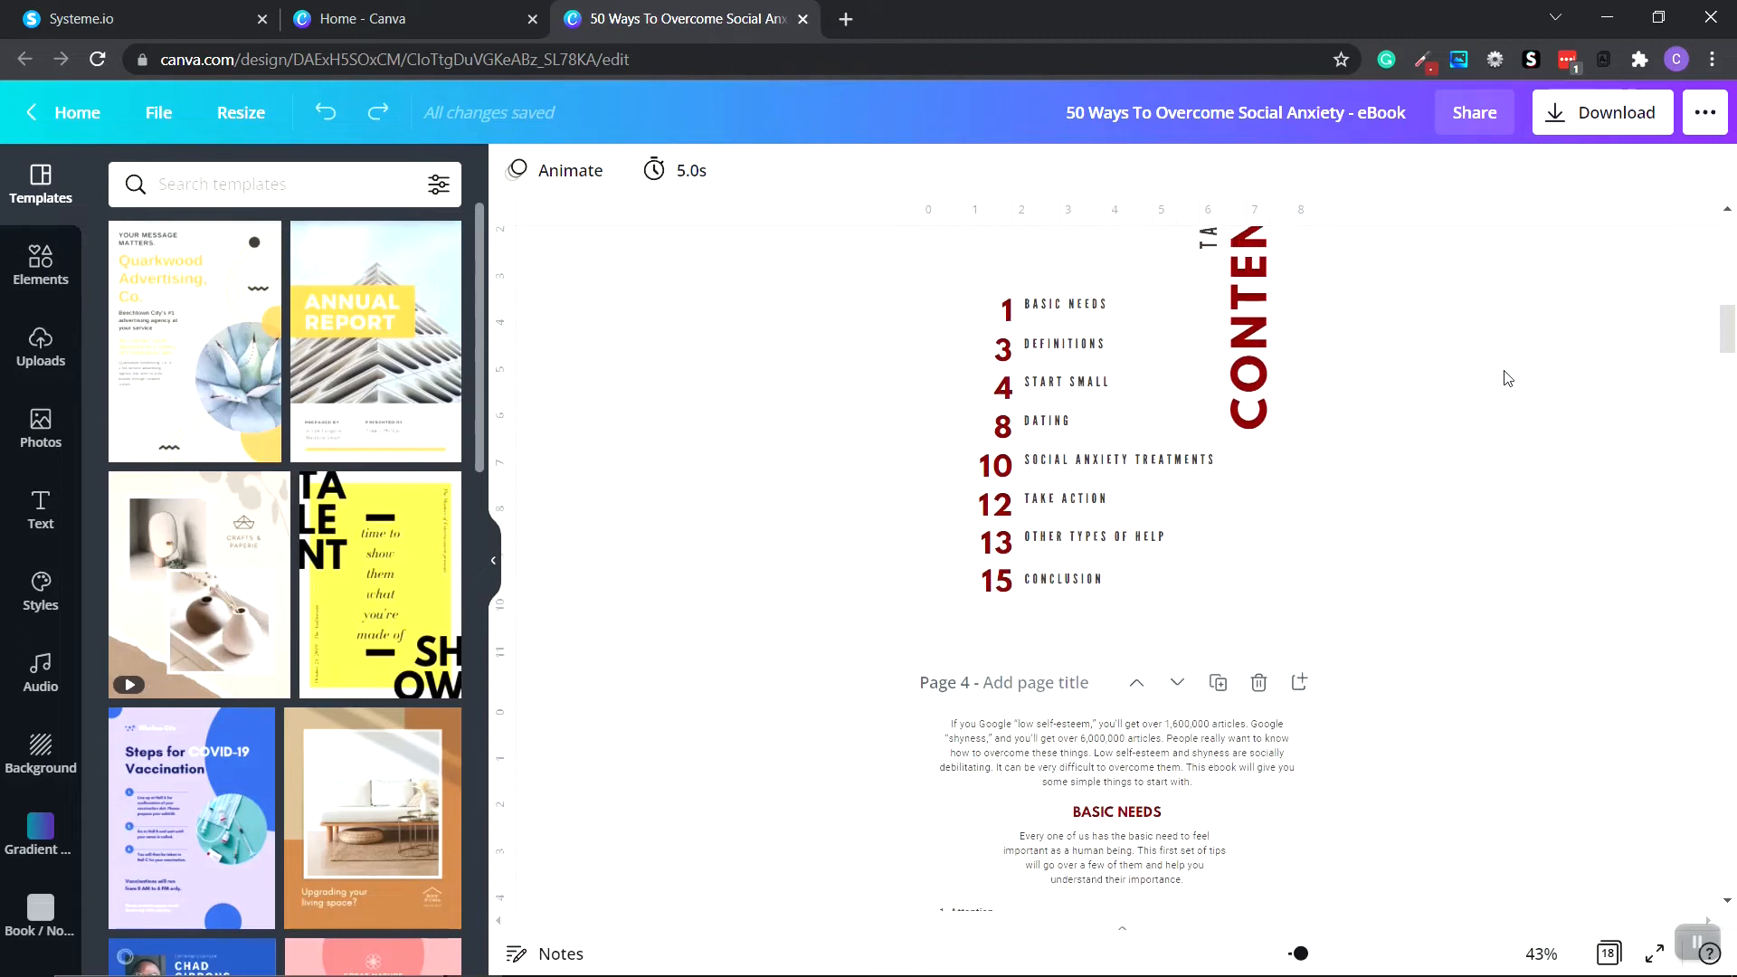
scroll(1508, 379, down, 9)
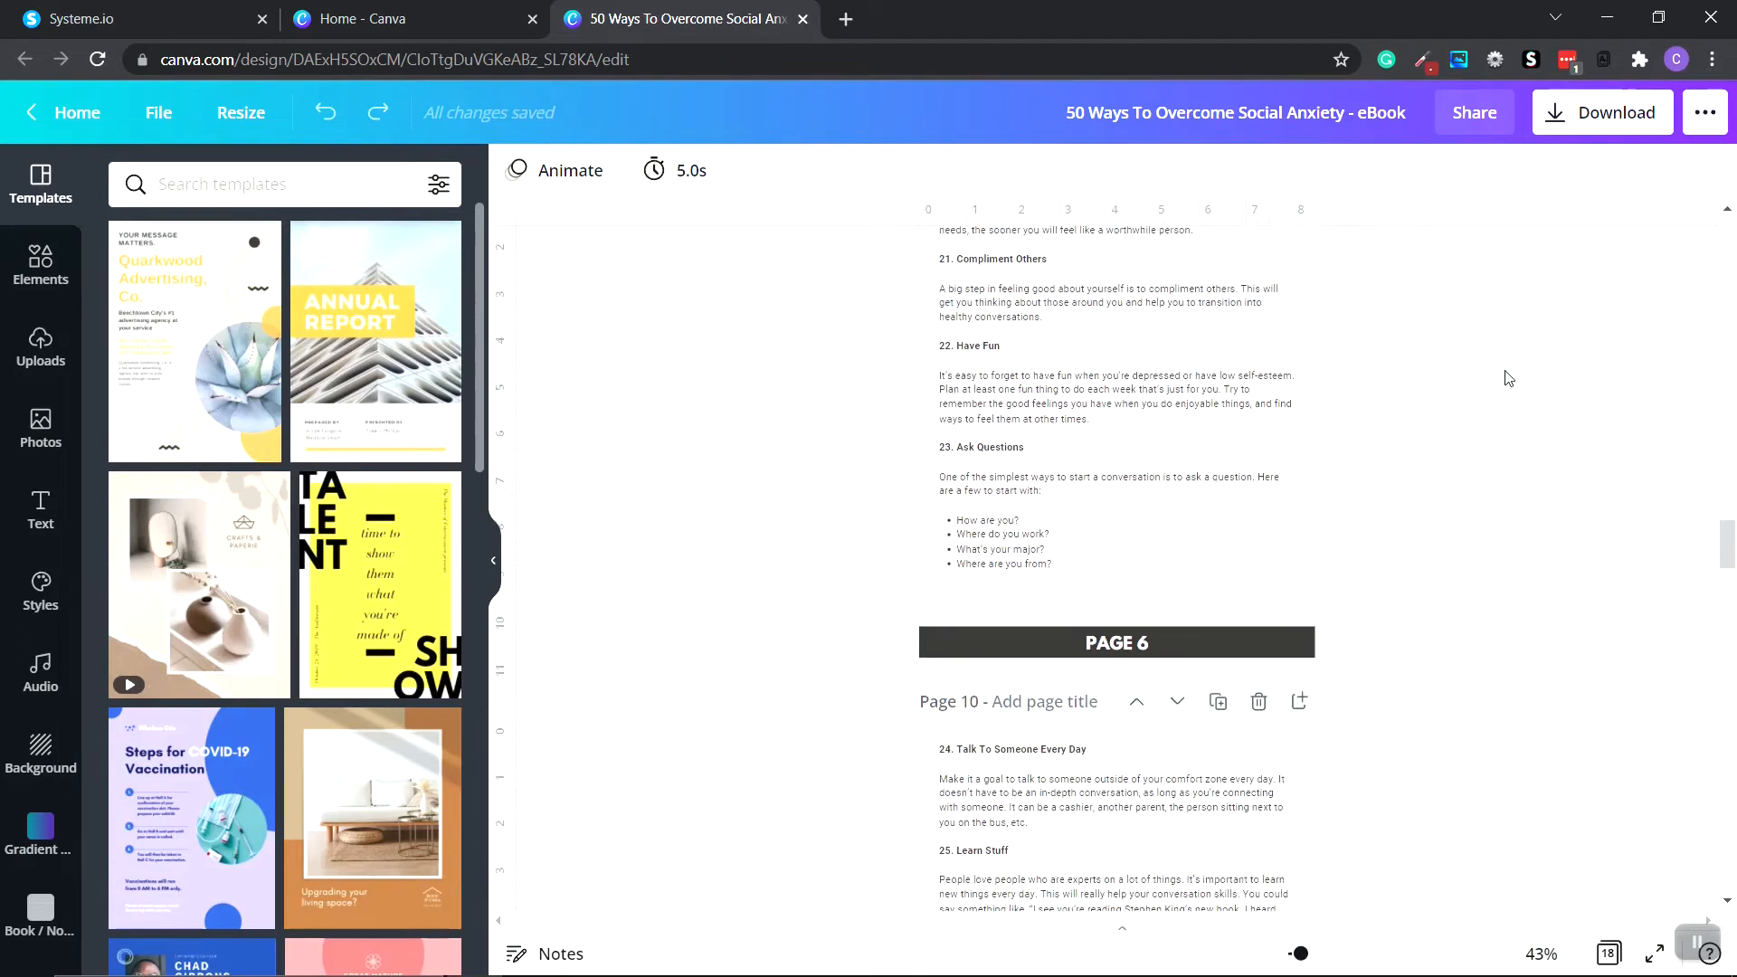
scroll(1506, 377, down, 5)
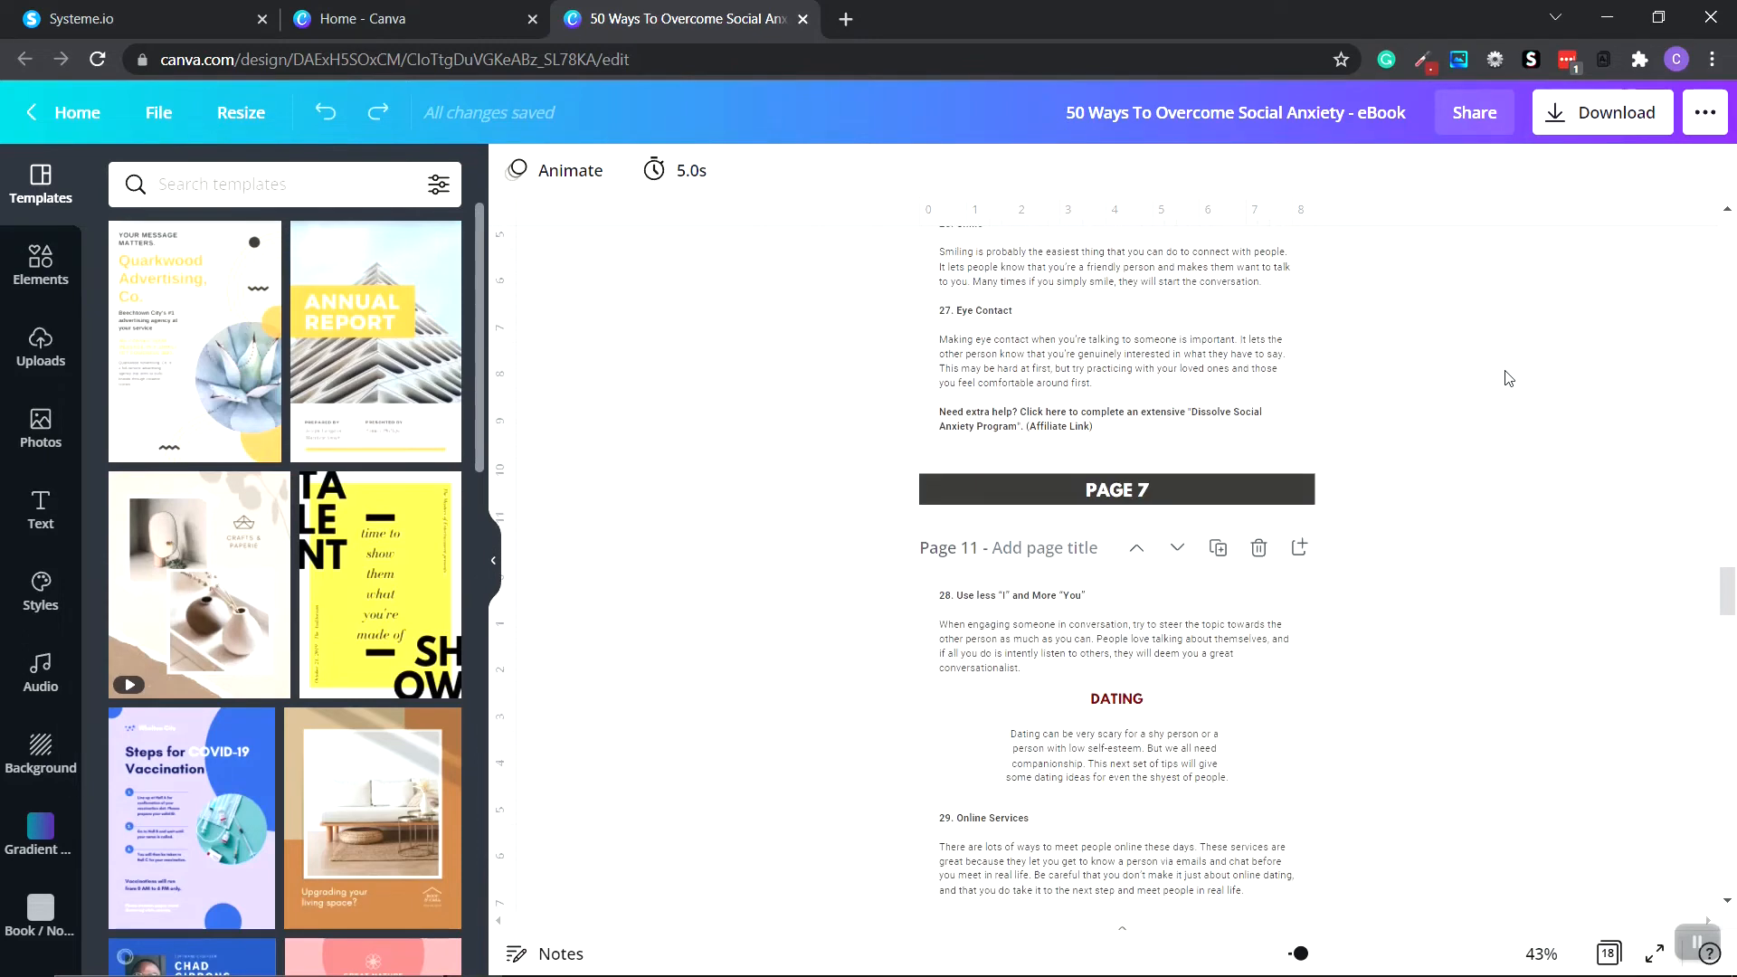
drag(1729, 622, 1726, 235)
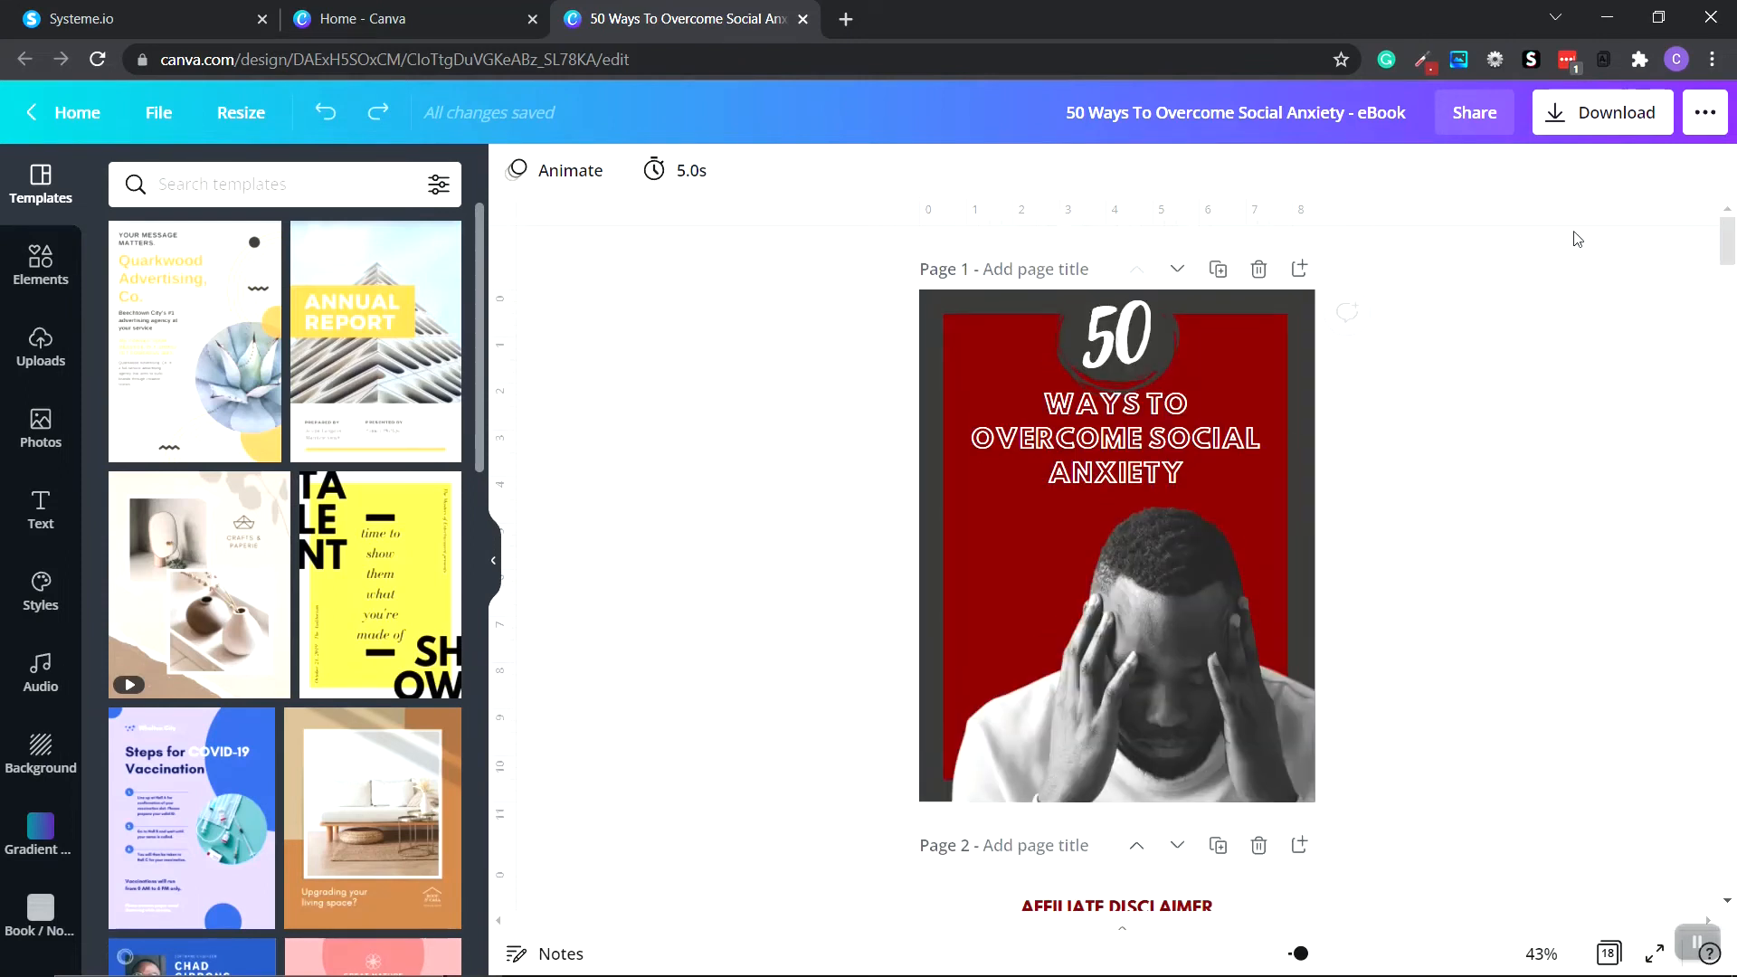
Step: Switch from Canva to the open Notepad document and copy the whole ClickBank HopLink
click(1606, 18)
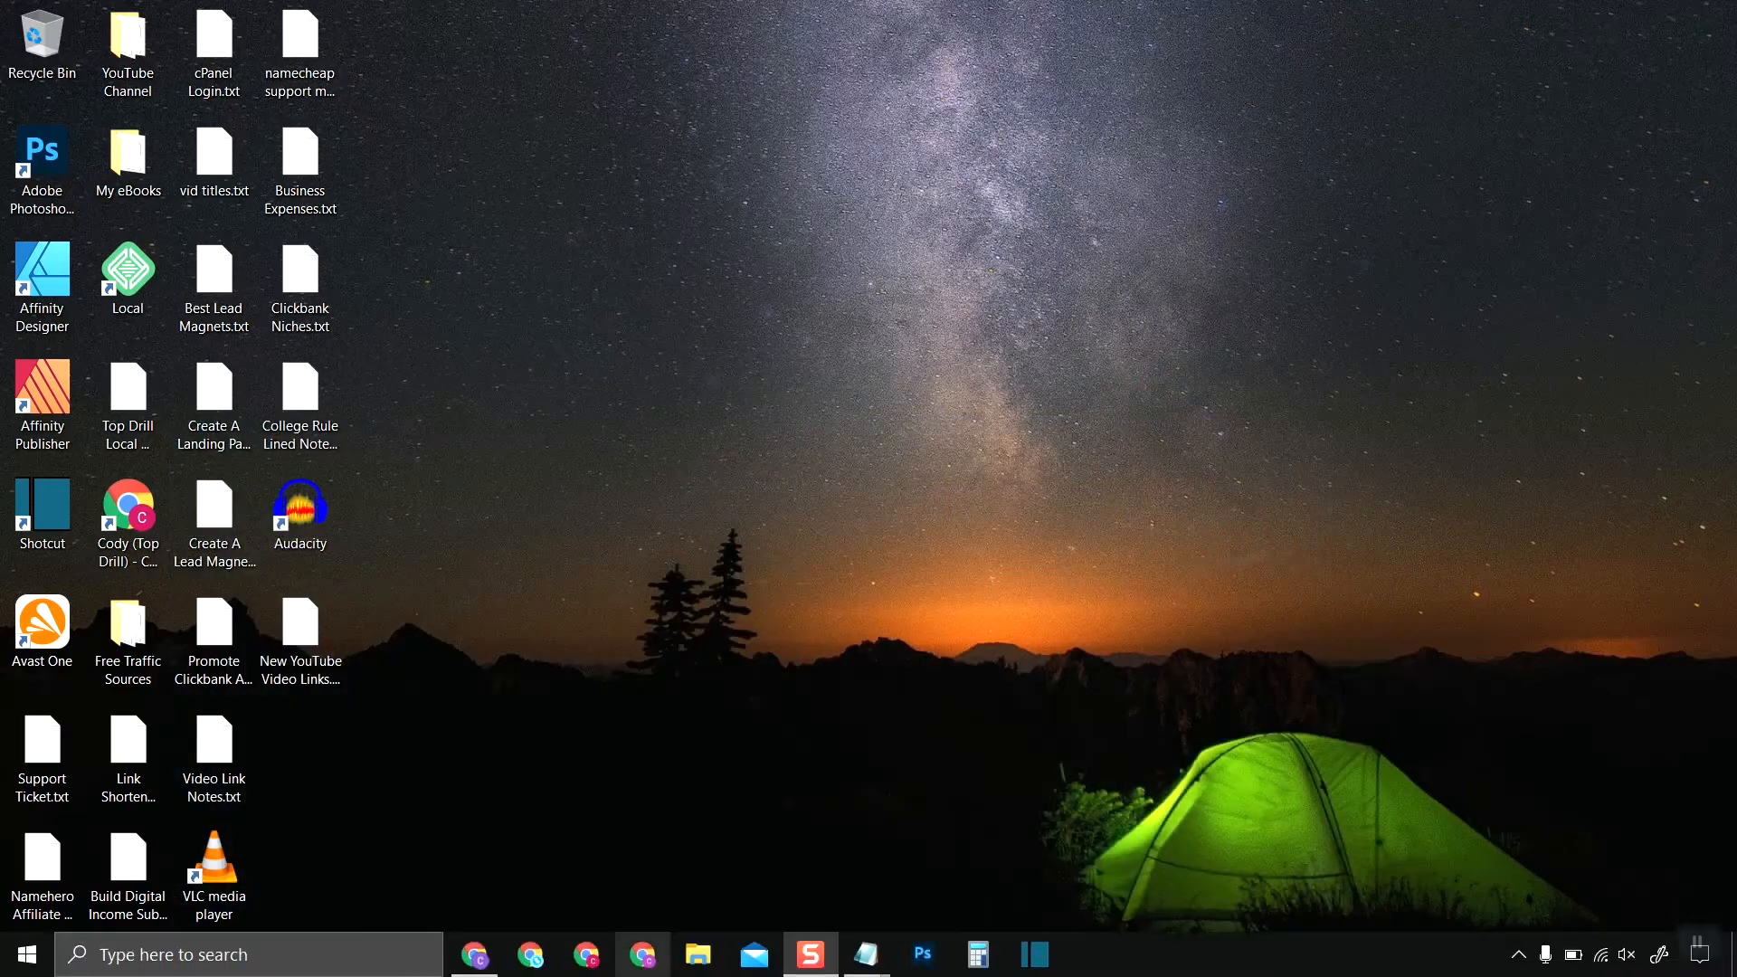
mouse_move(866, 955)
click(745, 876)
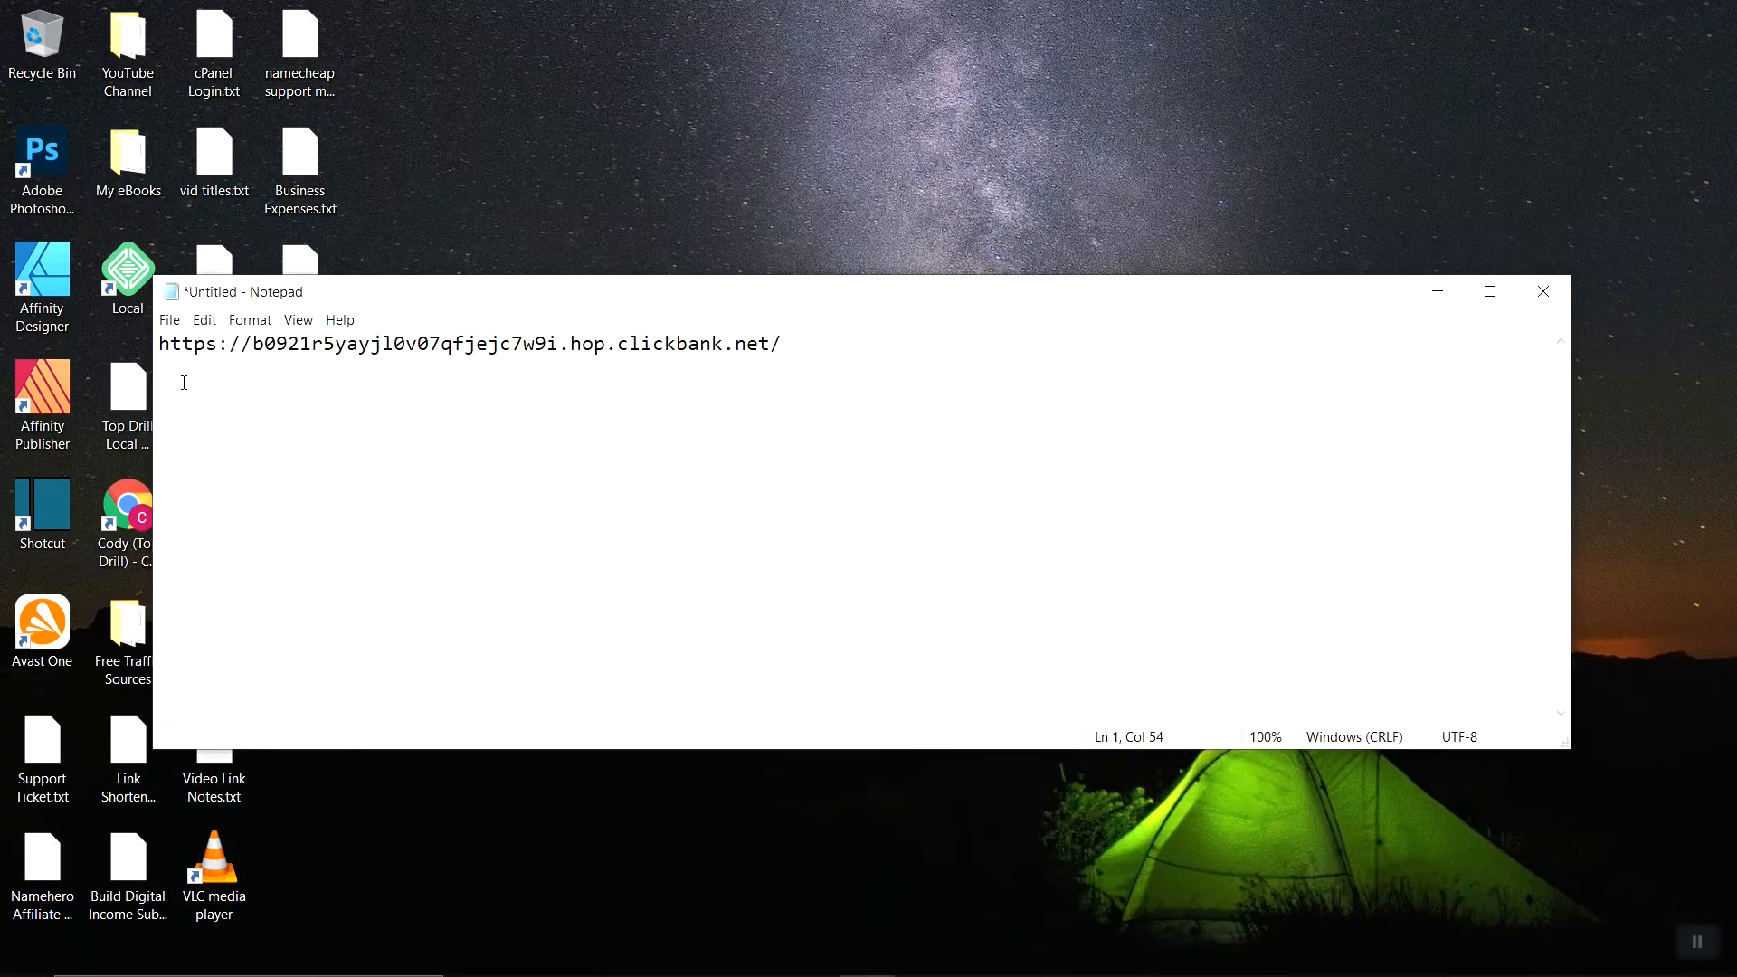
drag(159, 348, 782, 345)
right_click(740, 344)
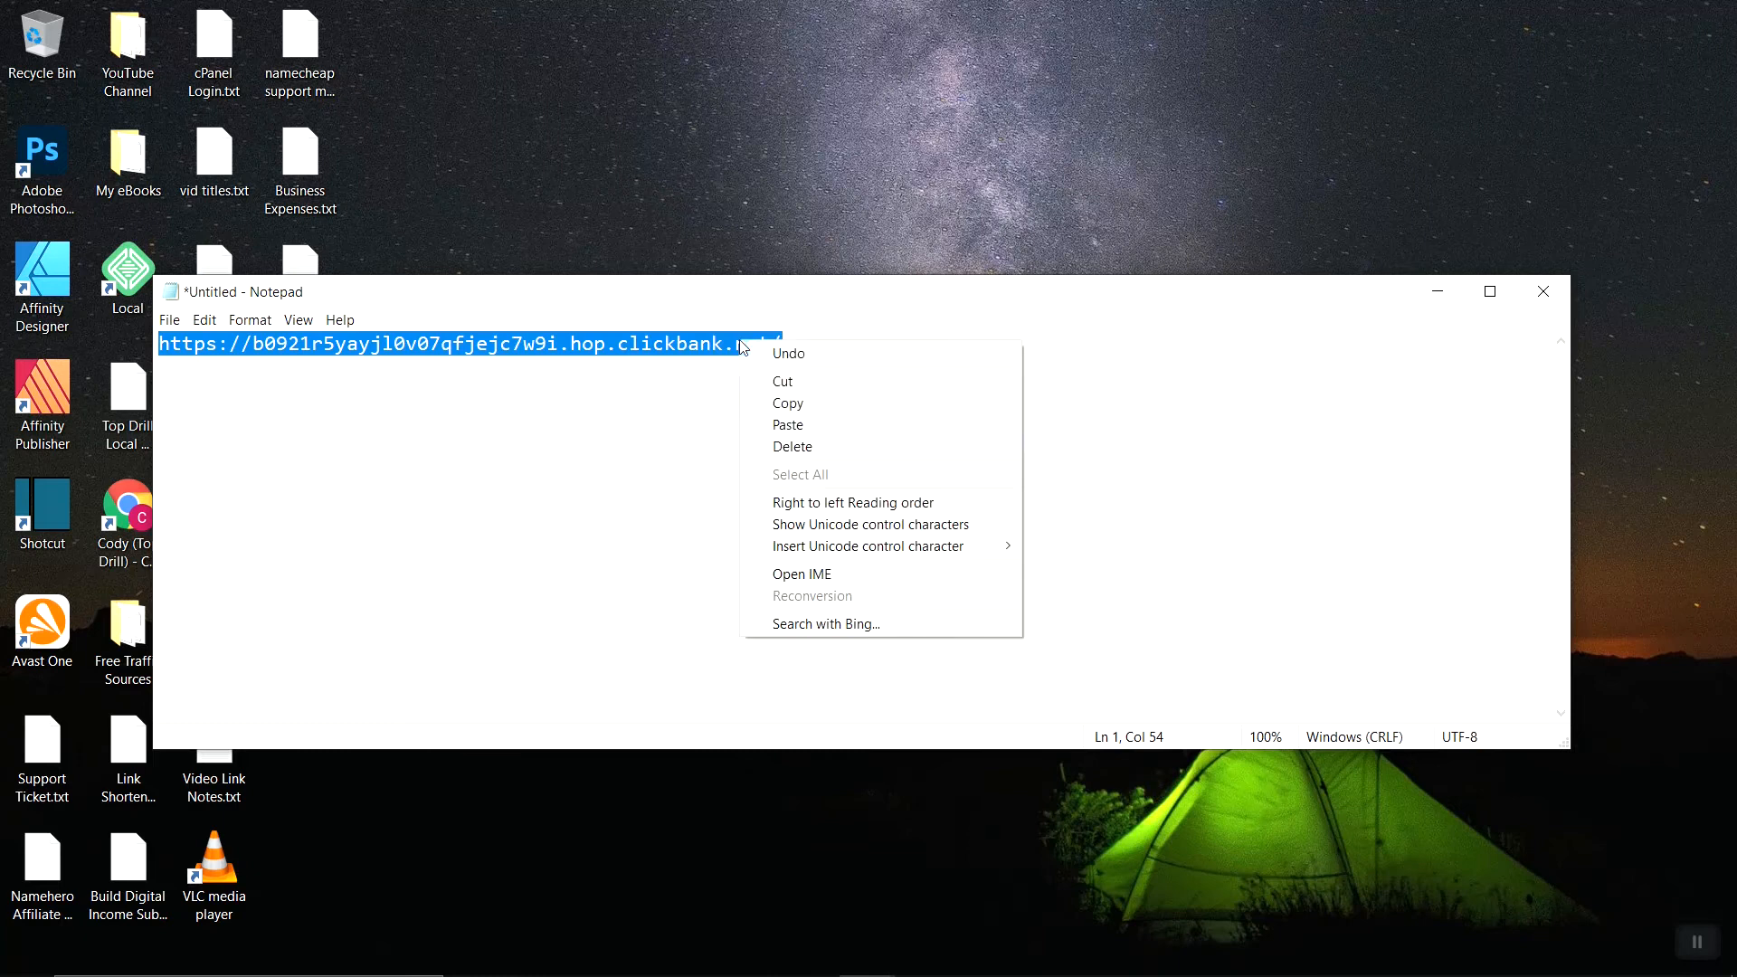
click(837, 409)
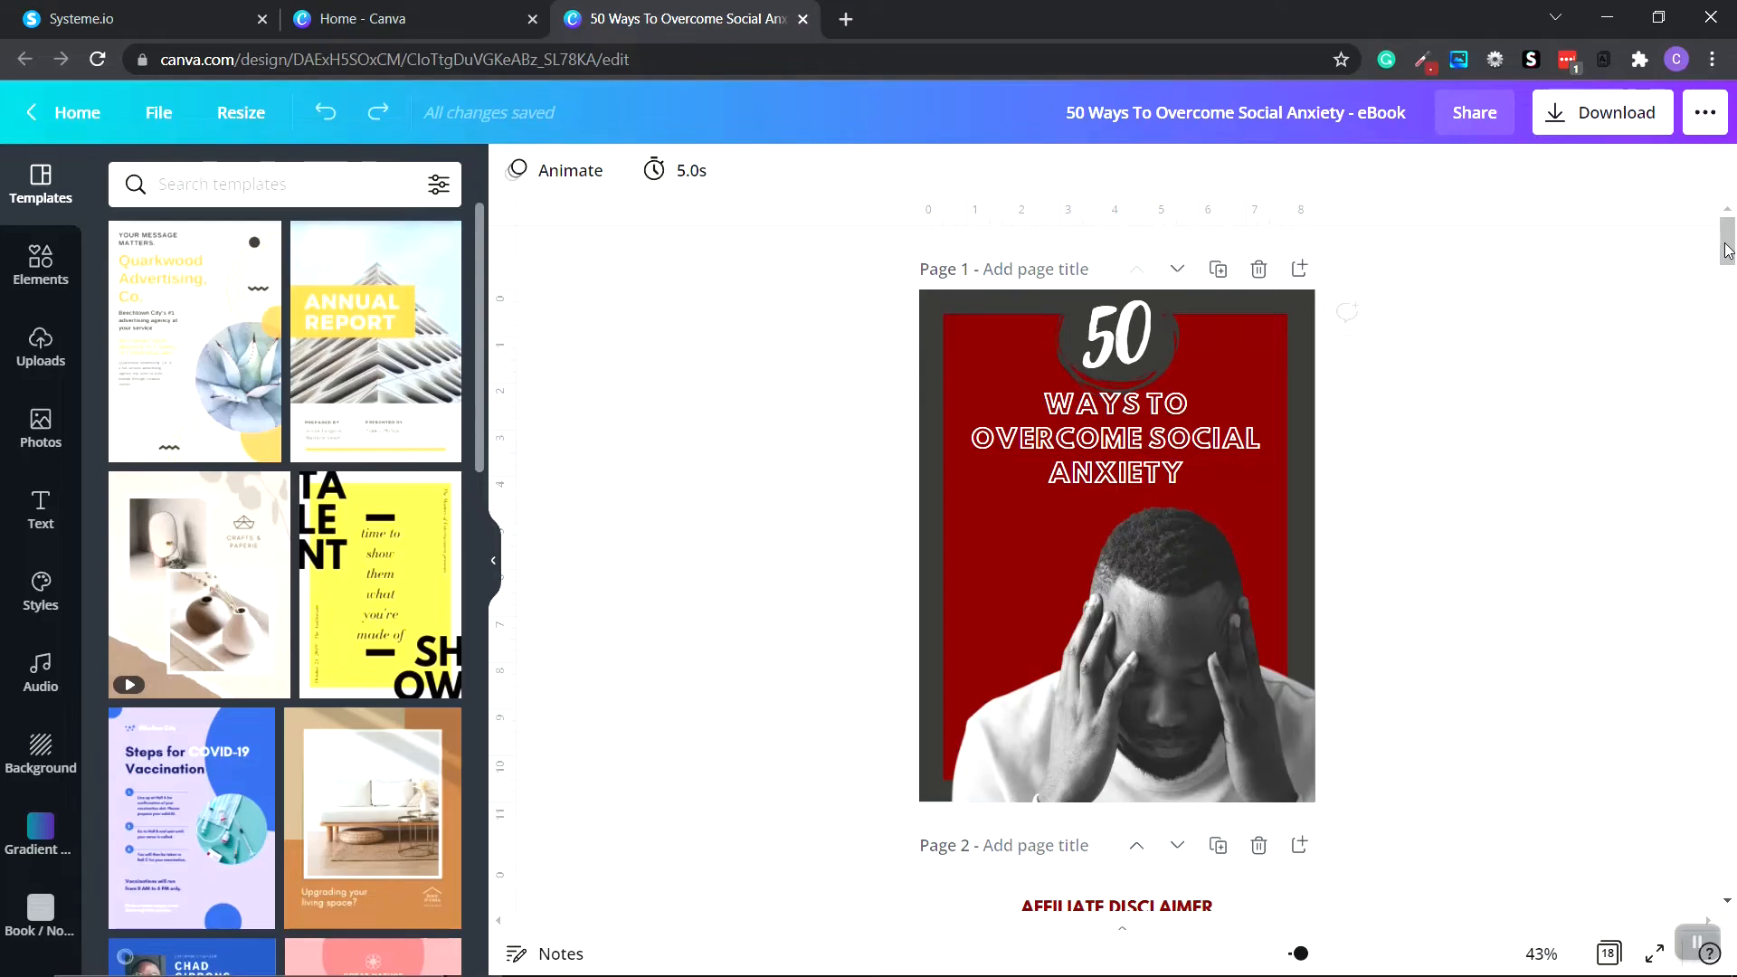
Step: In Canva, link the "Need extra help?" sentence below tip 27, Eye Contact, to the copied HopLink, leaving out "(Affiliate Link)"
drag(1727, 250, 1706, 606)
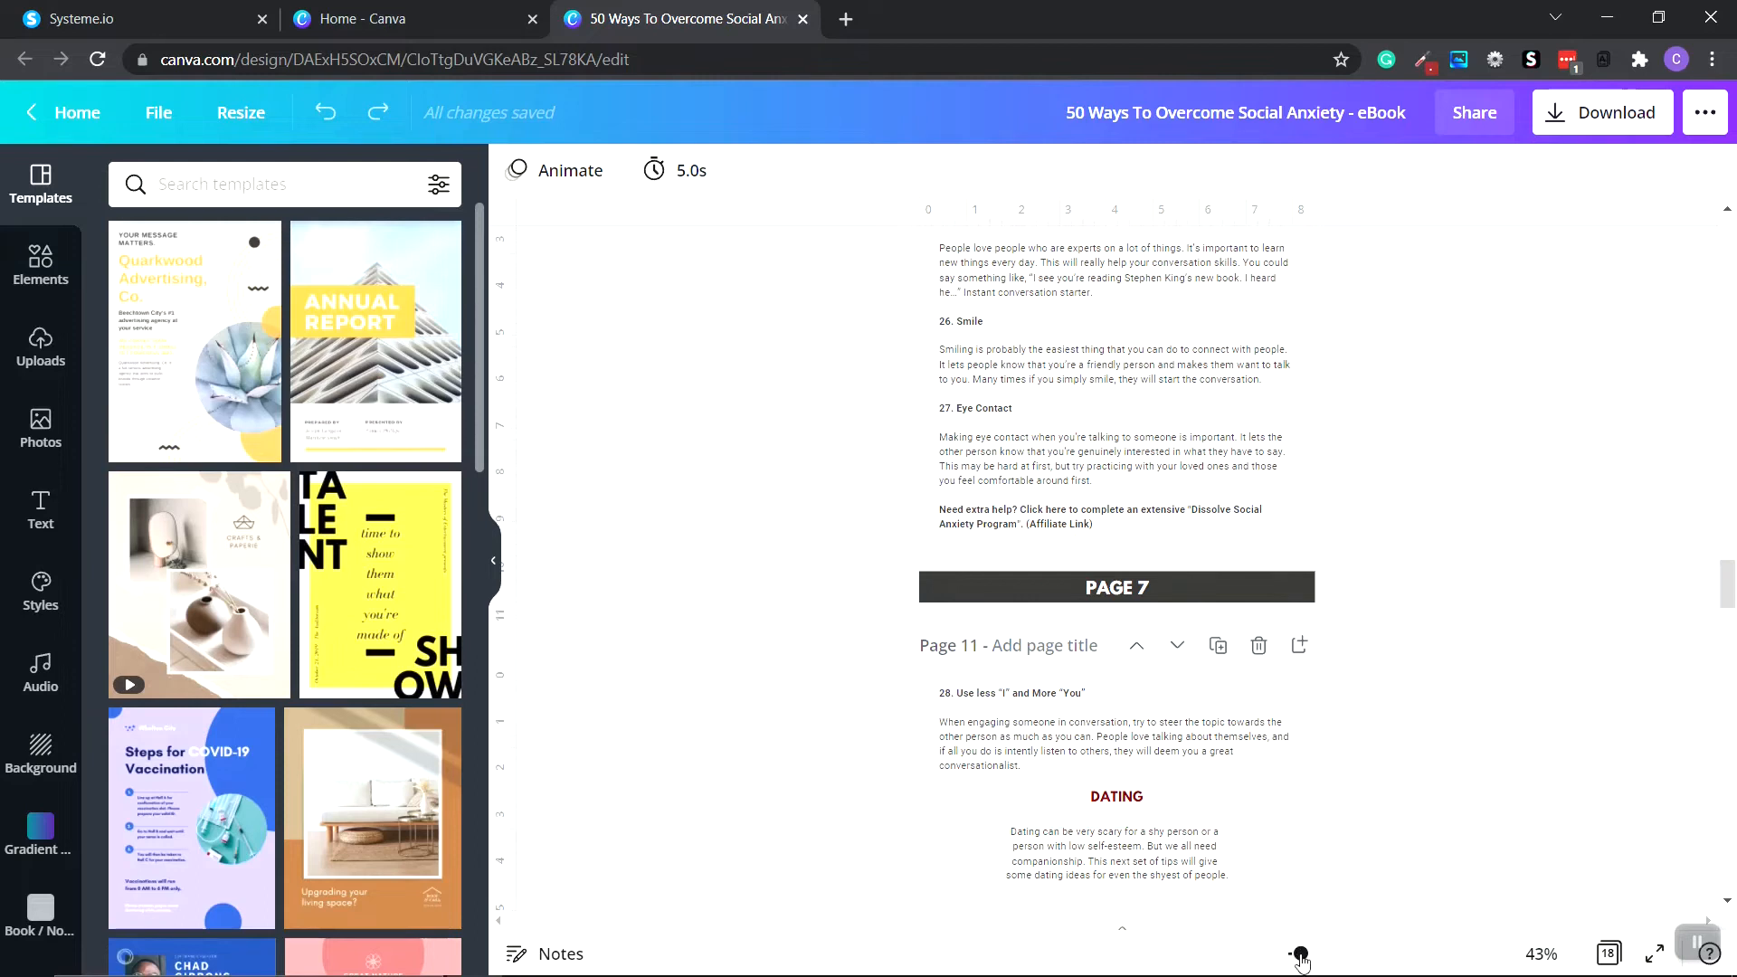
drag(1300, 954, 1311, 954)
click(841, 460)
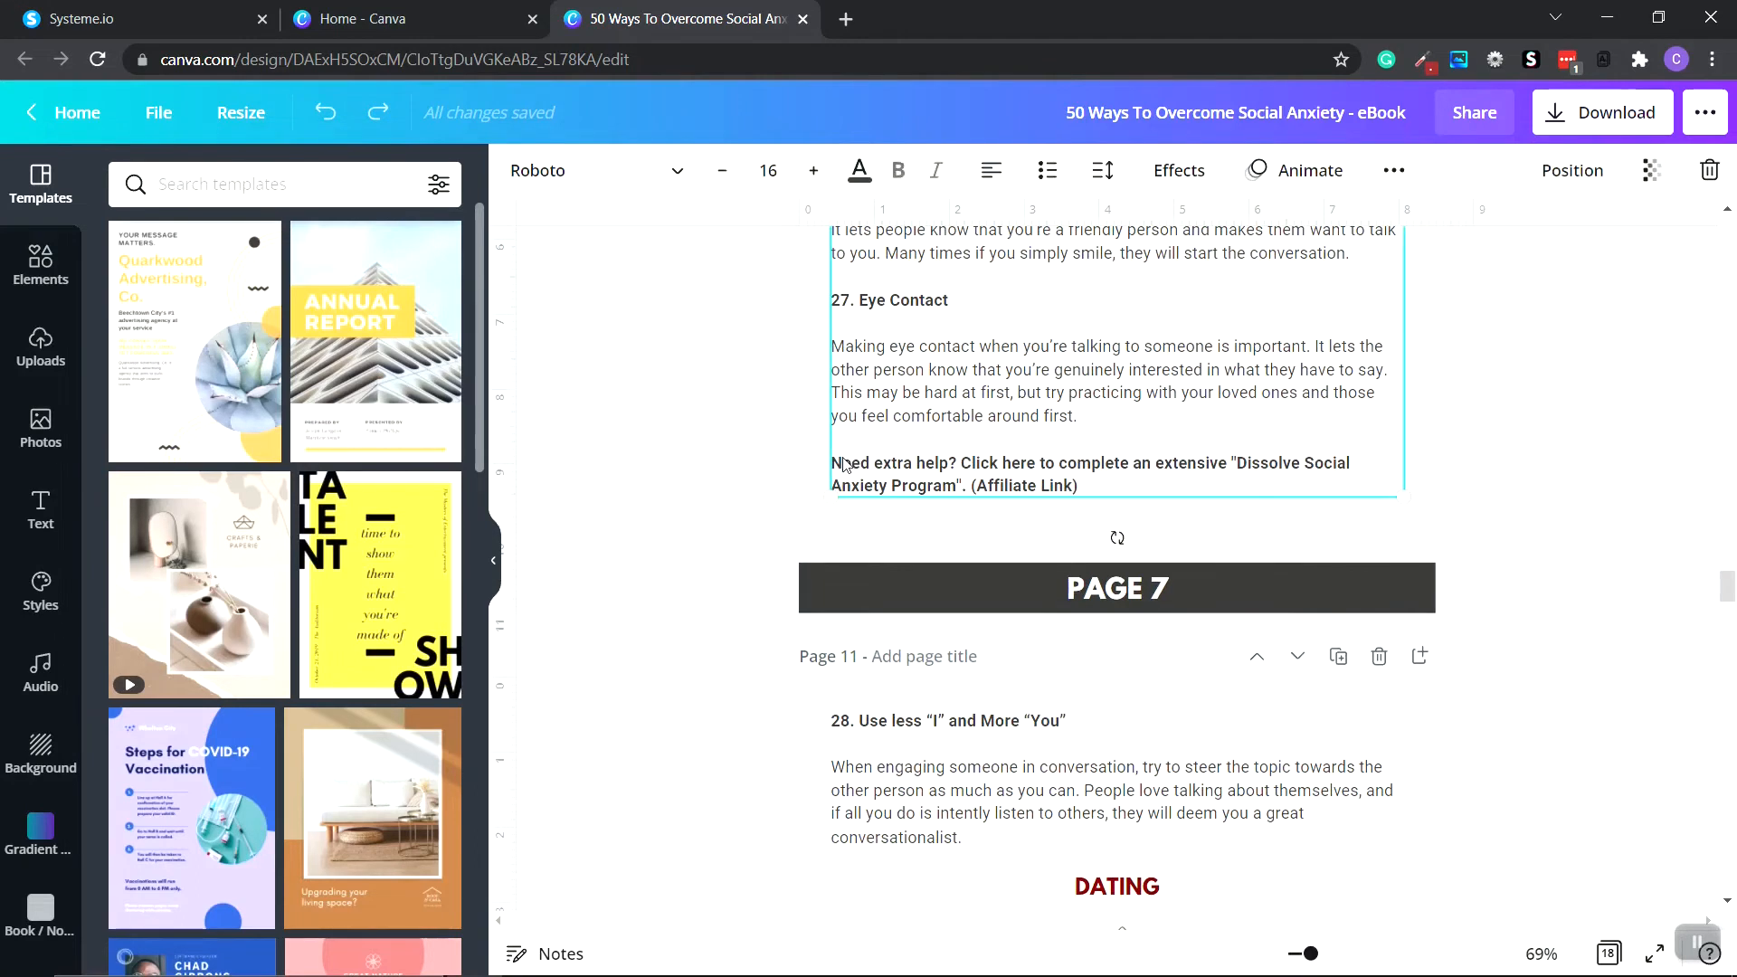
scroll(832, 507, up, 2)
drag(833, 621, 983, 640)
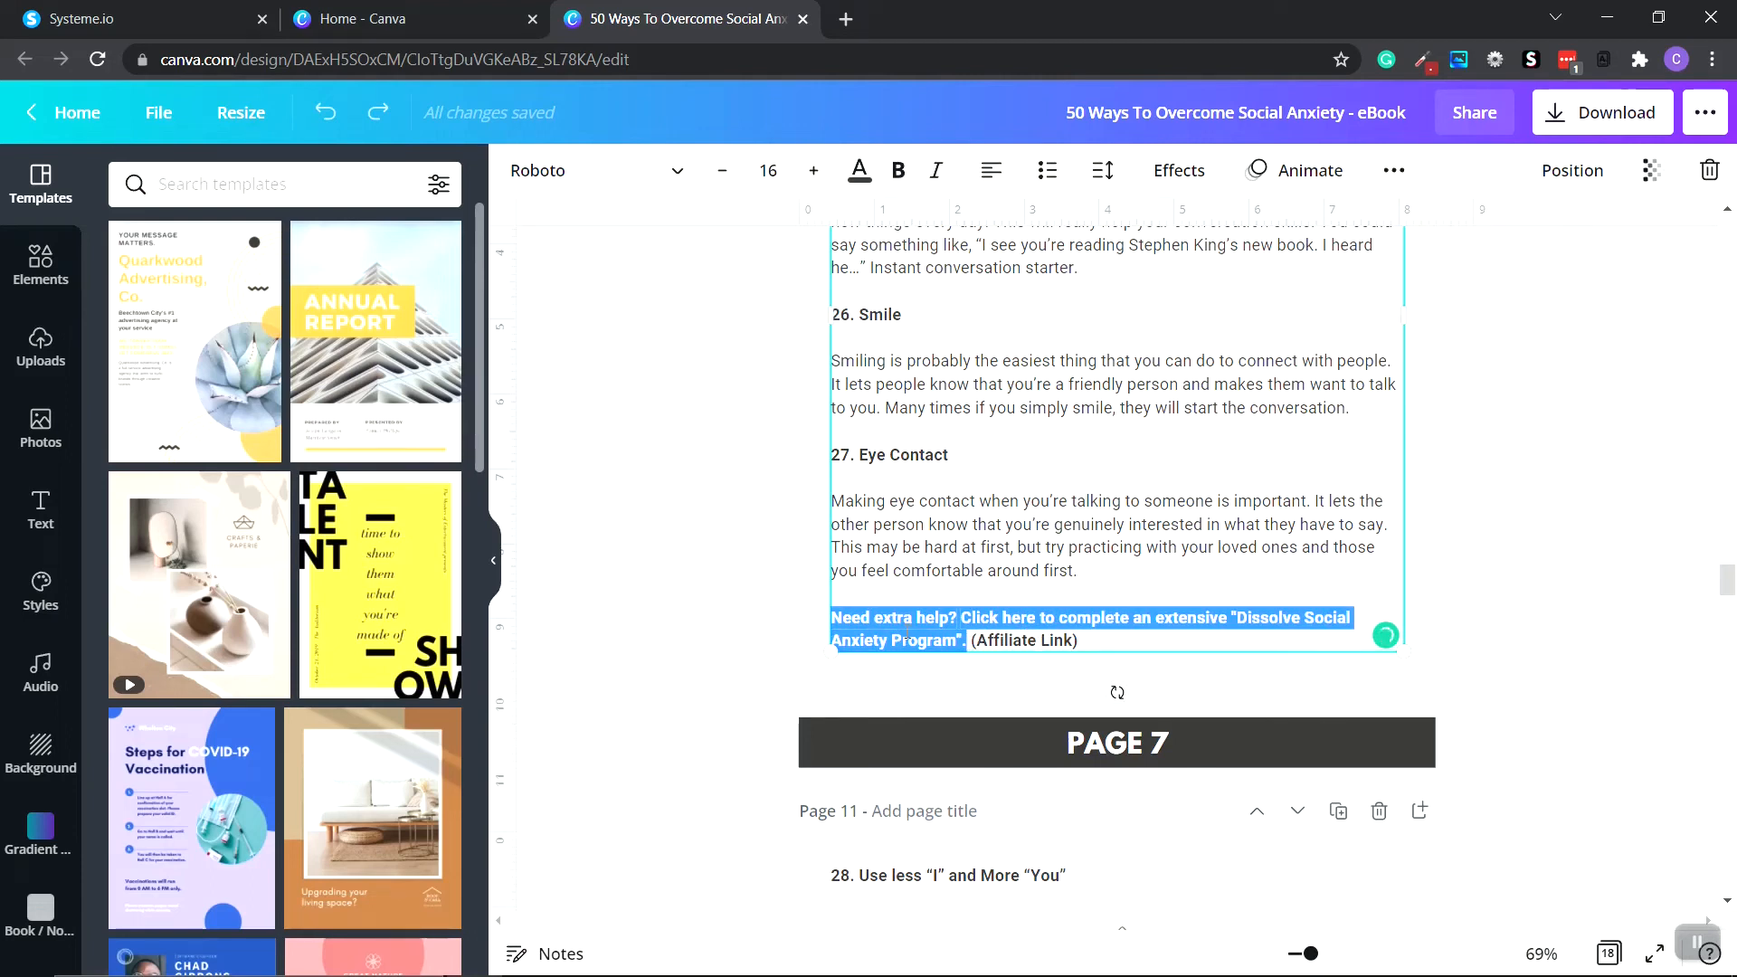
click(1396, 174)
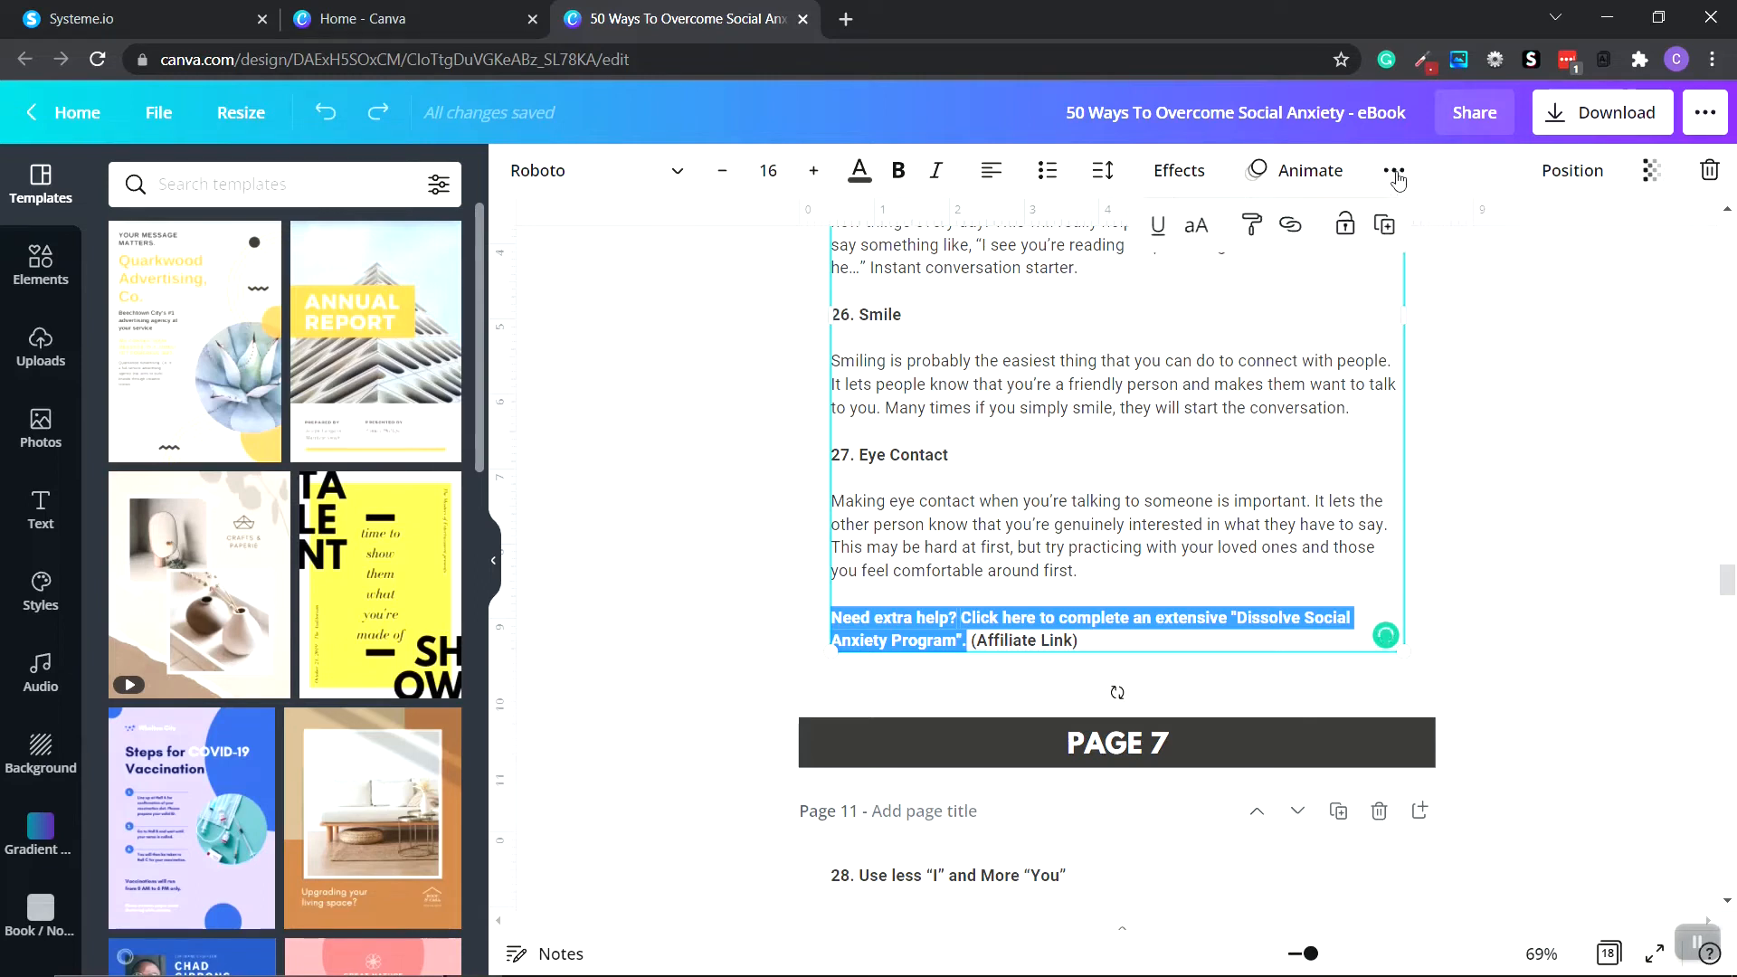
click(1291, 228)
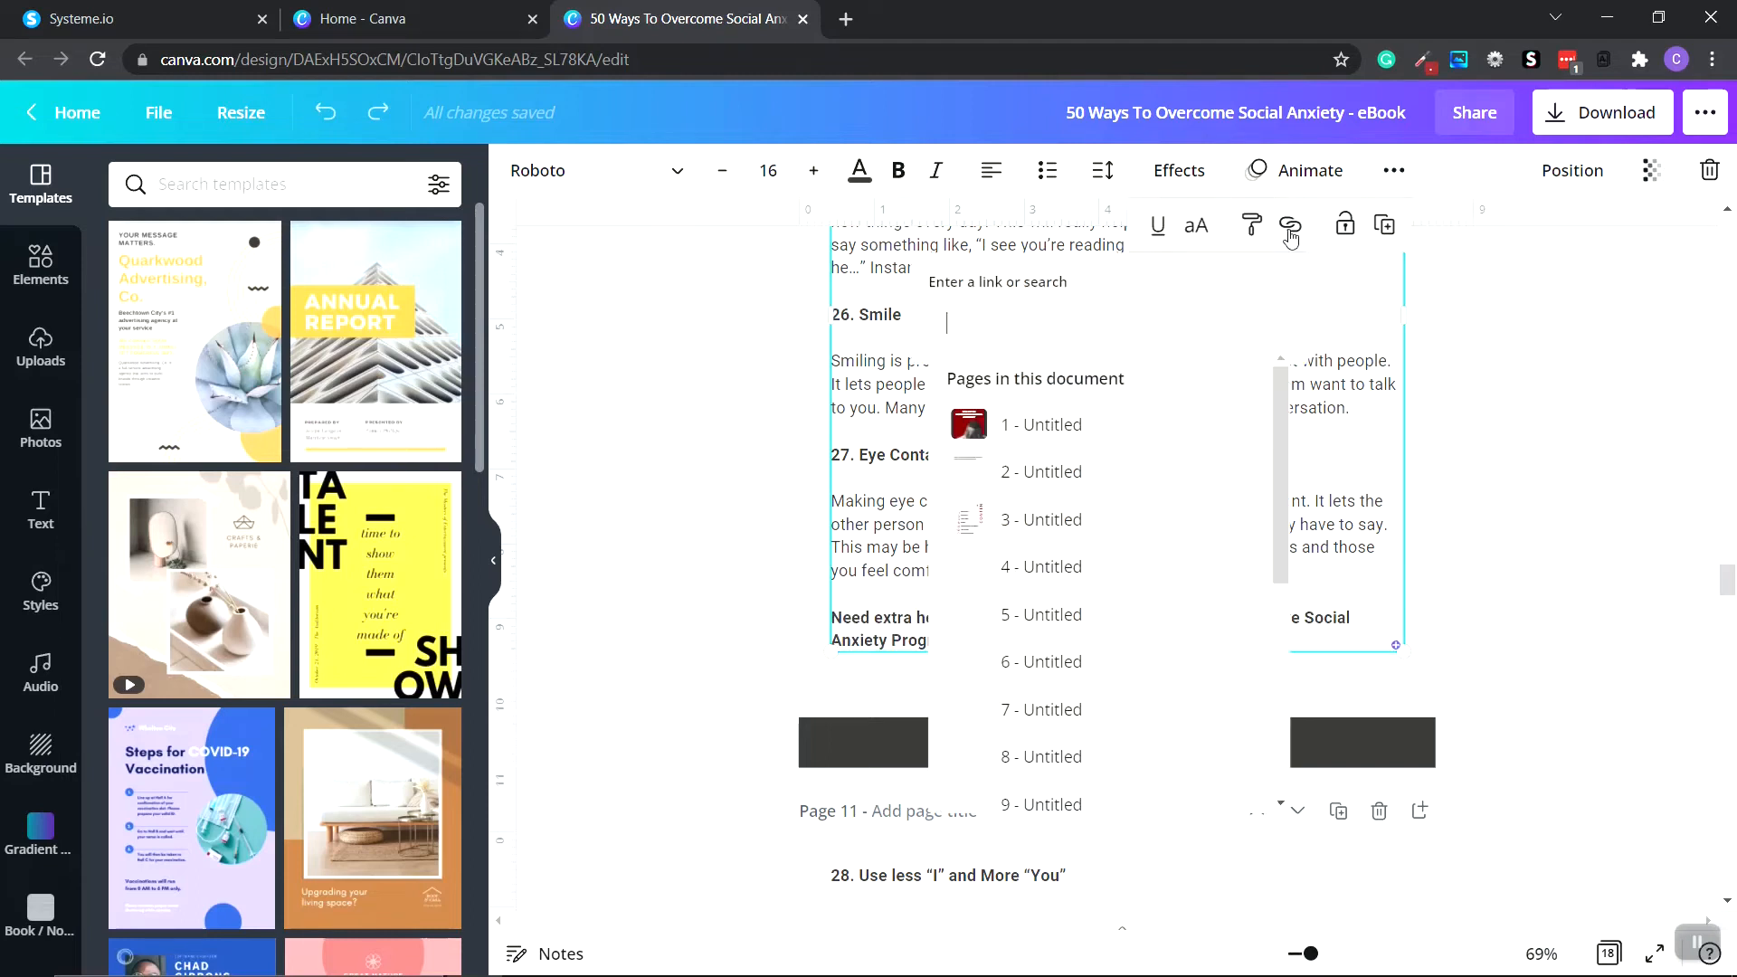
right_click(993, 330)
click(1040, 493)
click(1208, 304)
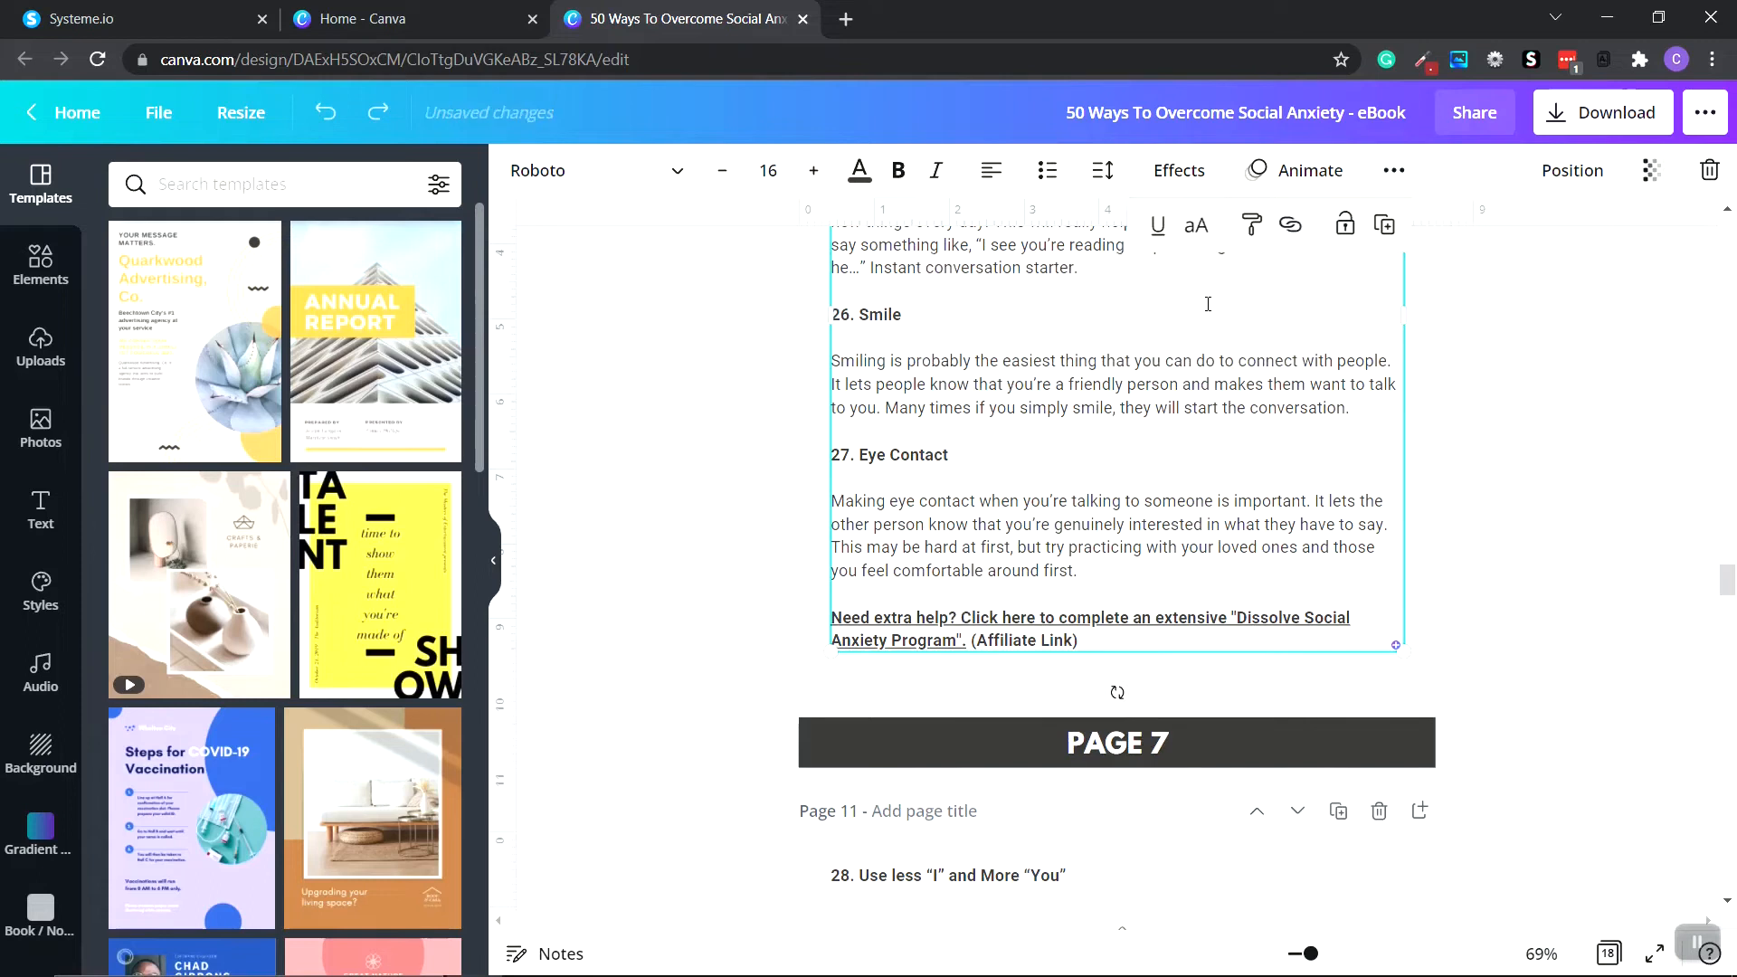
Step: Colour the linked "Need extra help?" sentence below the Eye Contact tip with the document's dark red
drag(973, 642, 830, 619)
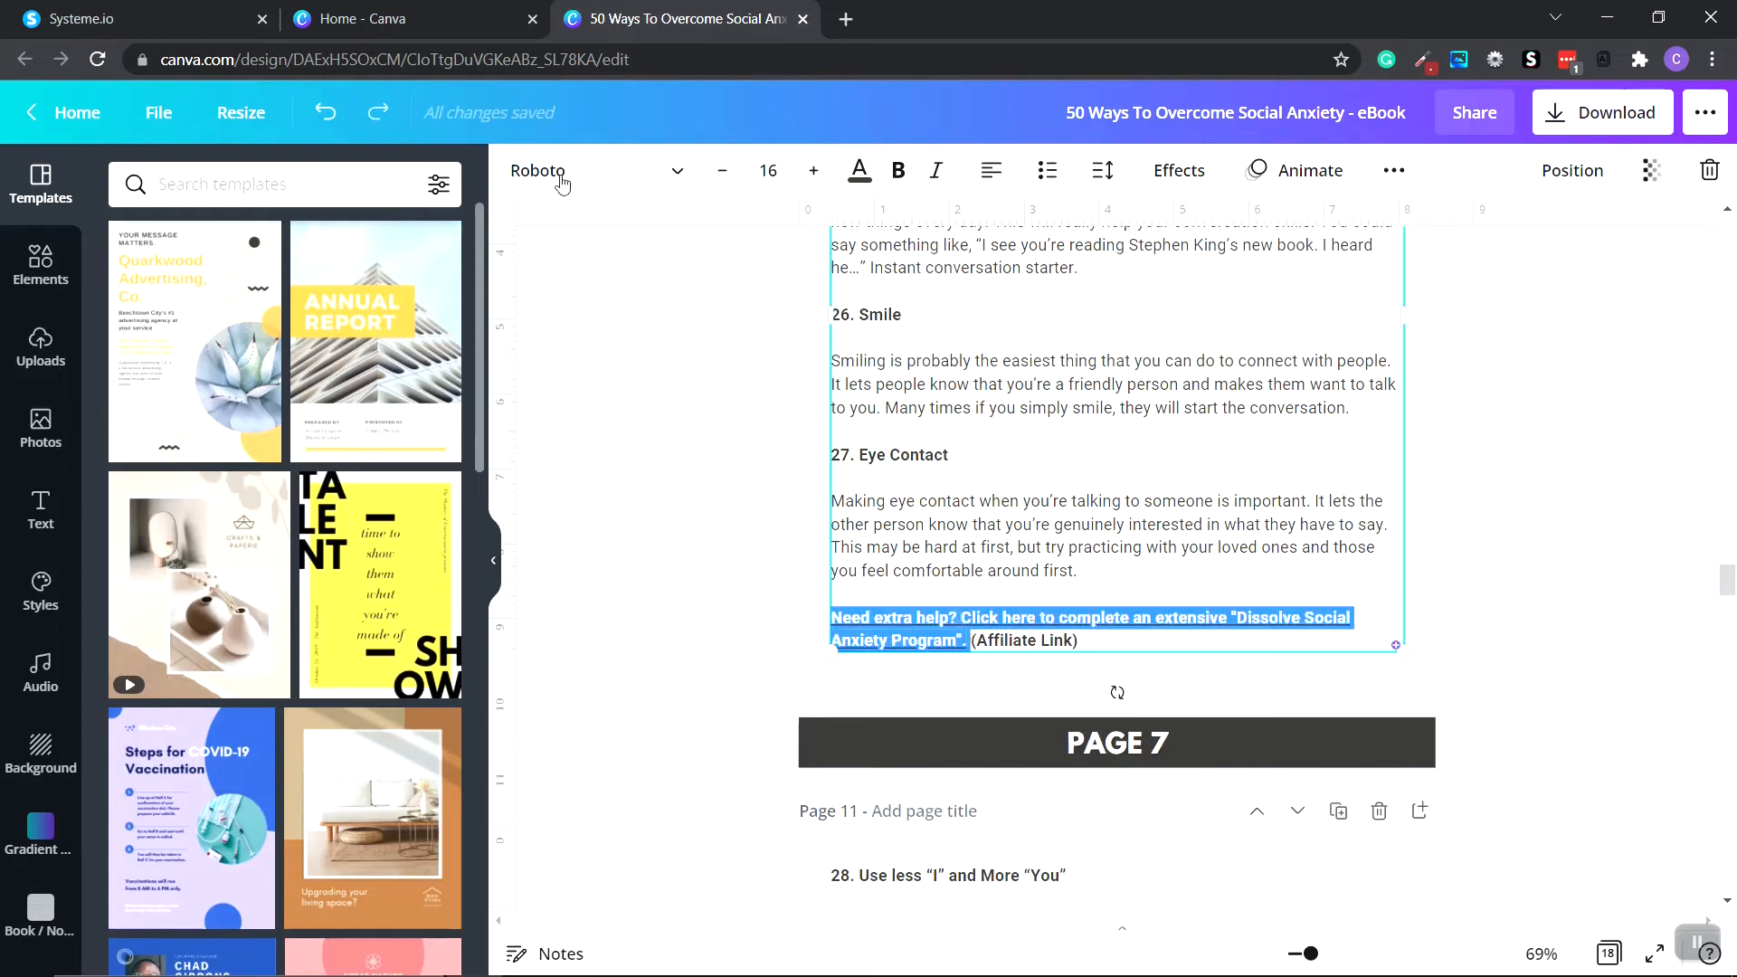
click(859, 172)
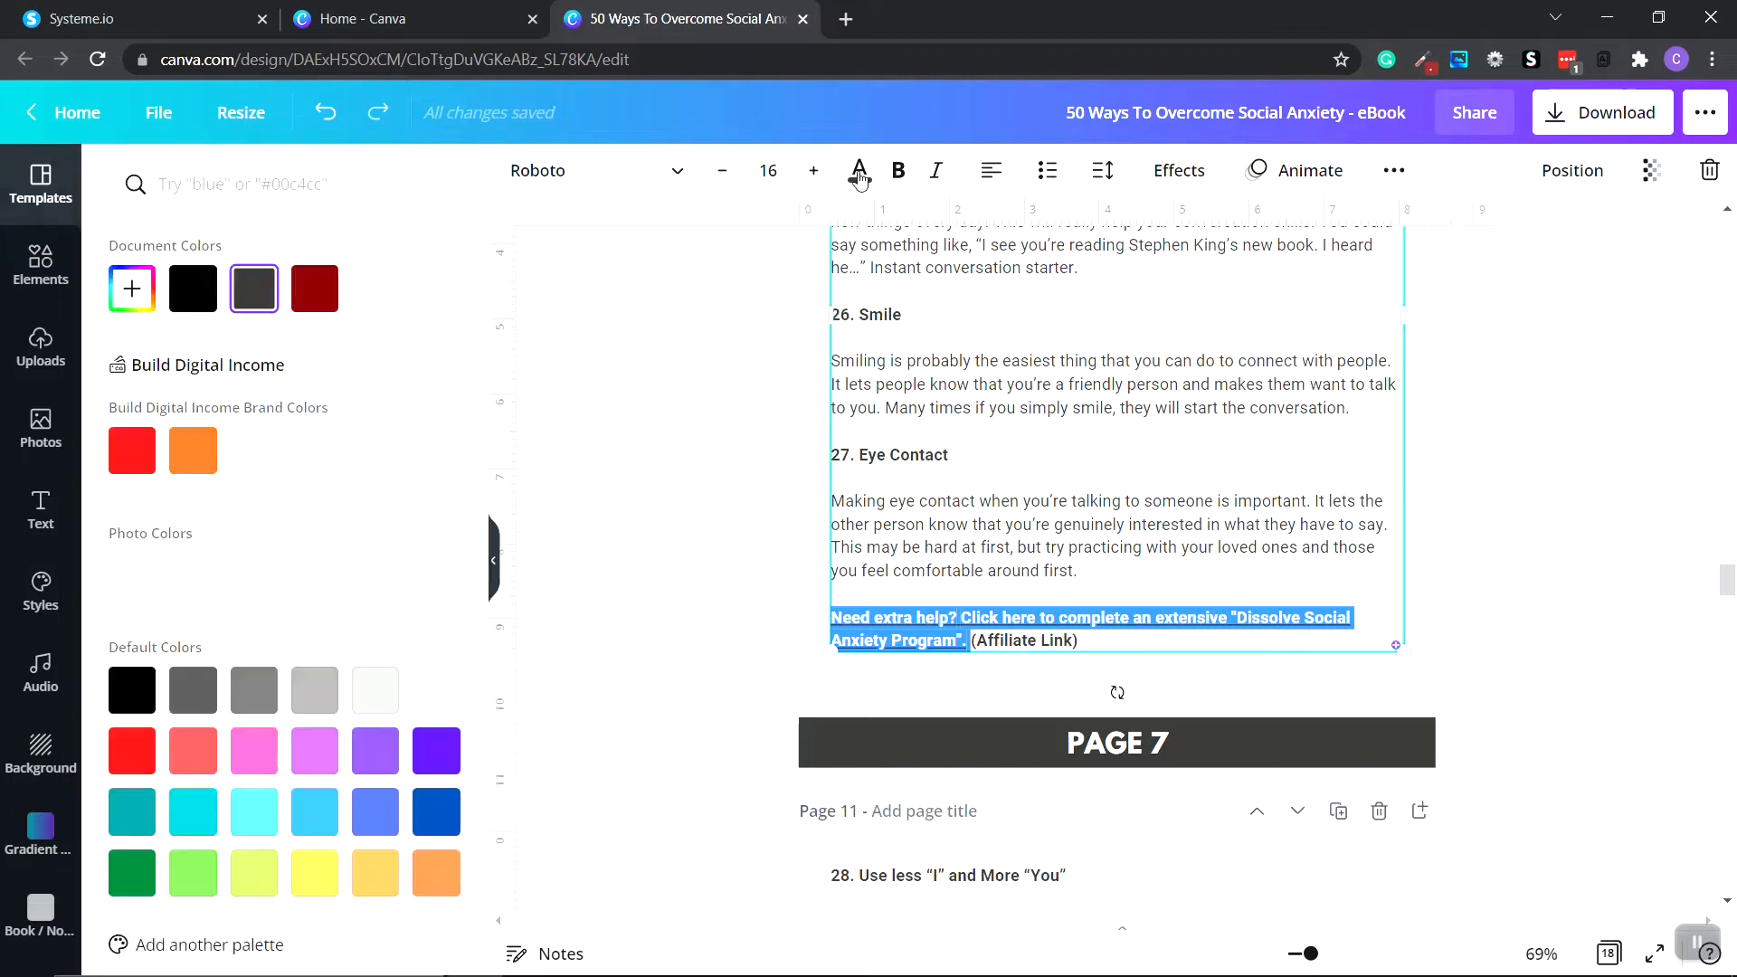
click(312, 290)
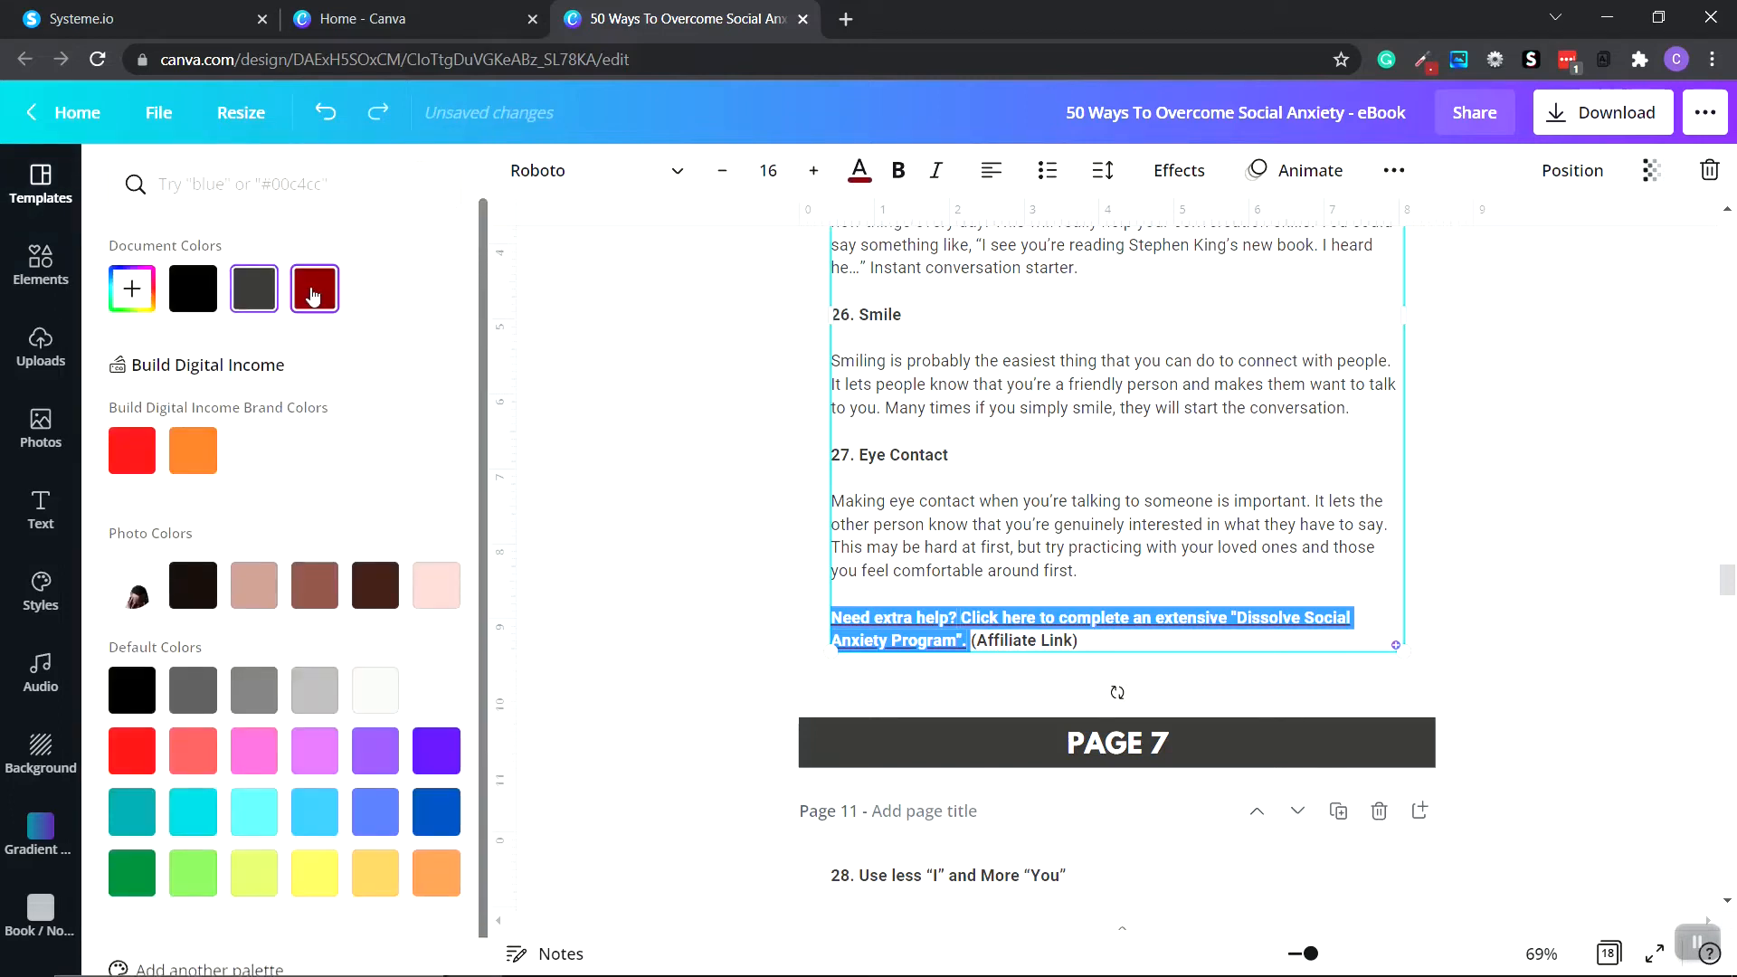
click(1154, 643)
Step: Link the "Need extra help?" sentence below tip 35, Hypnosis, on page 13 to the copied HopLink
scroll(1153, 642, down, 1)
scroll(1153, 642, down, 13)
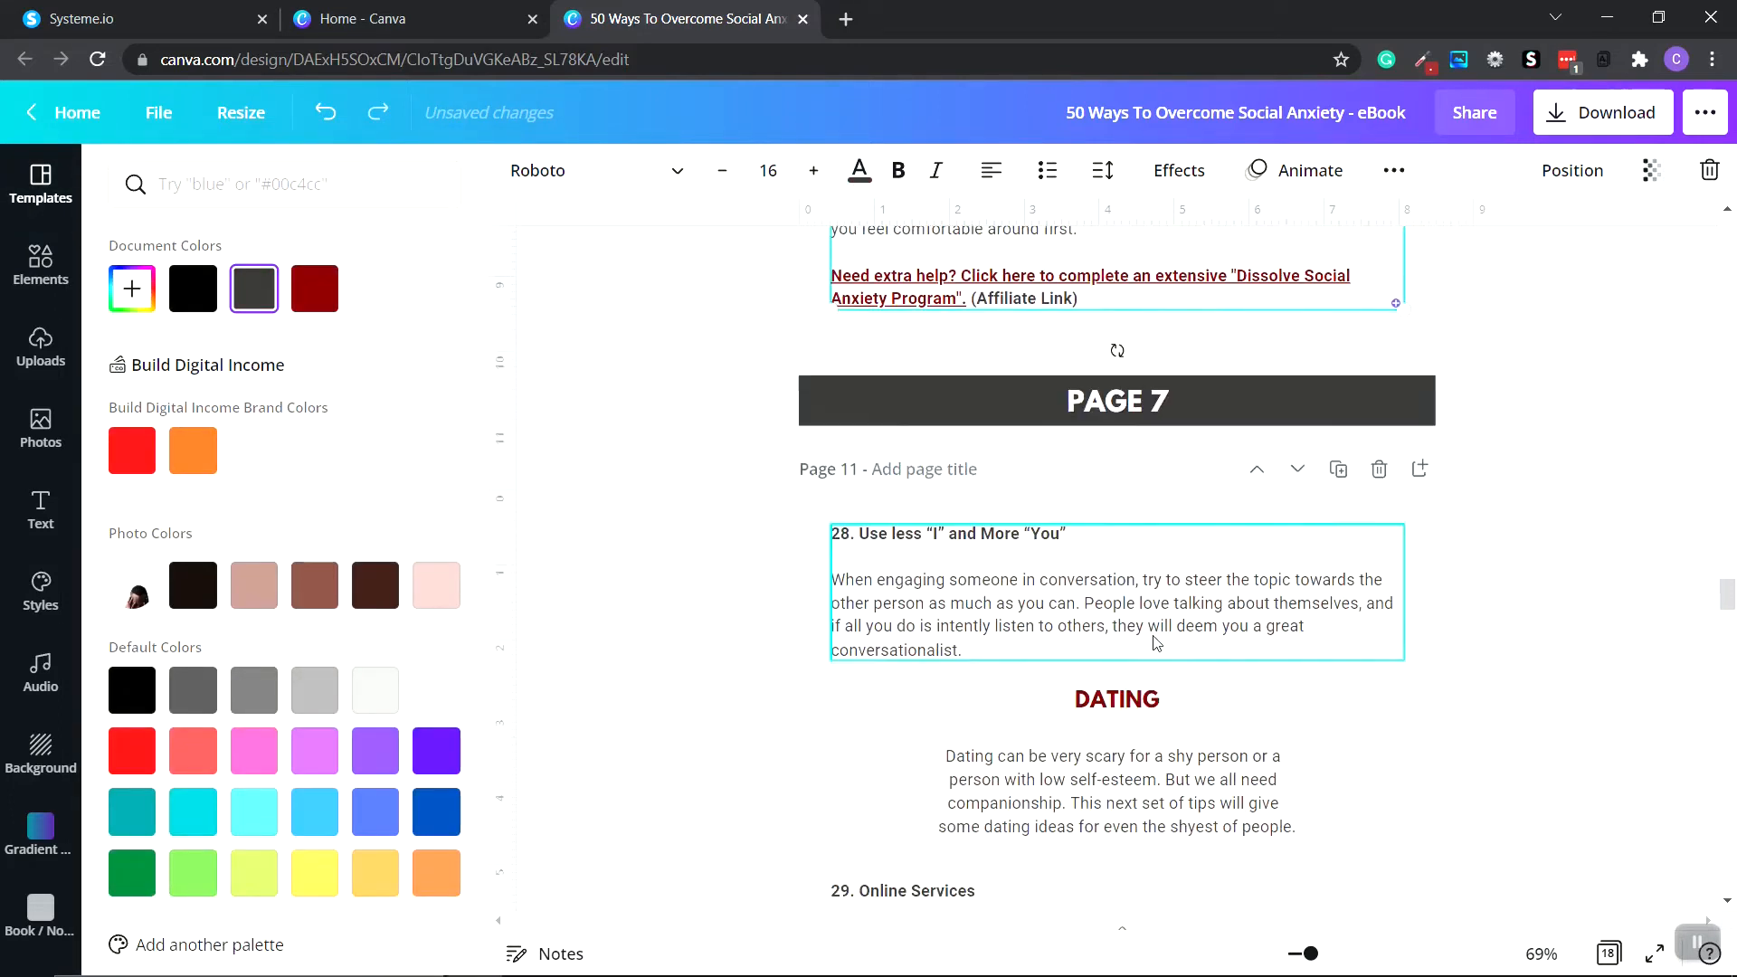
scroll(1153, 642, down, 11)
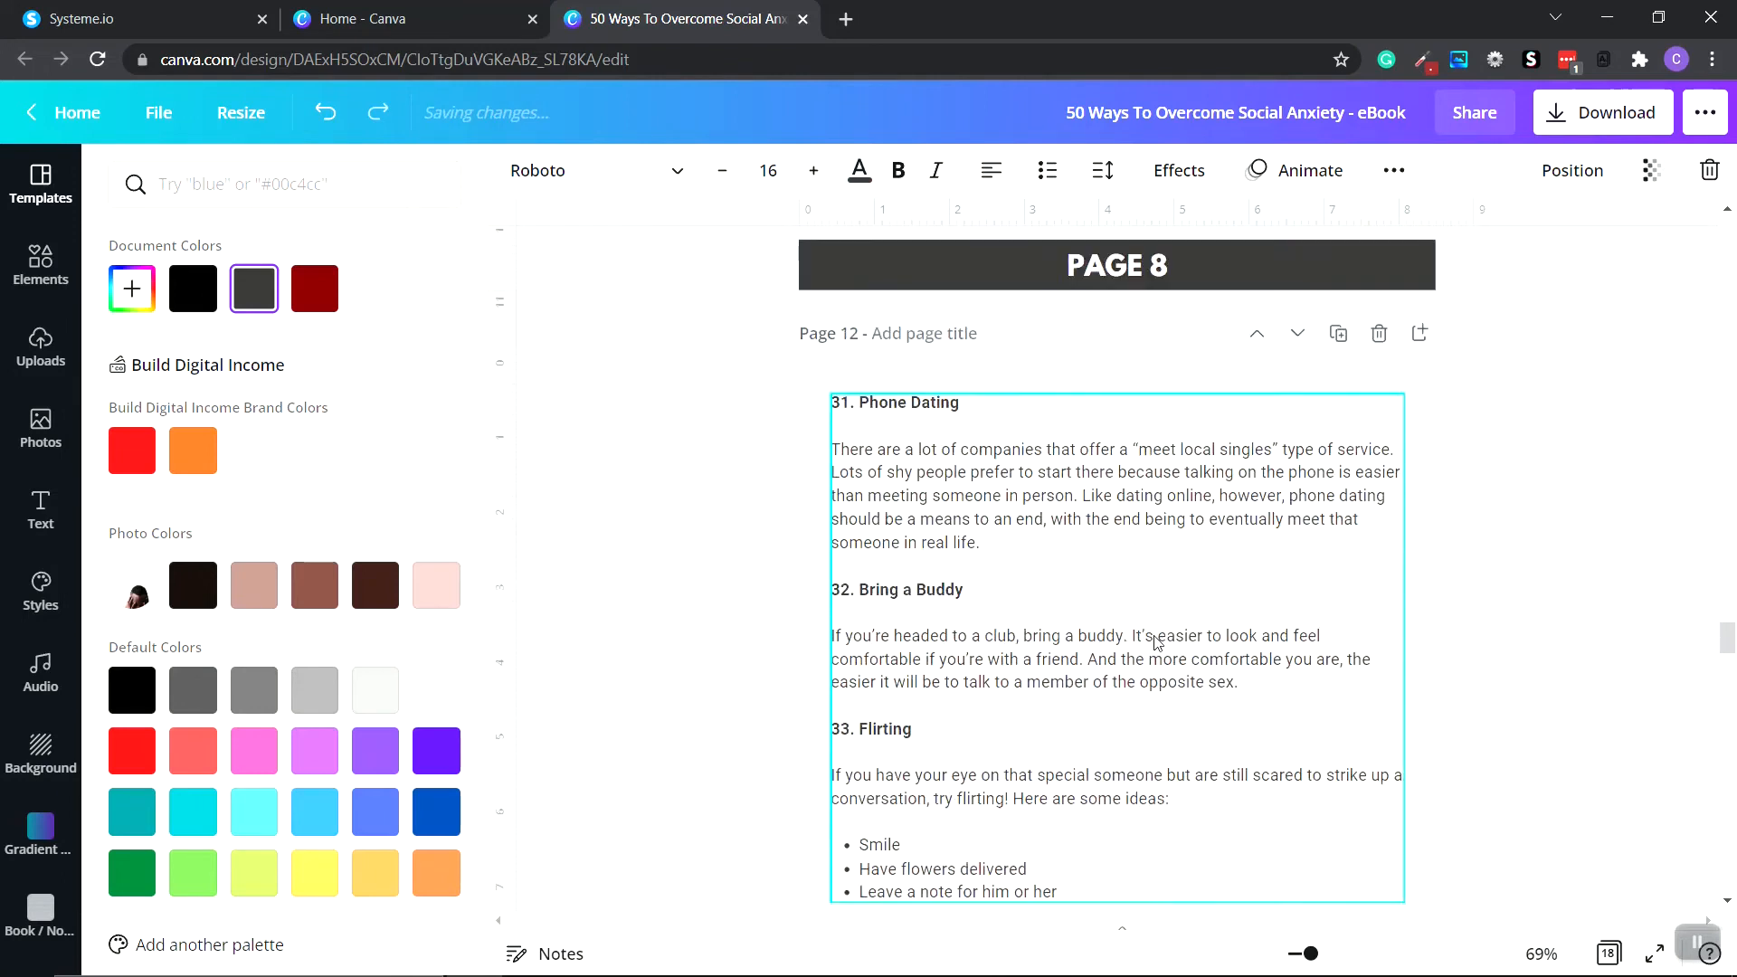
scroll(1154, 642, down, 5)
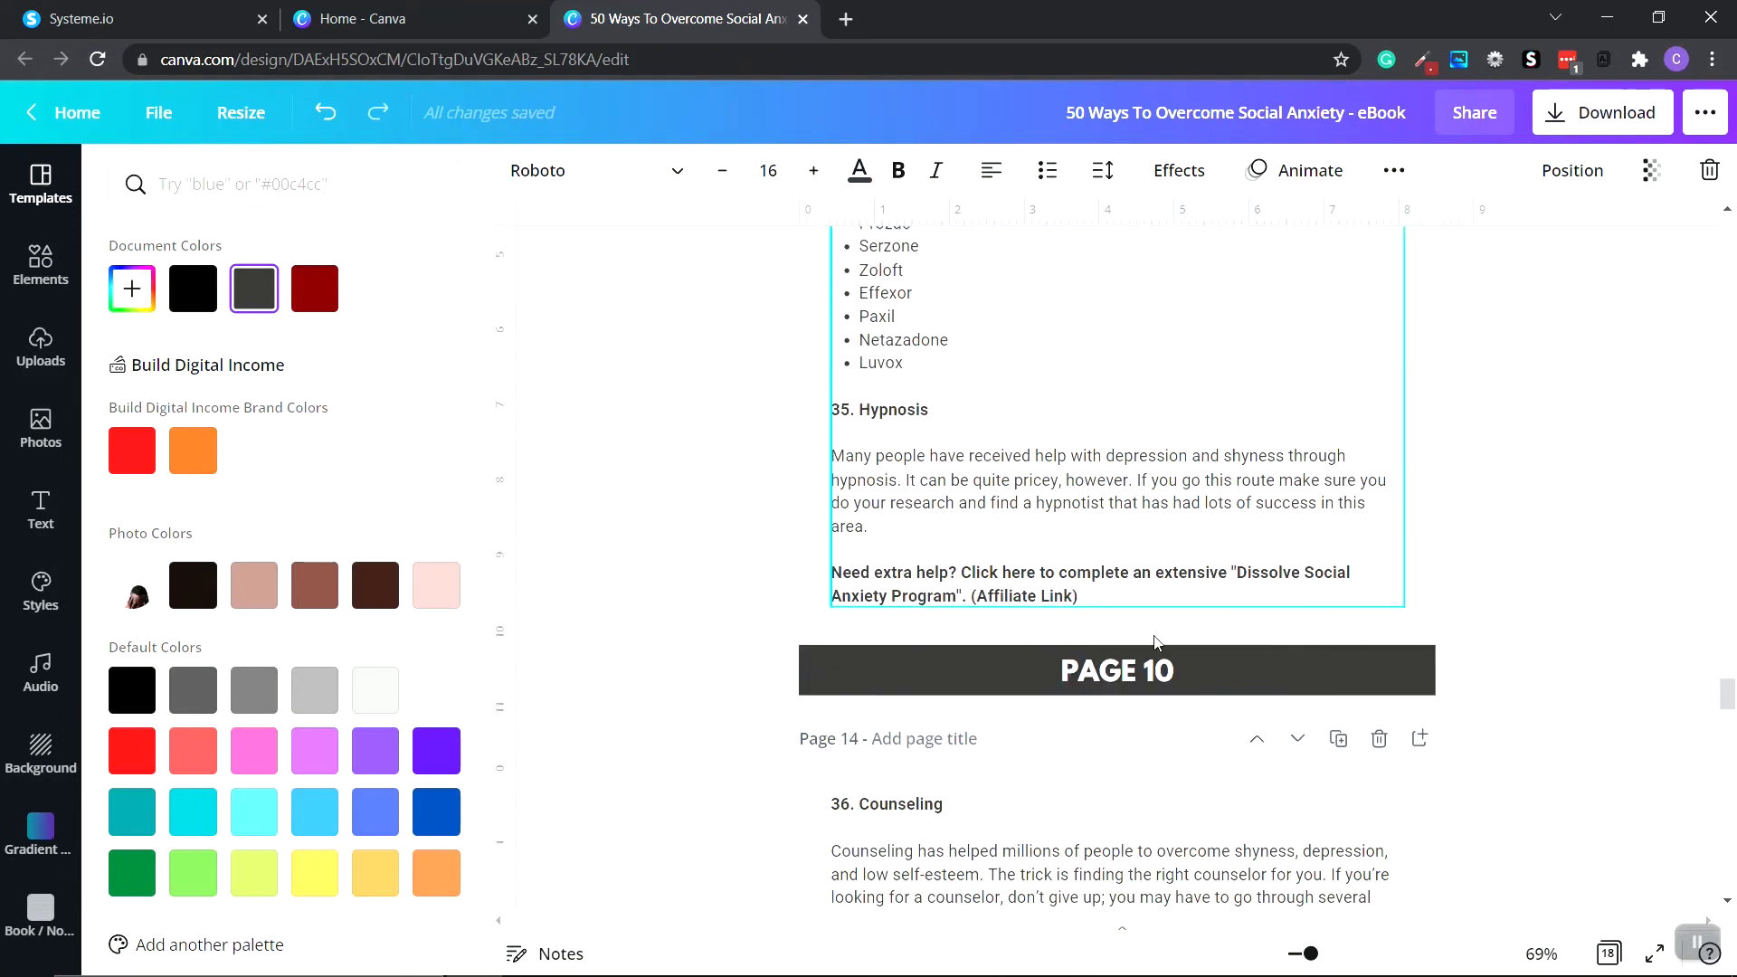
click(916, 582)
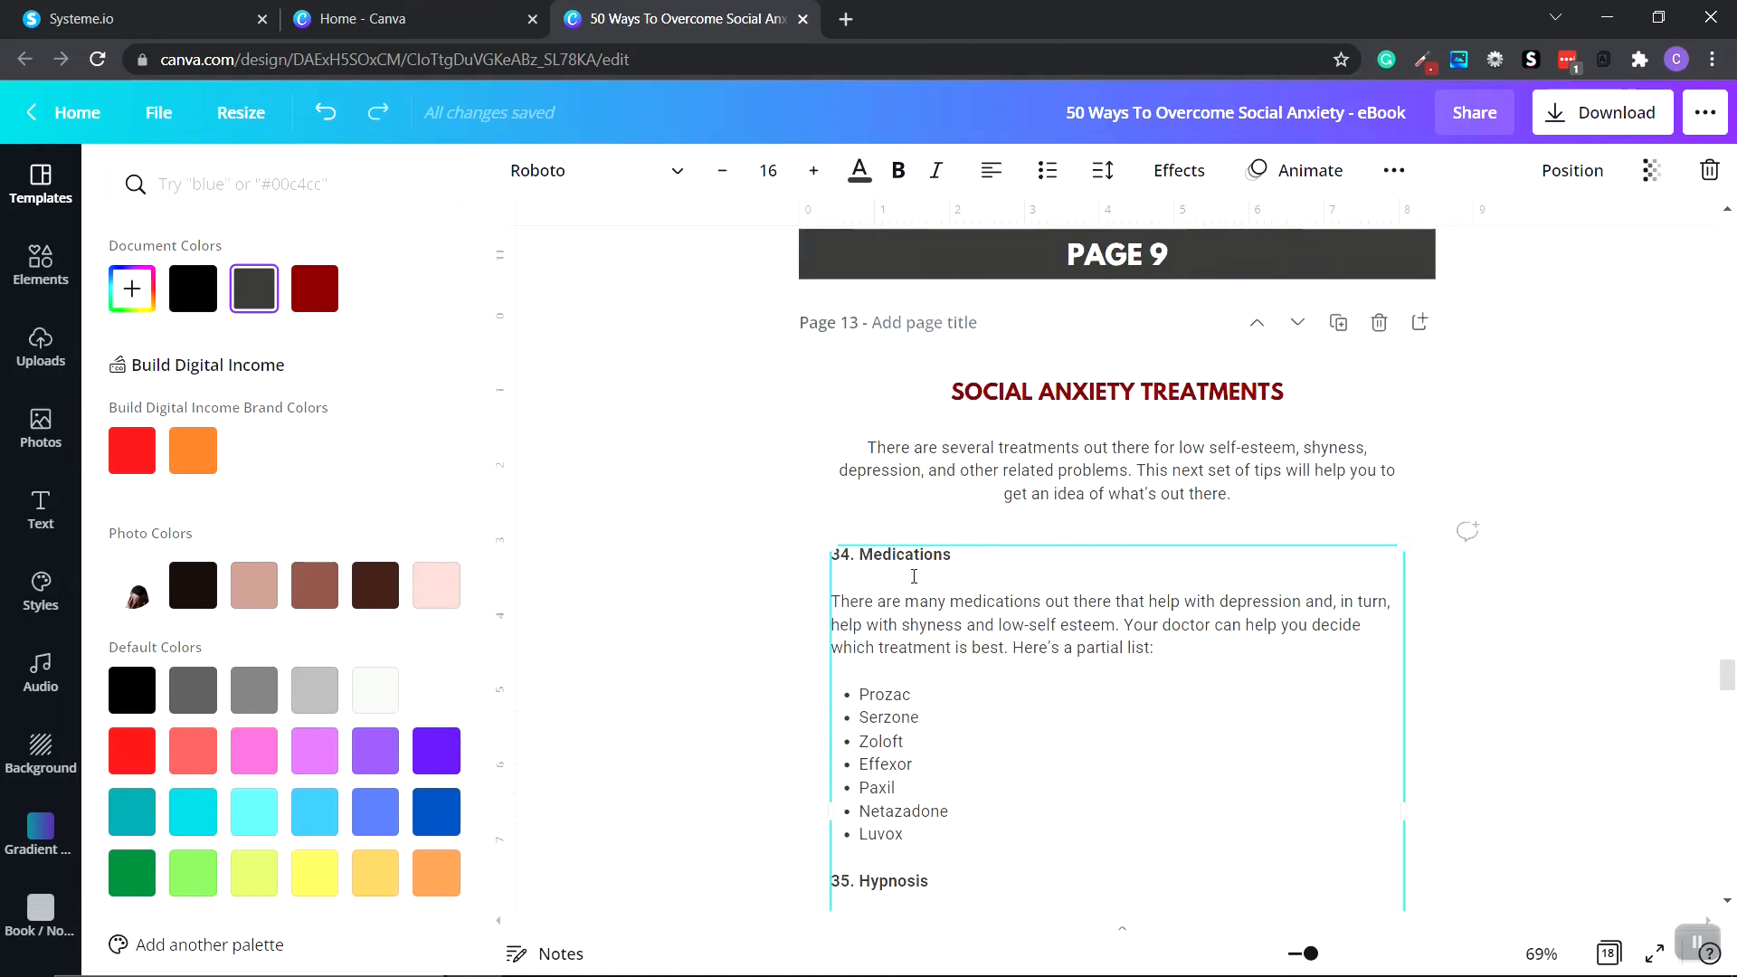
drag(838, 591, 968, 614)
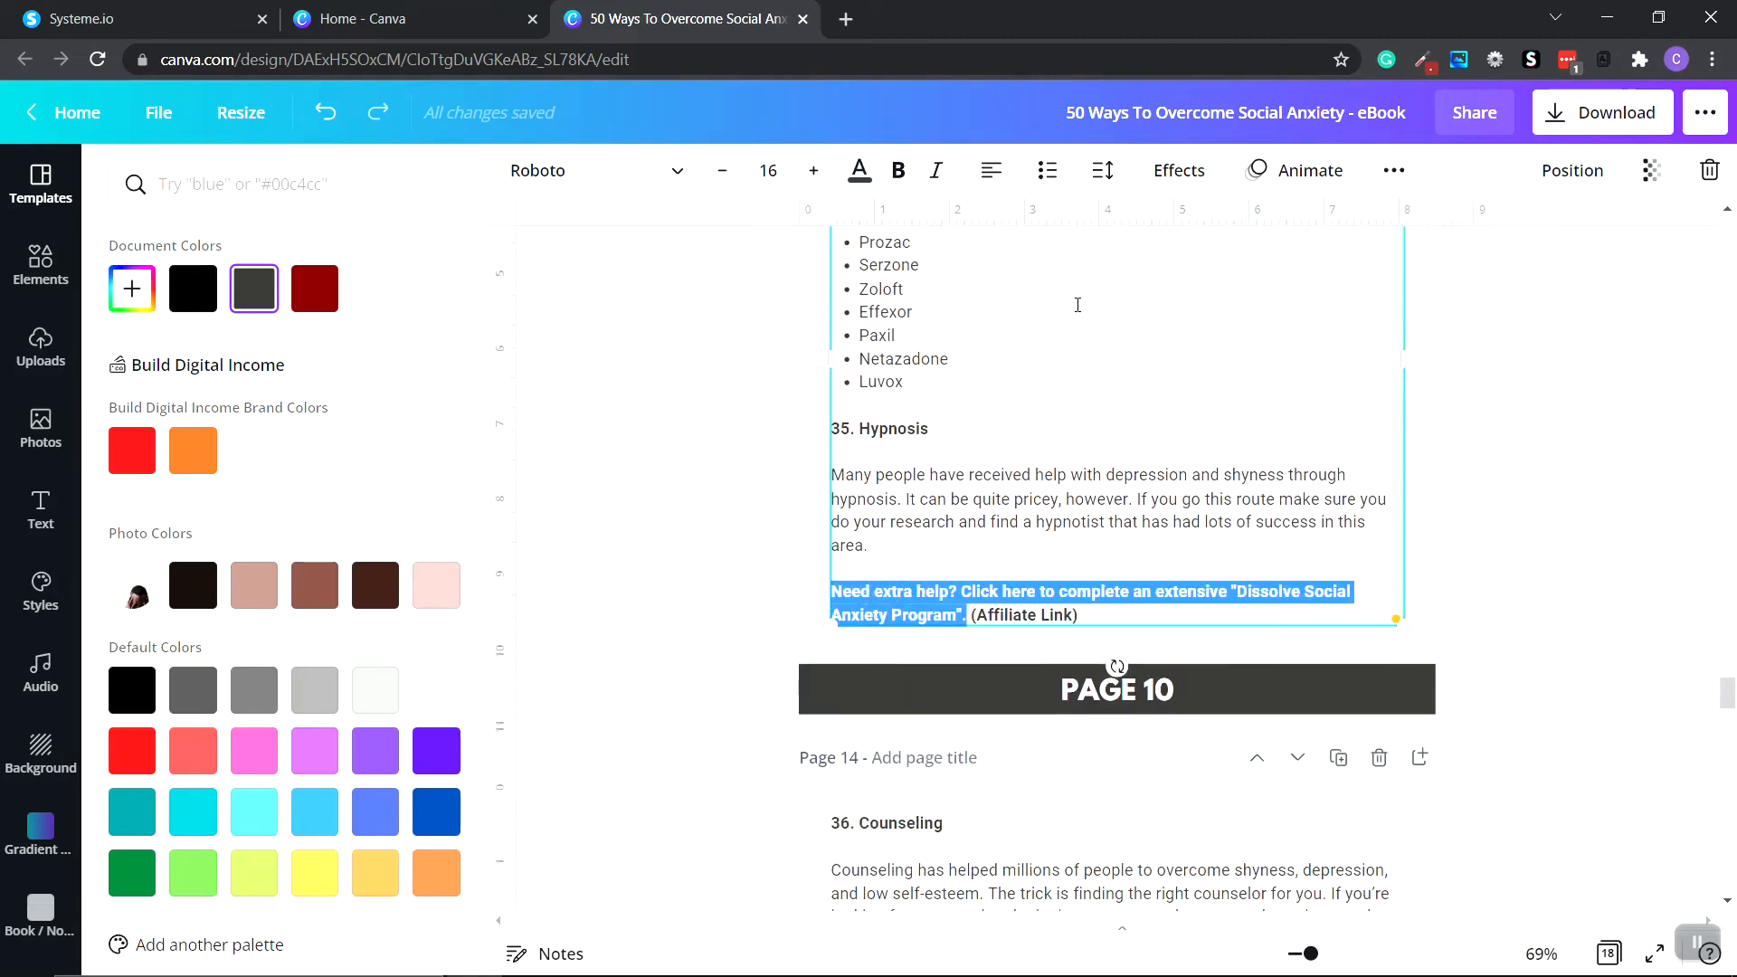
click(1394, 171)
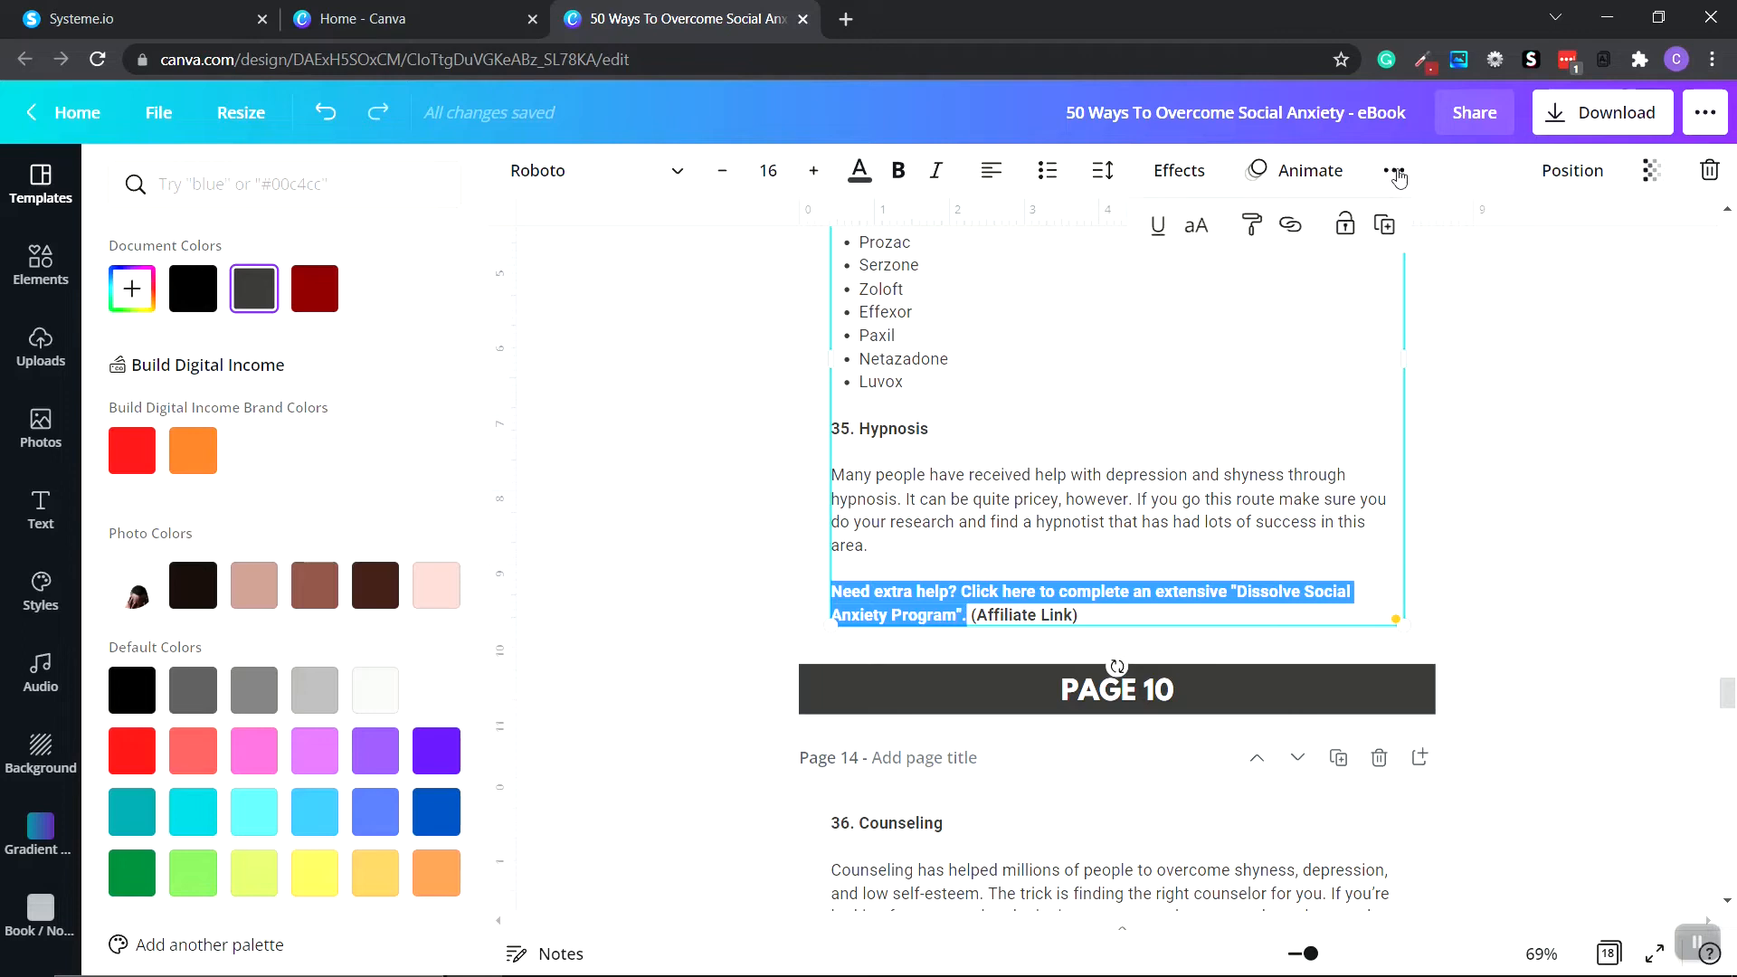
click(1291, 224)
right_click(1013, 323)
click(1070, 497)
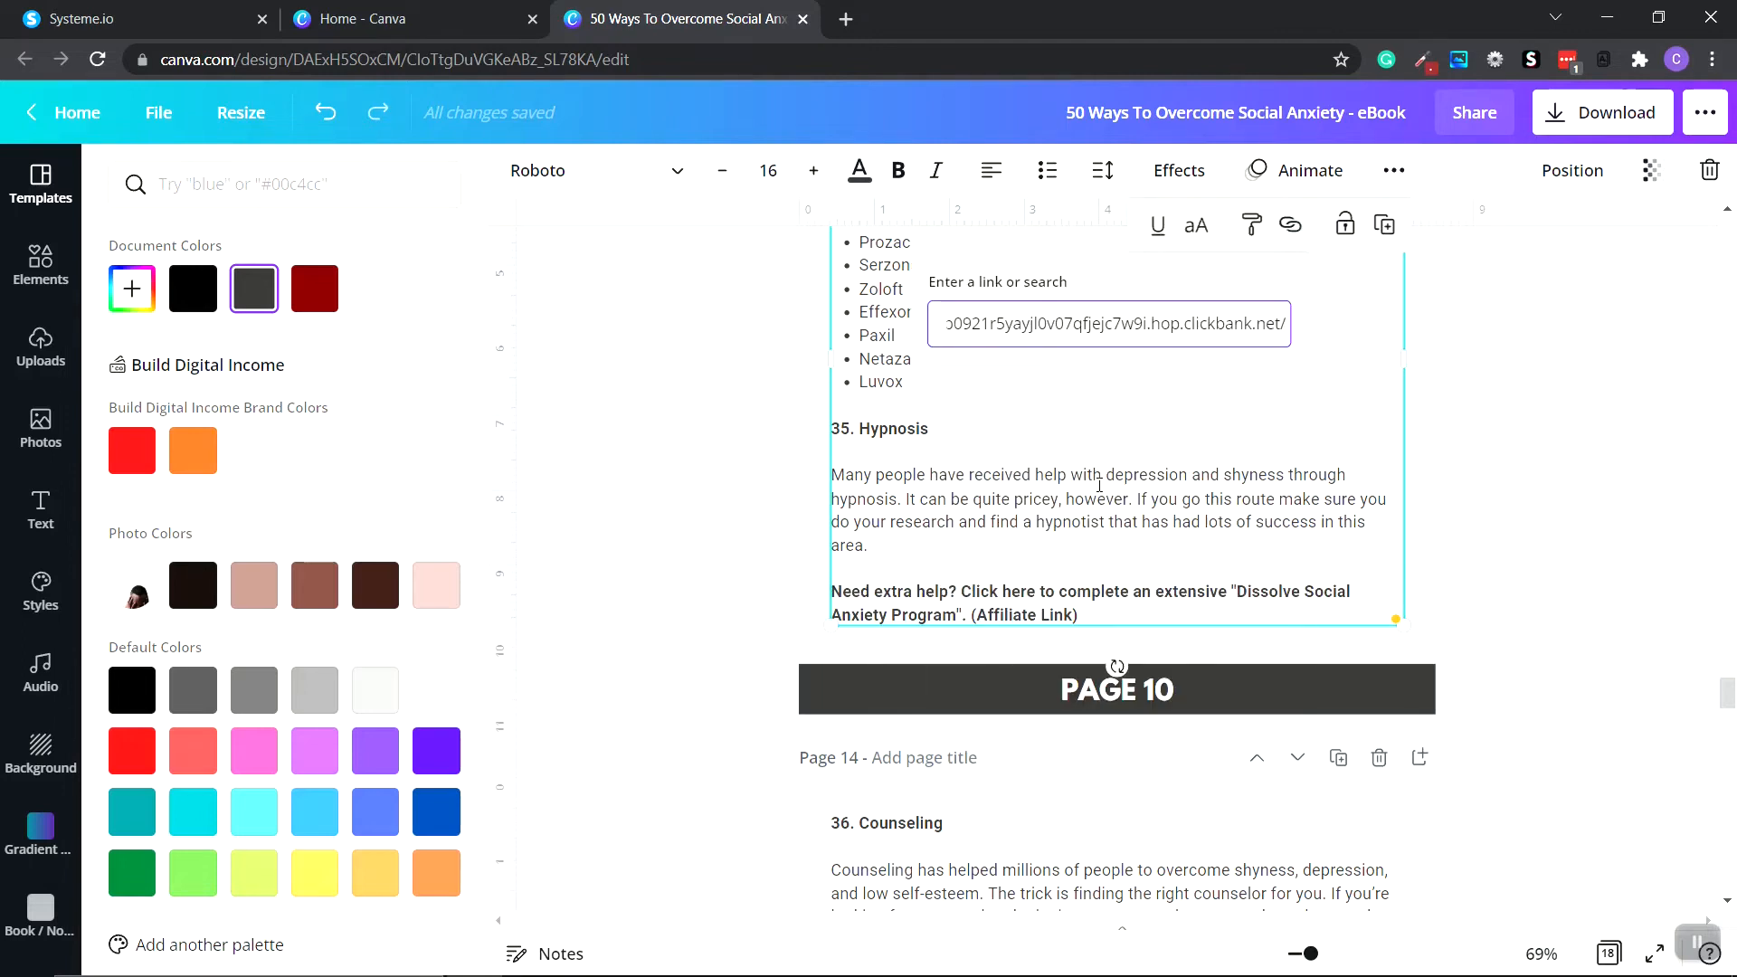
key(Return)
Step: Colour the linked "Need extra help?" sentence below the Hypnosis tip with the document's dark red
drag(970, 616, 839, 591)
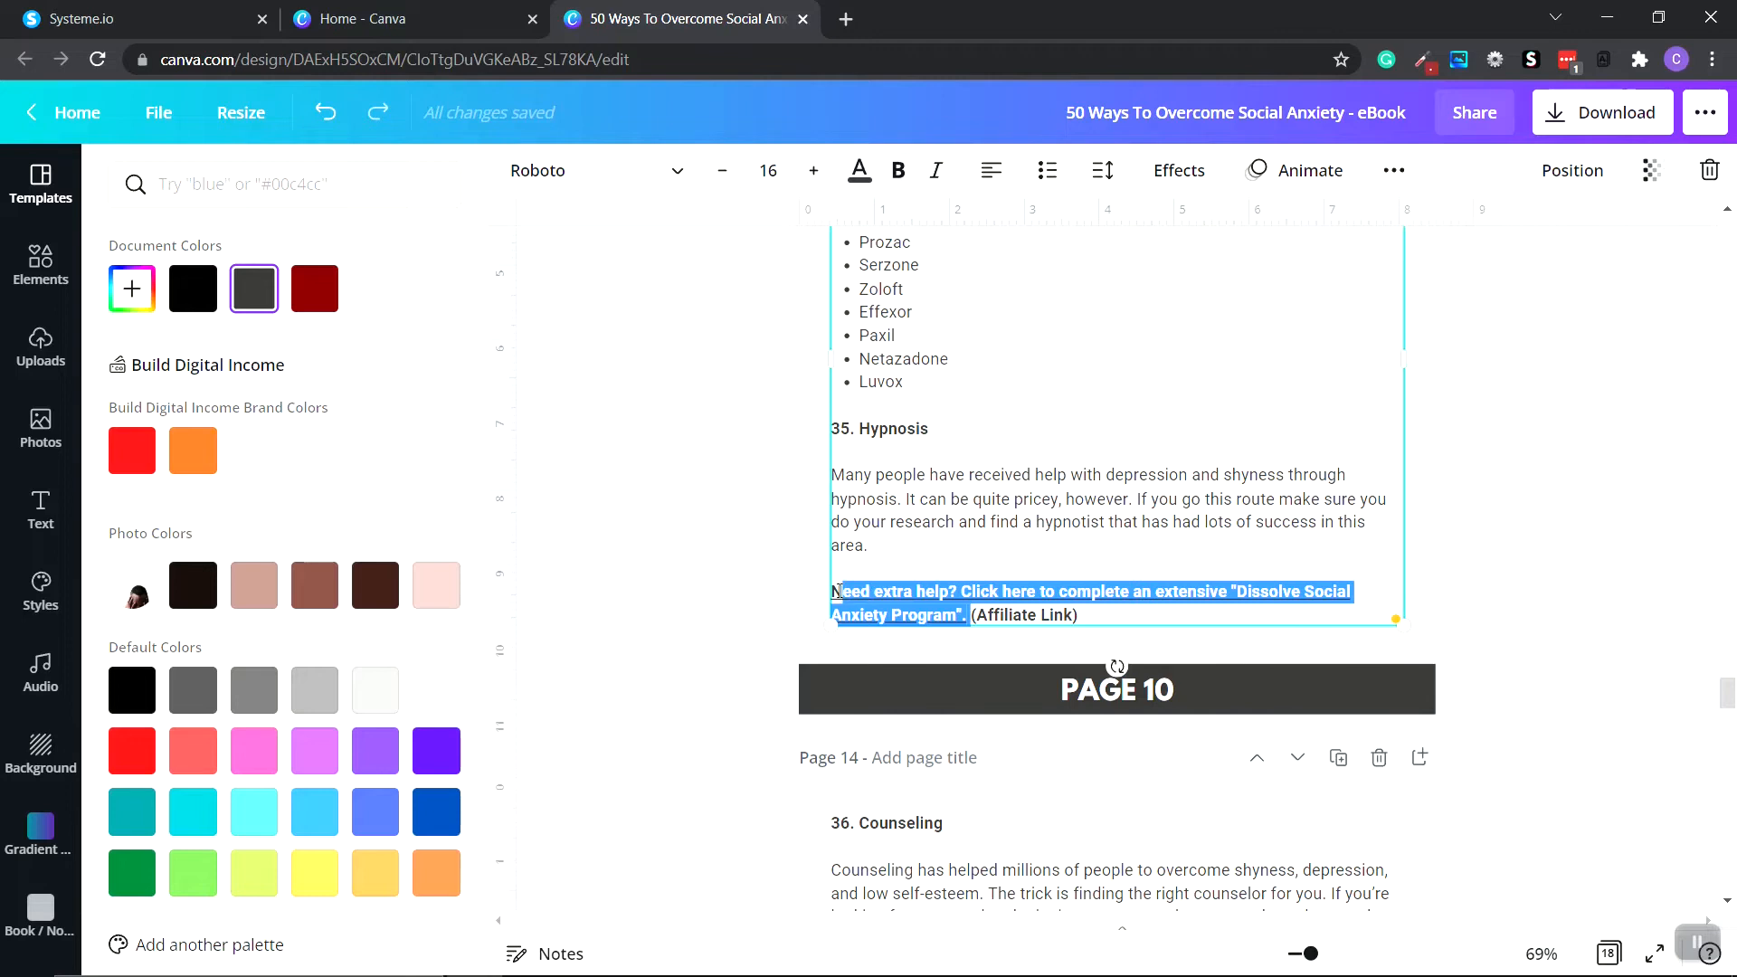
click(315, 288)
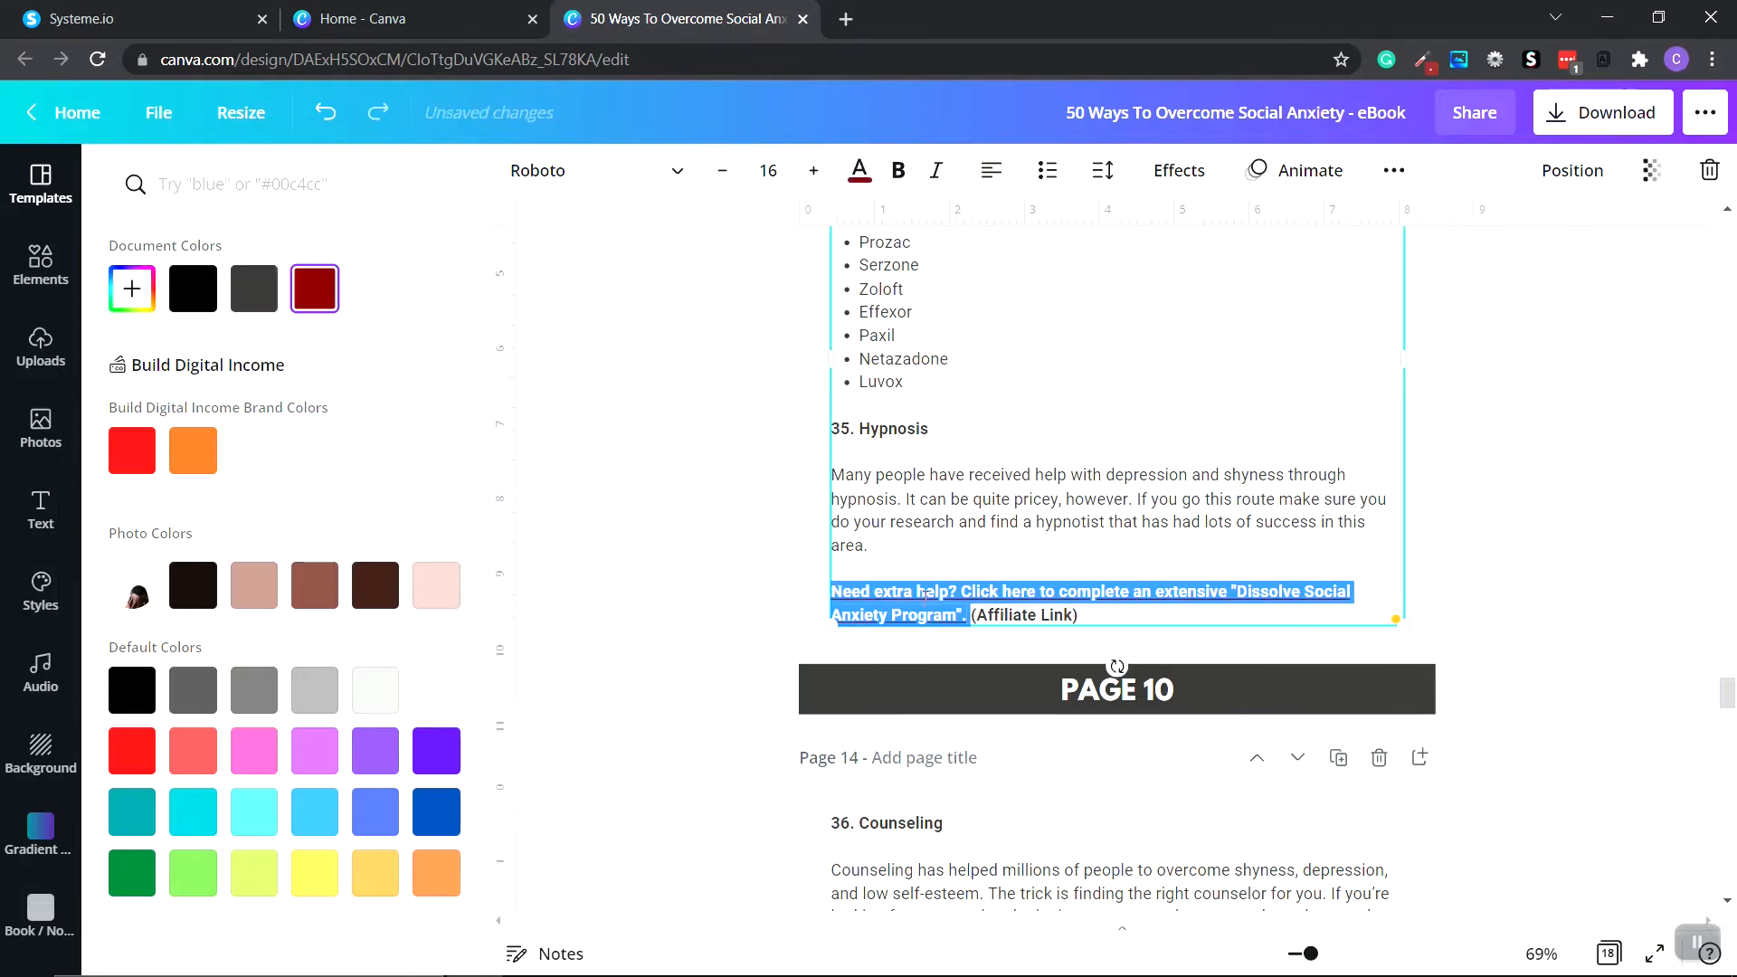
click(1095, 614)
Step: Link the Conclusion's bold sentence about completing The Dissolve Social Anxiety Program to the copied HopLink, leaving out "(Affiliate Link)"
scroll(1201, 584, down, 10)
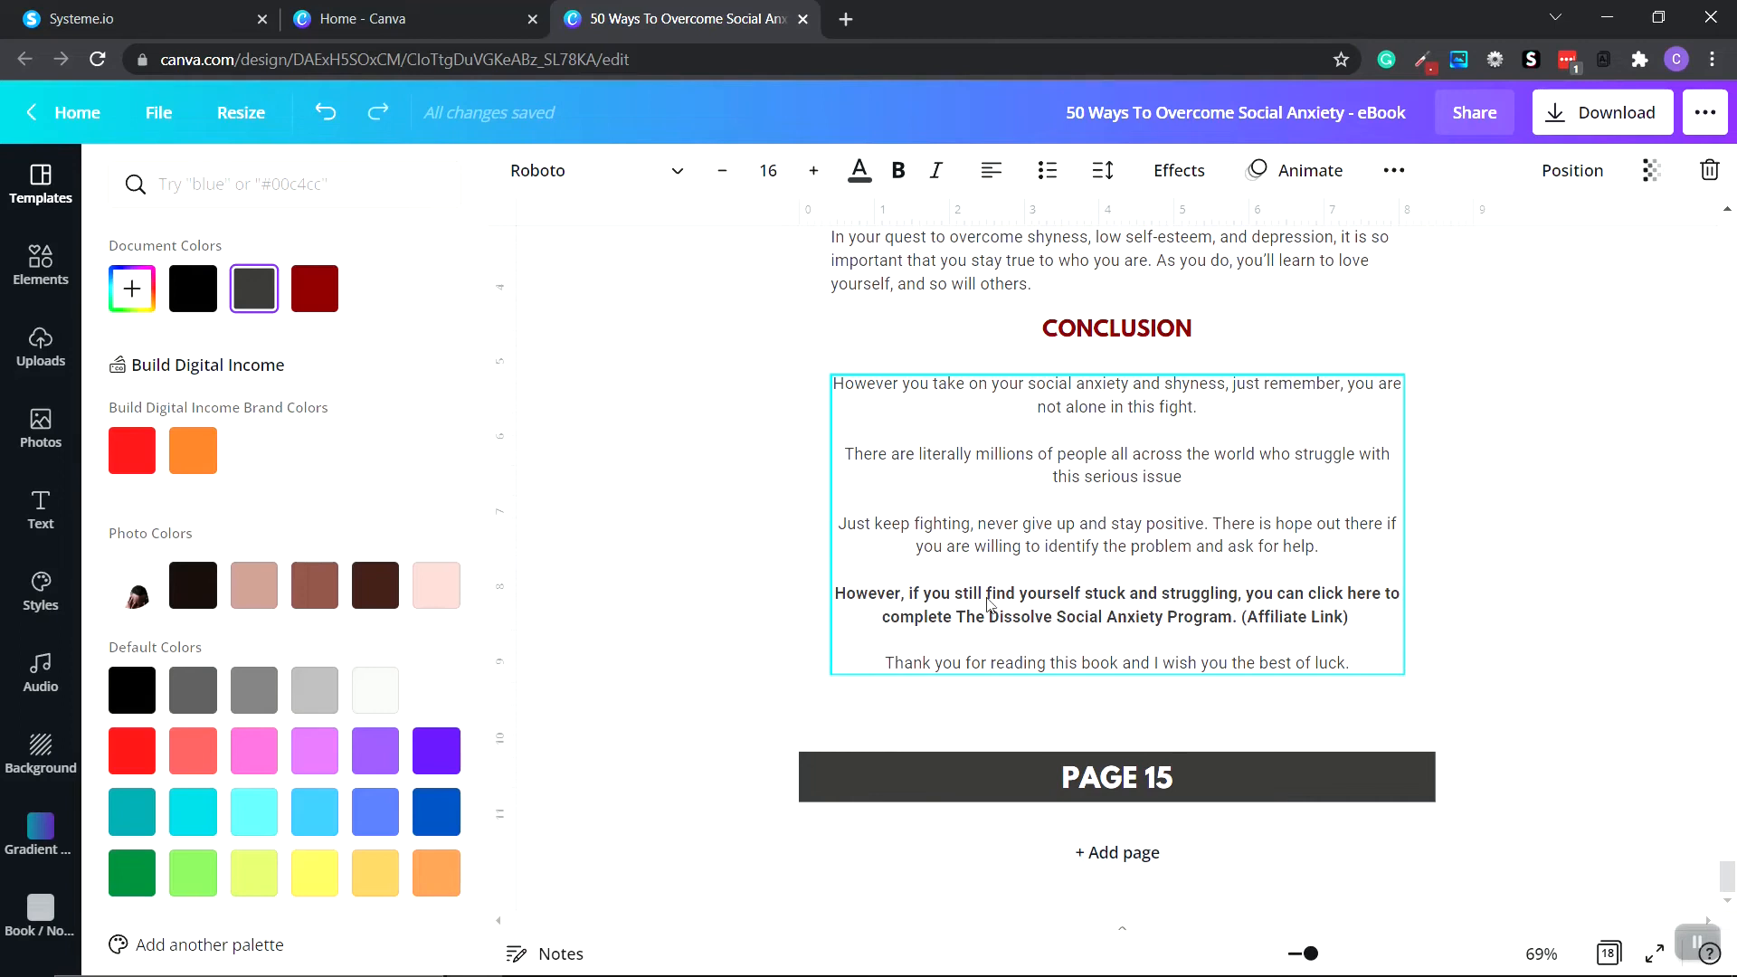
drag(834, 593, 1237, 616)
click(1397, 172)
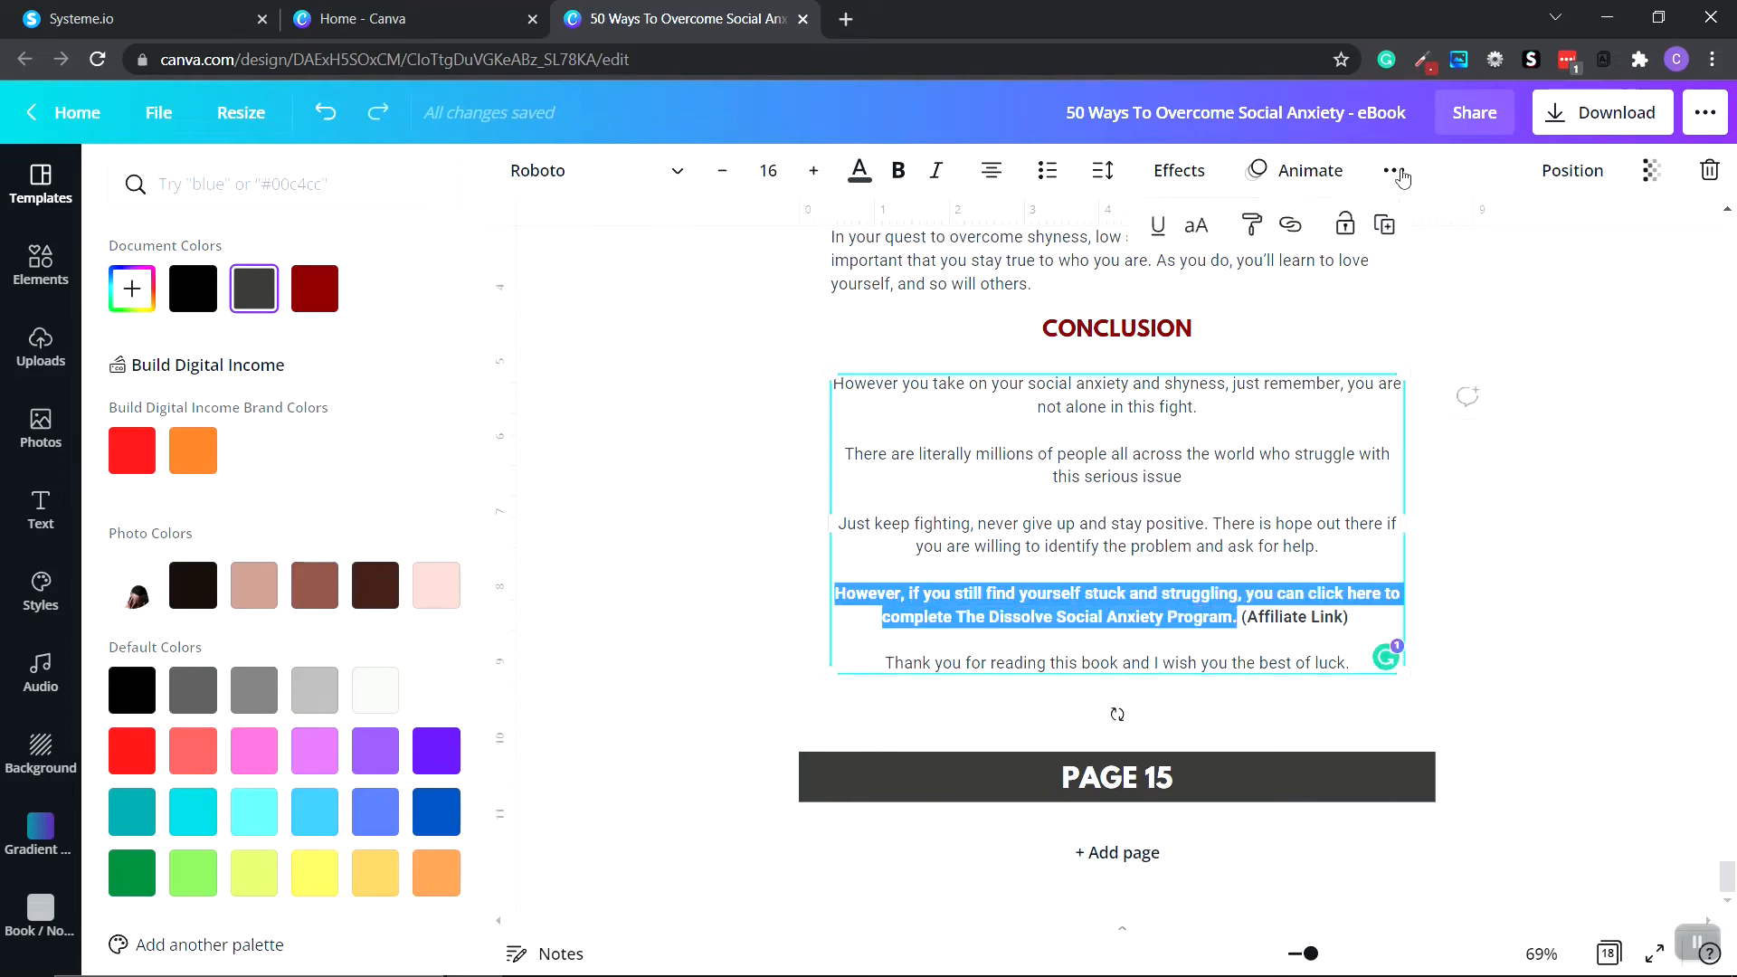
click(1290, 225)
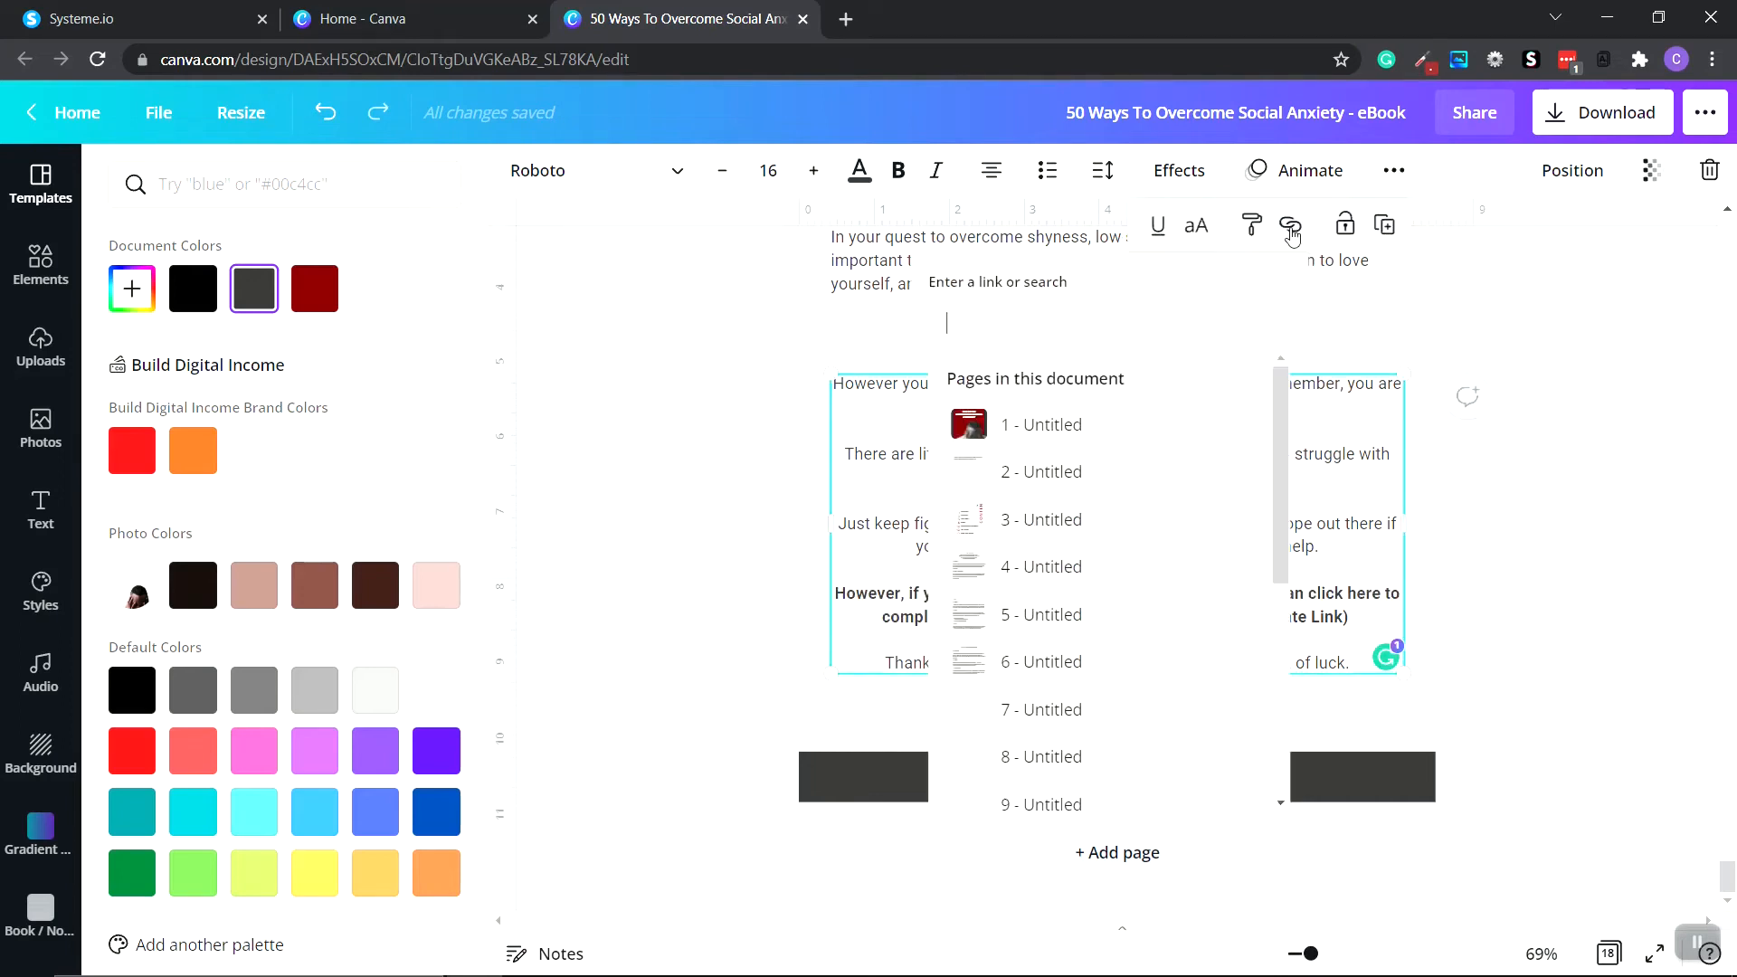
right_click(1003, 333)
click(1076, 488)
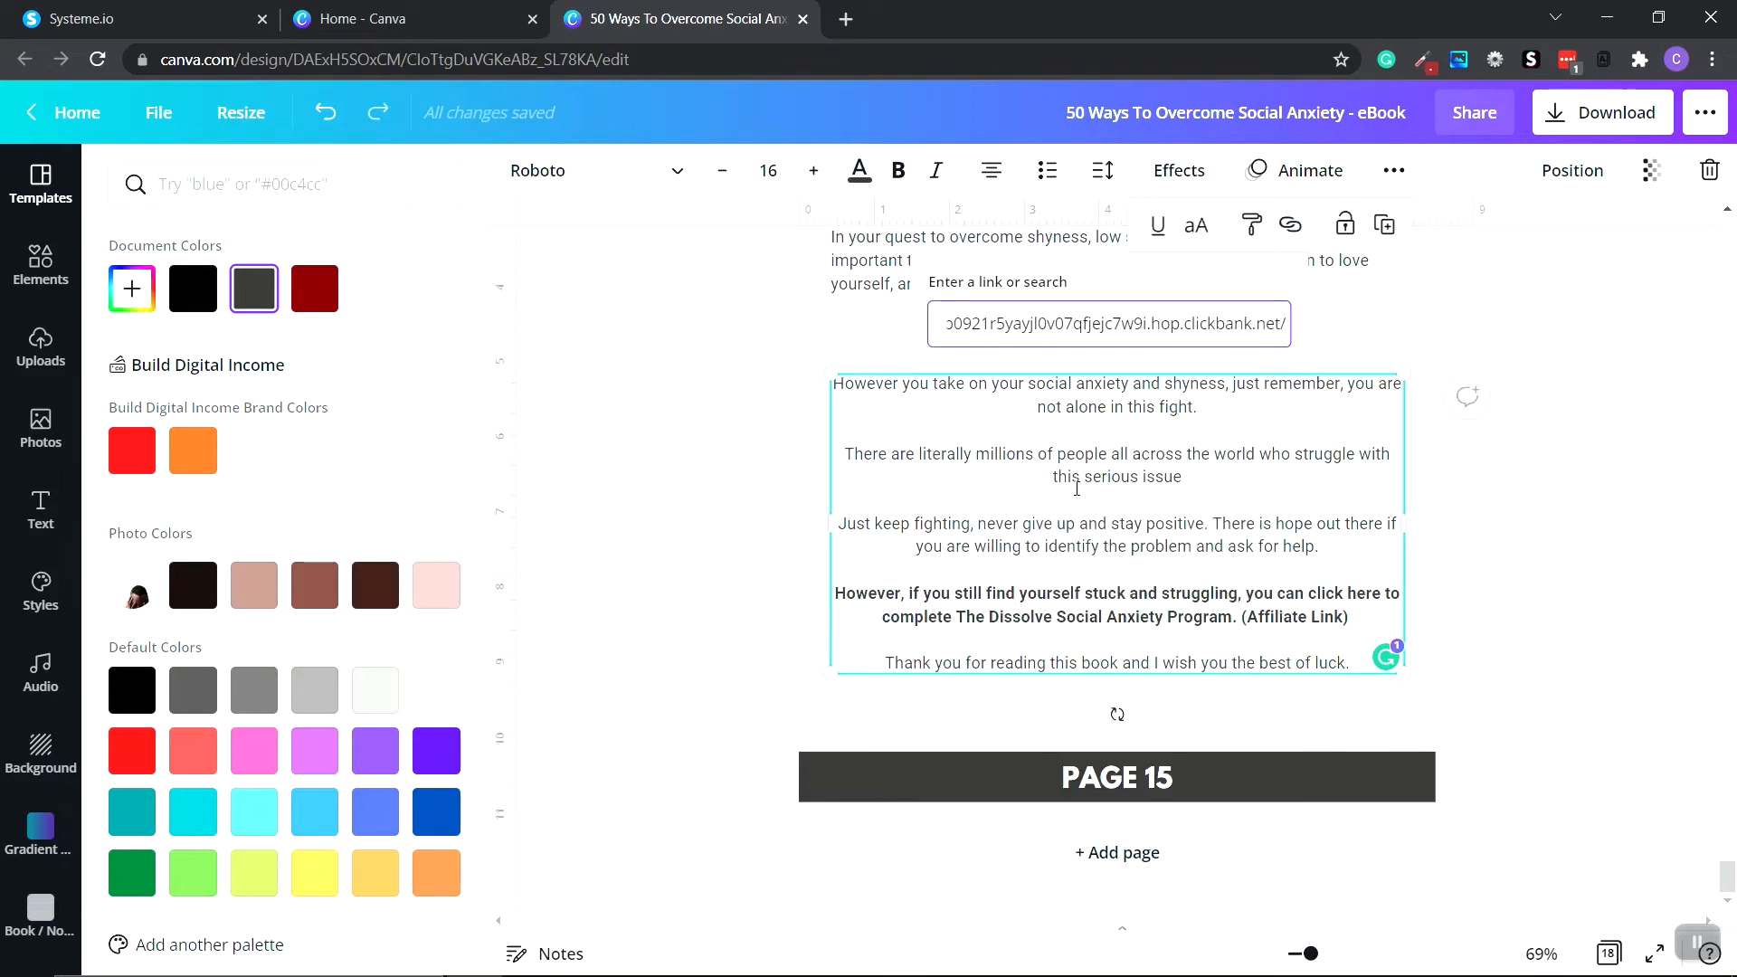
key(Return)
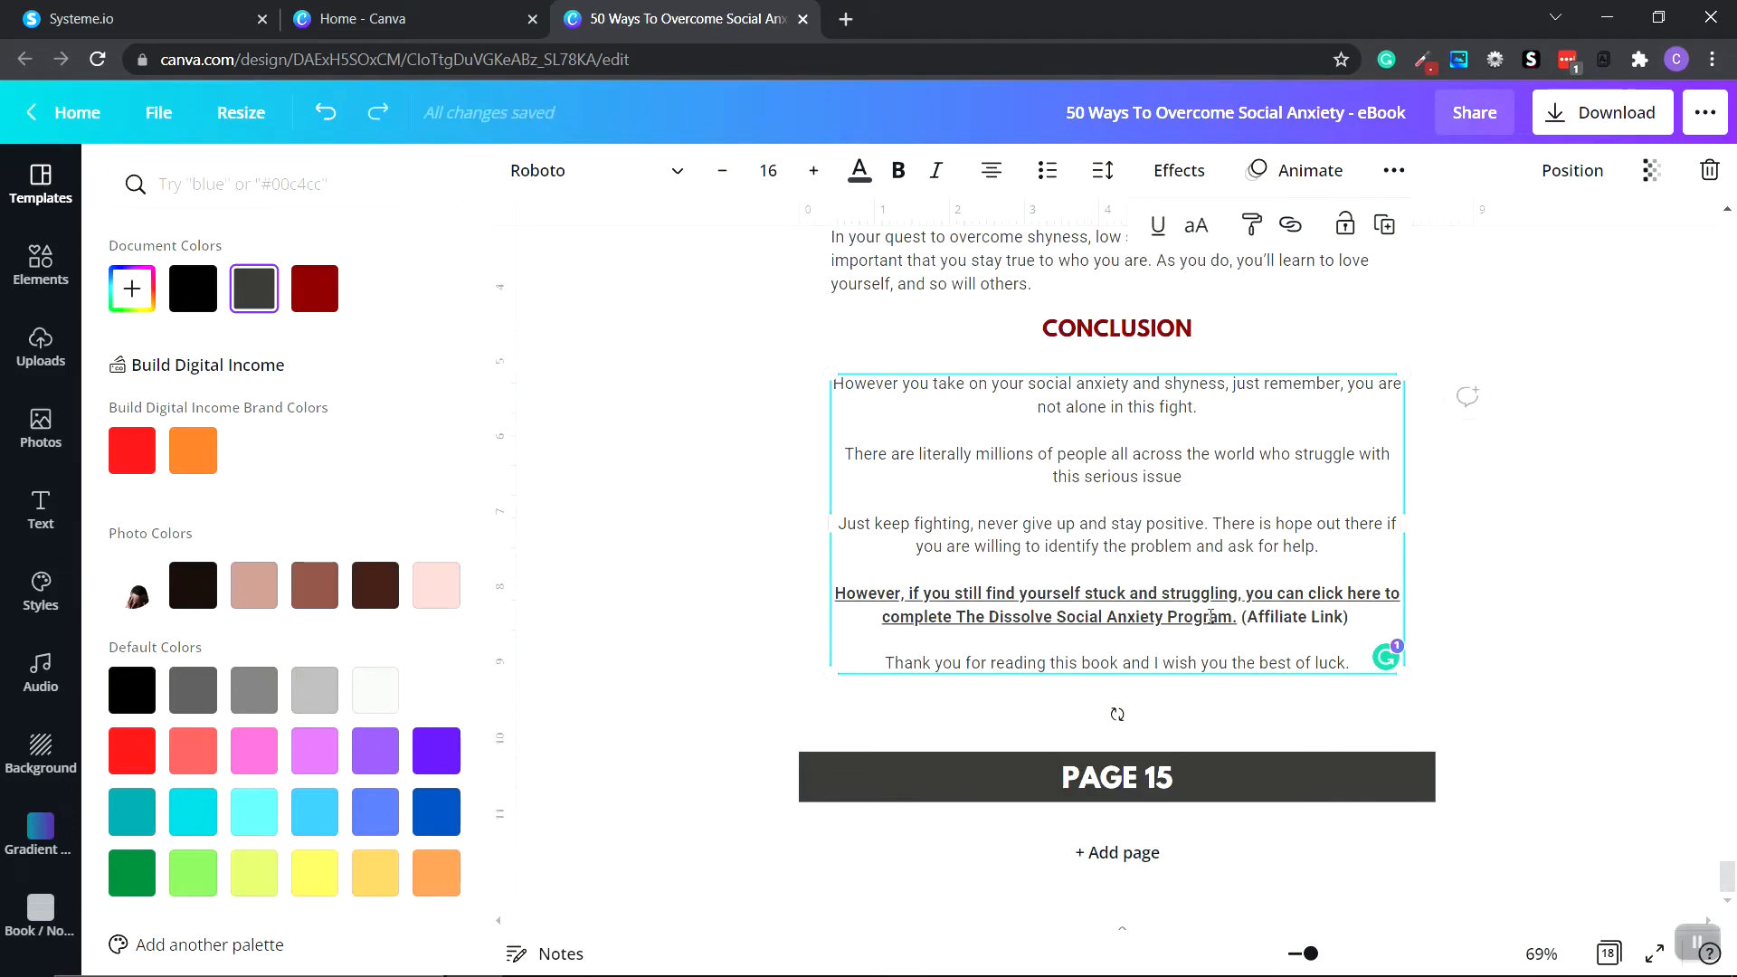
Step: Colour the linked sentence in the Conclusion with the document's dark red and deselect the text
drag(1236, 618, 834, 597)
click(314, 288)
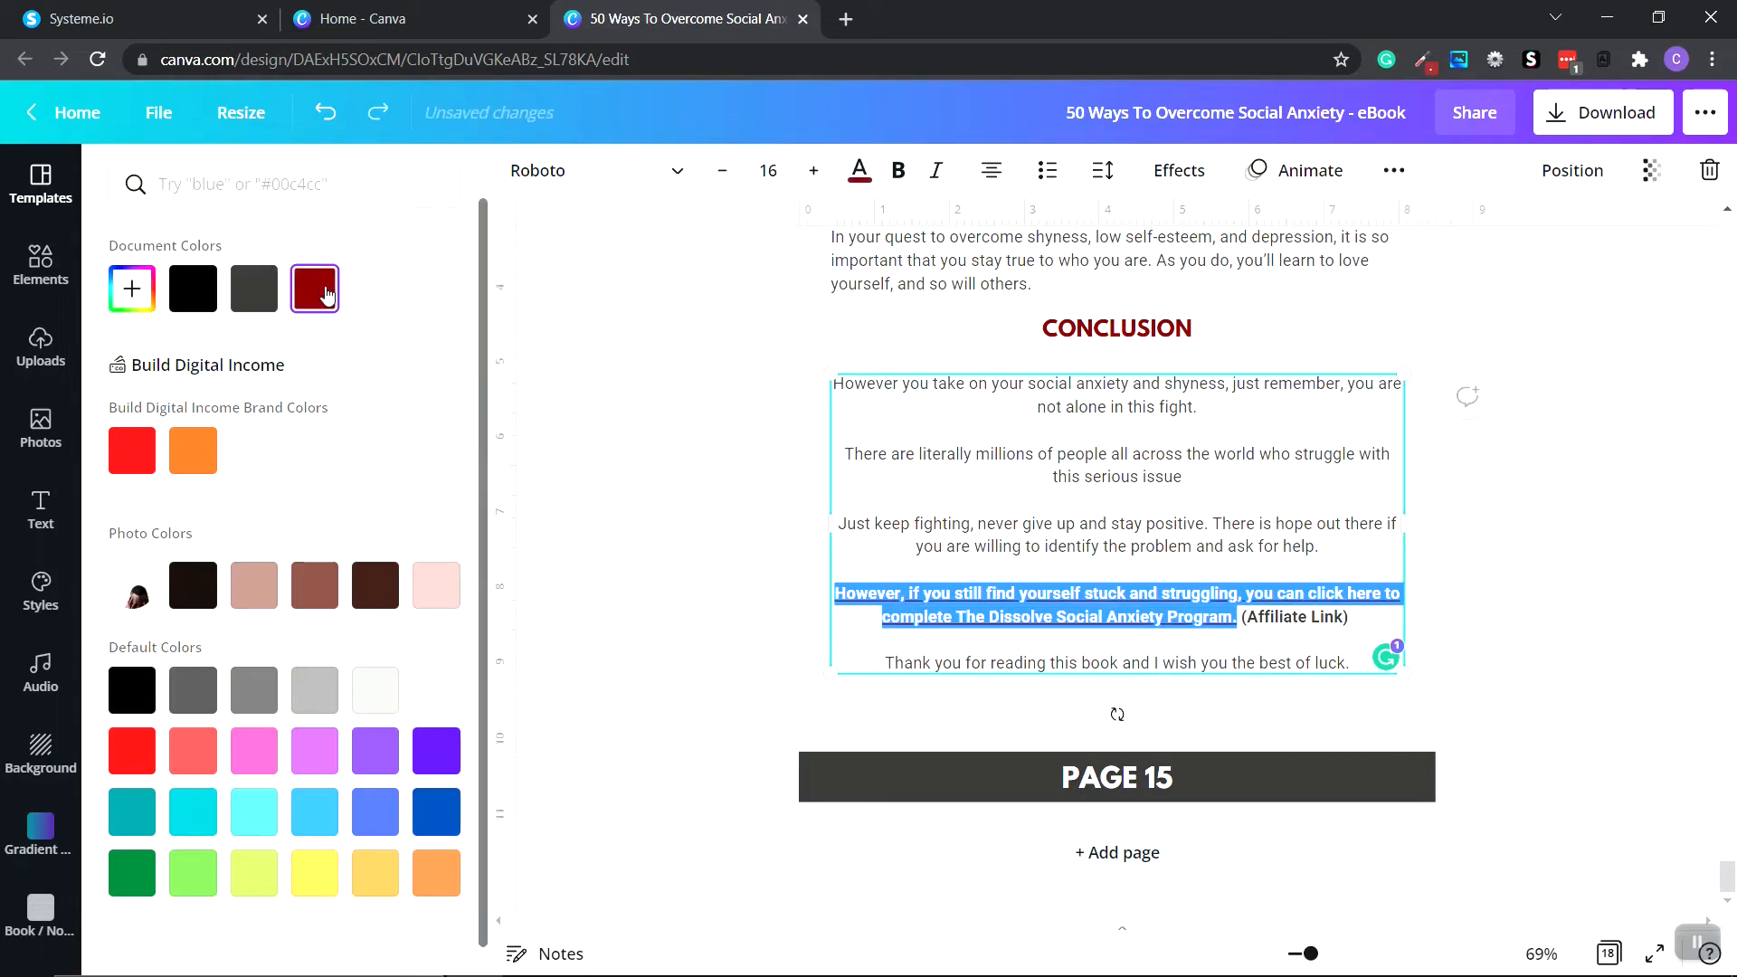
click(1592, 622)
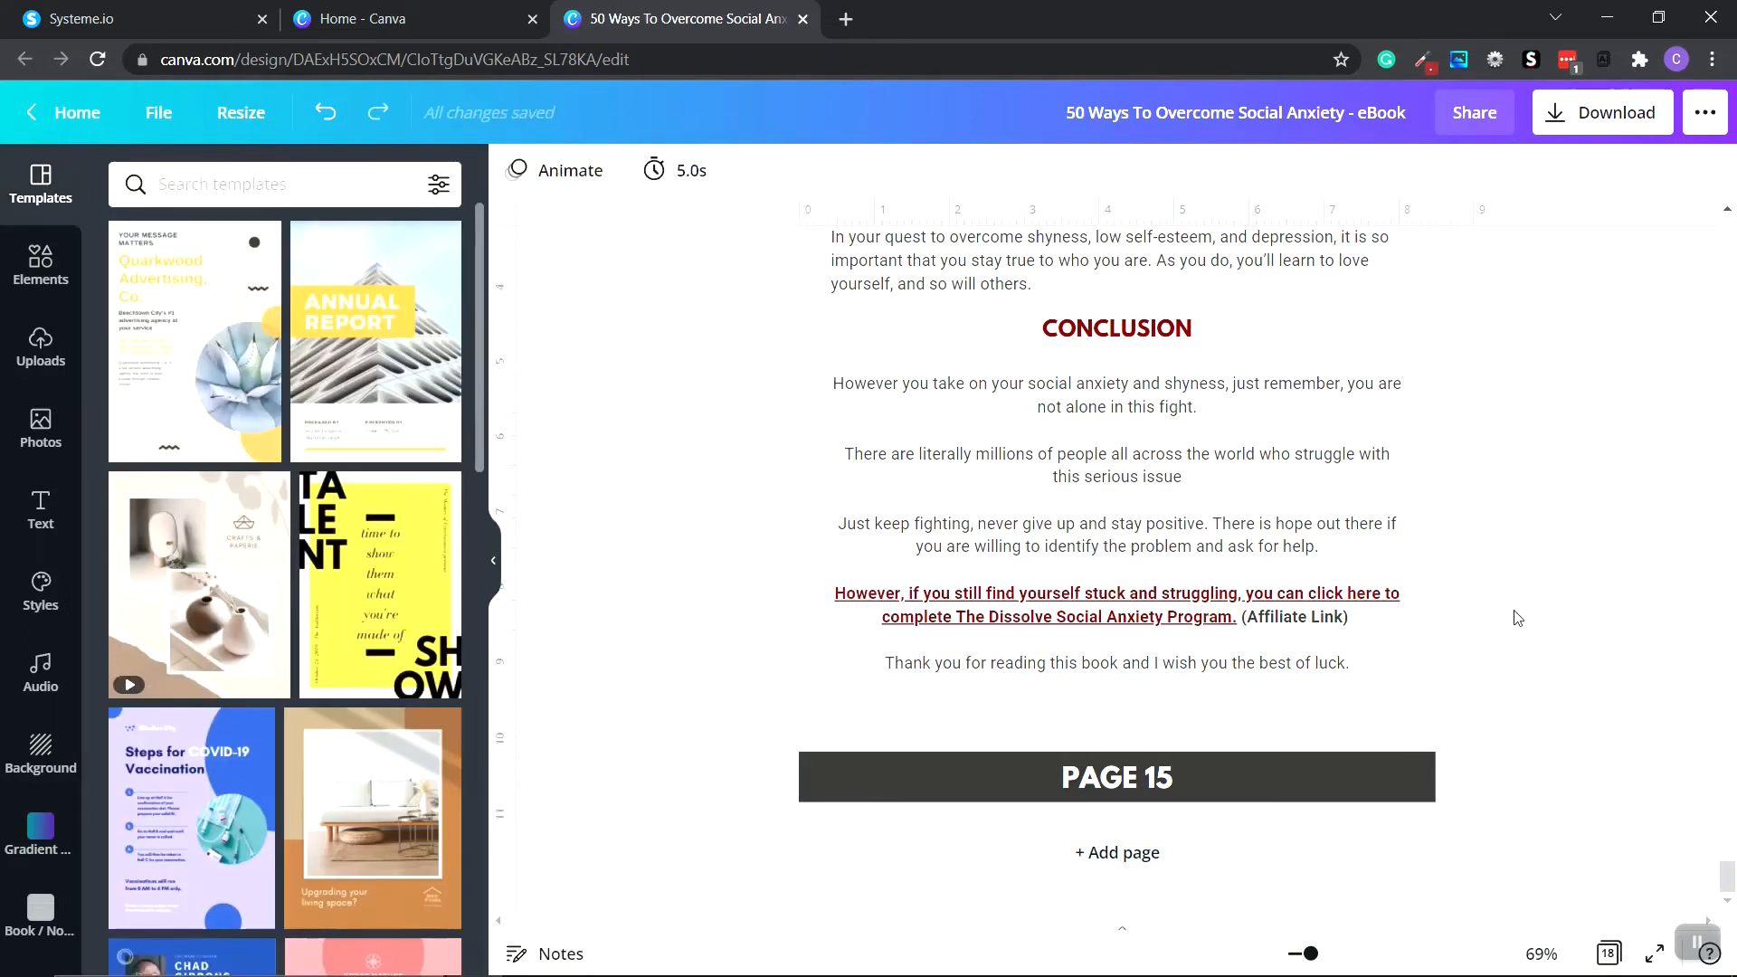
Step: Return to the eBook's cover page and save the design
scroll(1520, 615, up, 10)
scroll(1536, 561, up, 20)
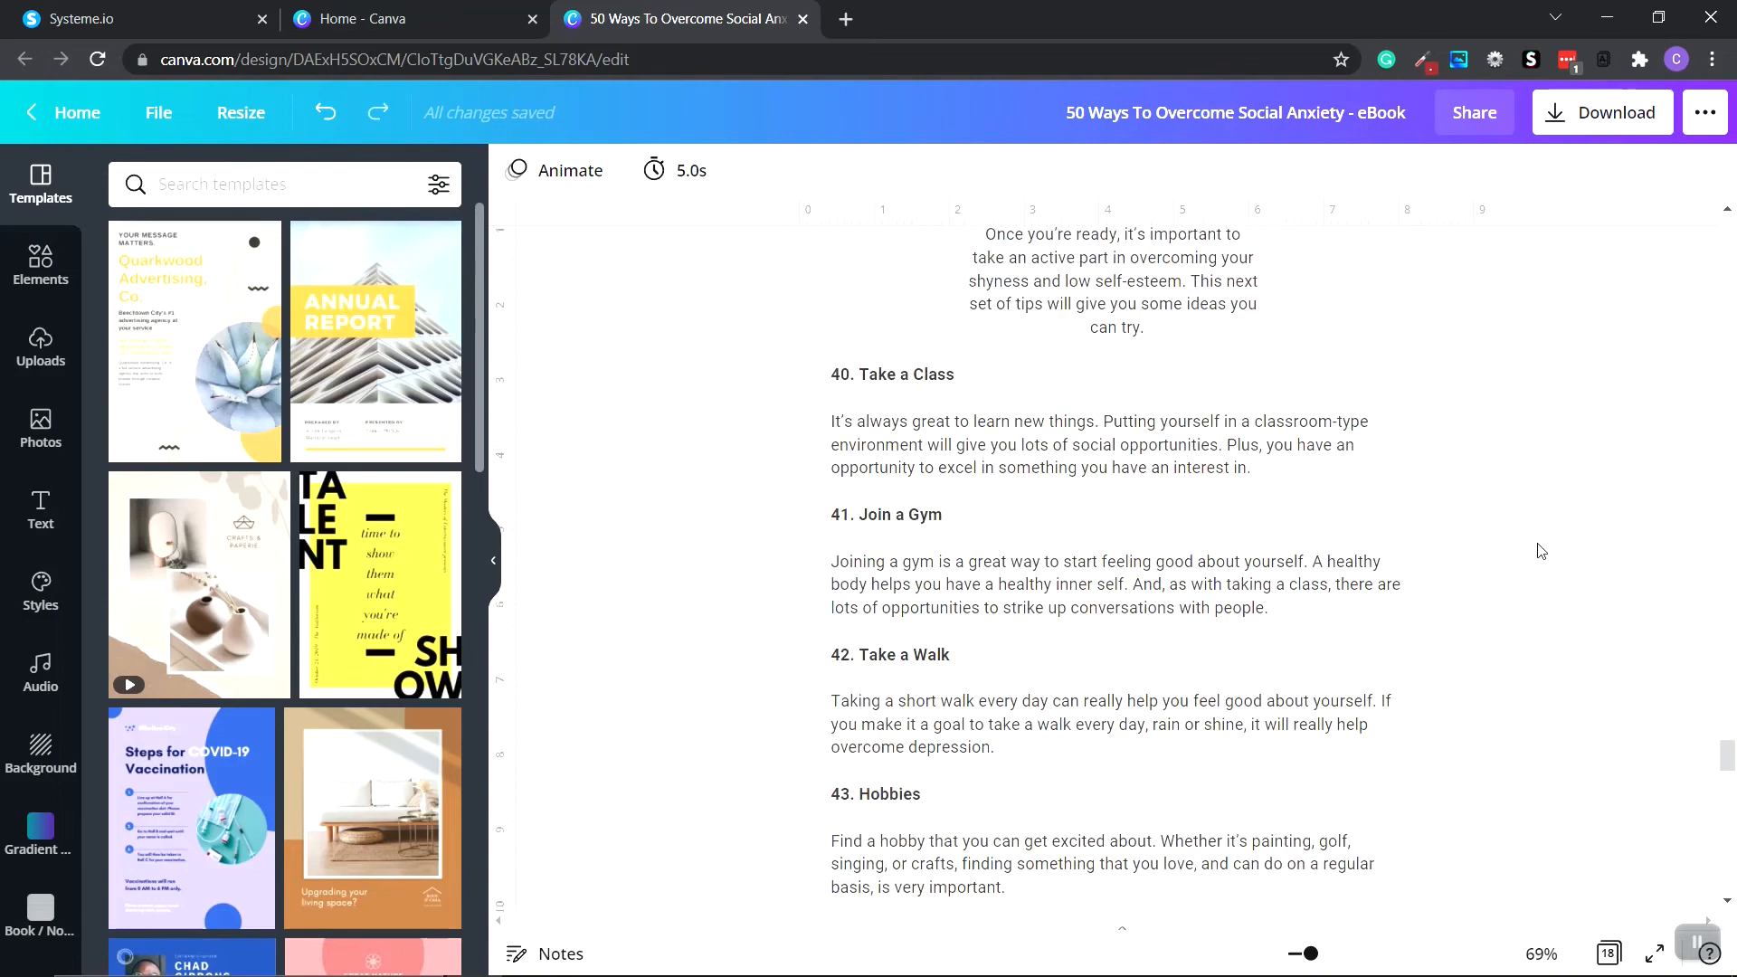
drag(1729, 706, 1729, 233)
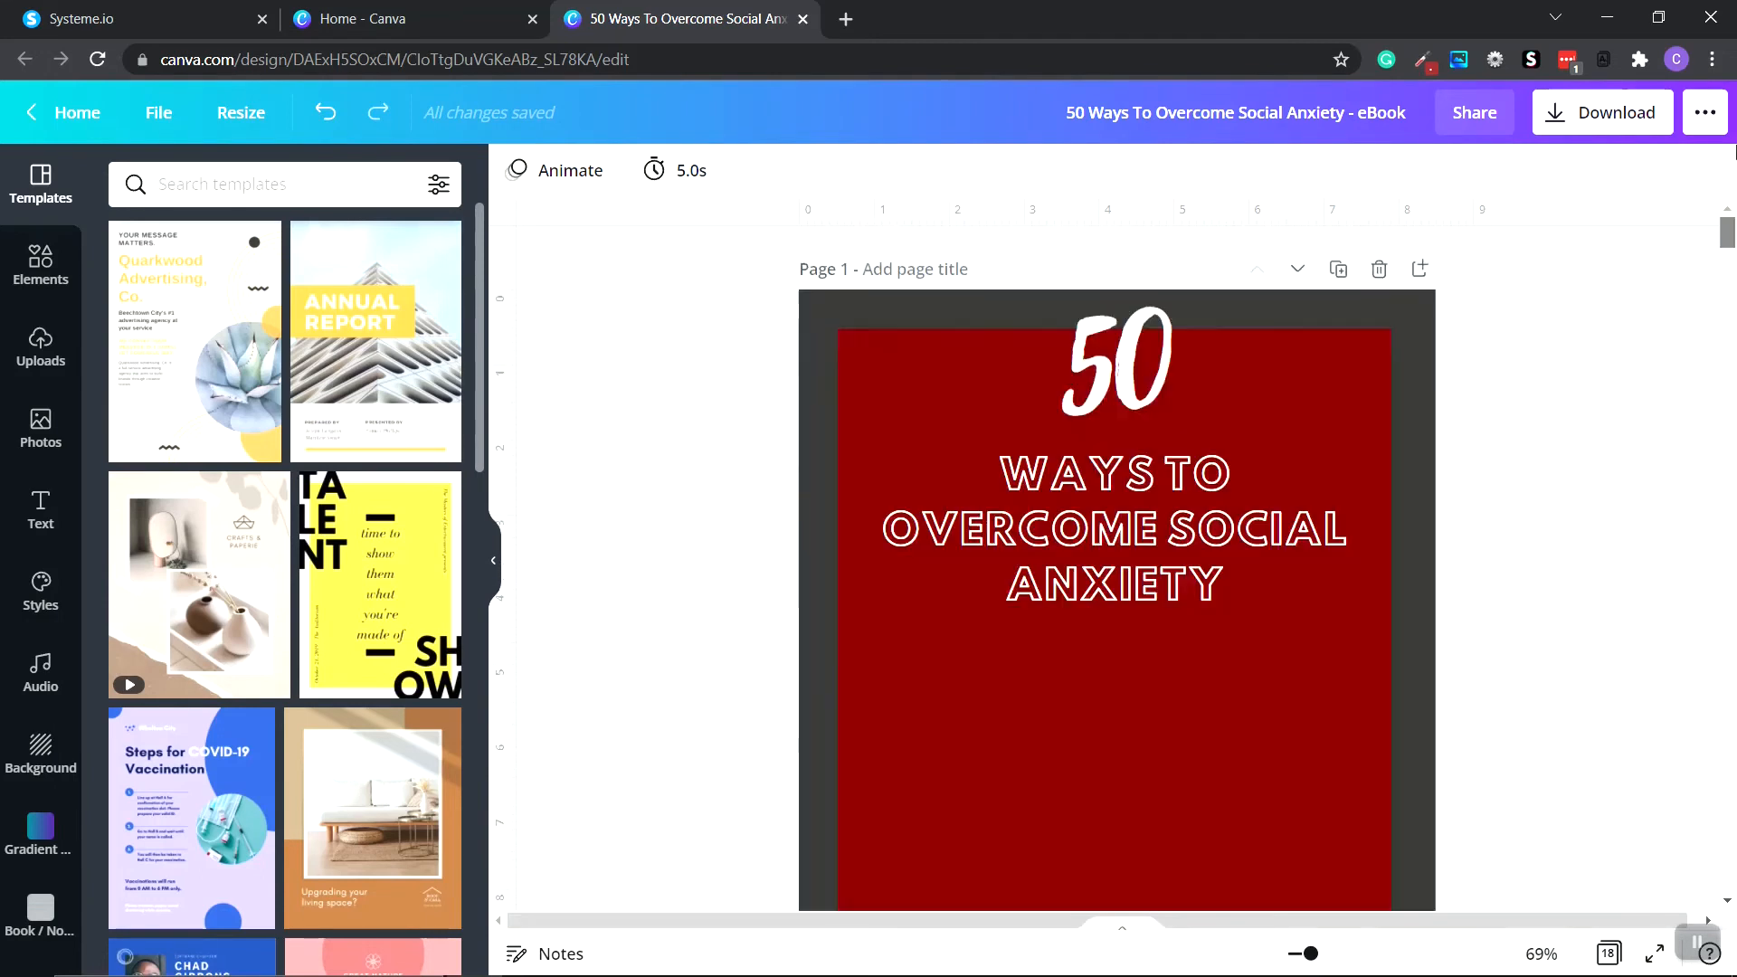
click(163, 123)
click(199, 537)
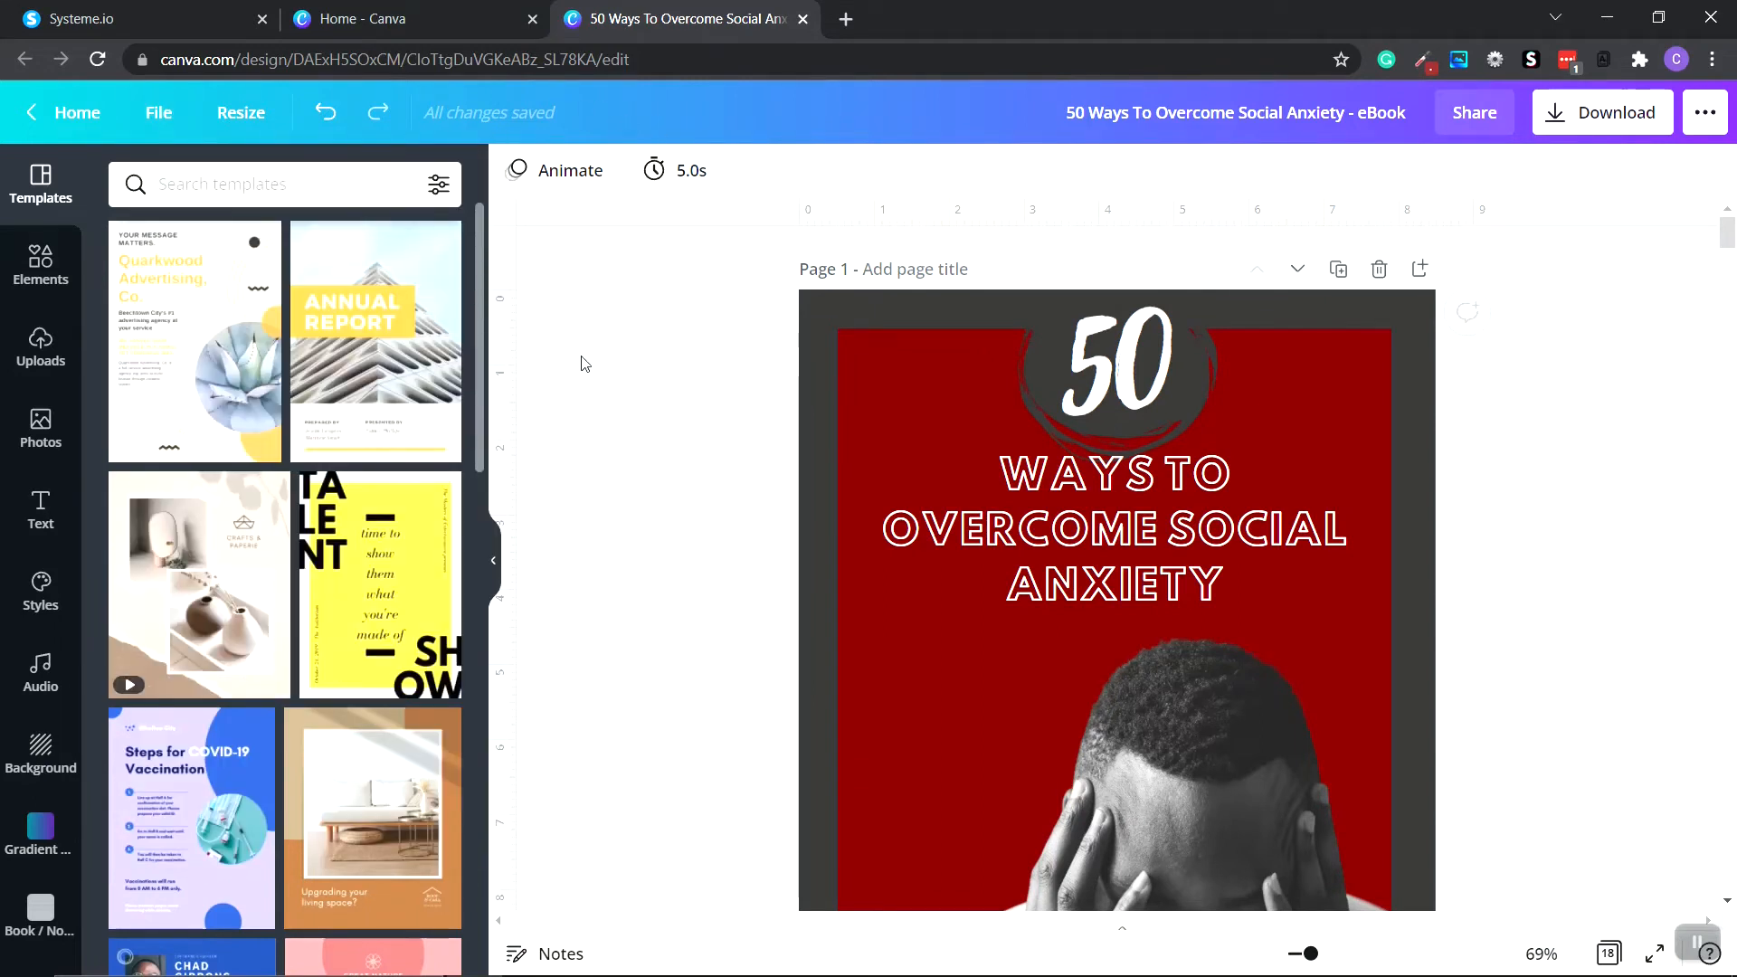
Step: Download all 18 pages of the eBook as PDF Standard and save the file in the Pictures folder
click(1611, 122)
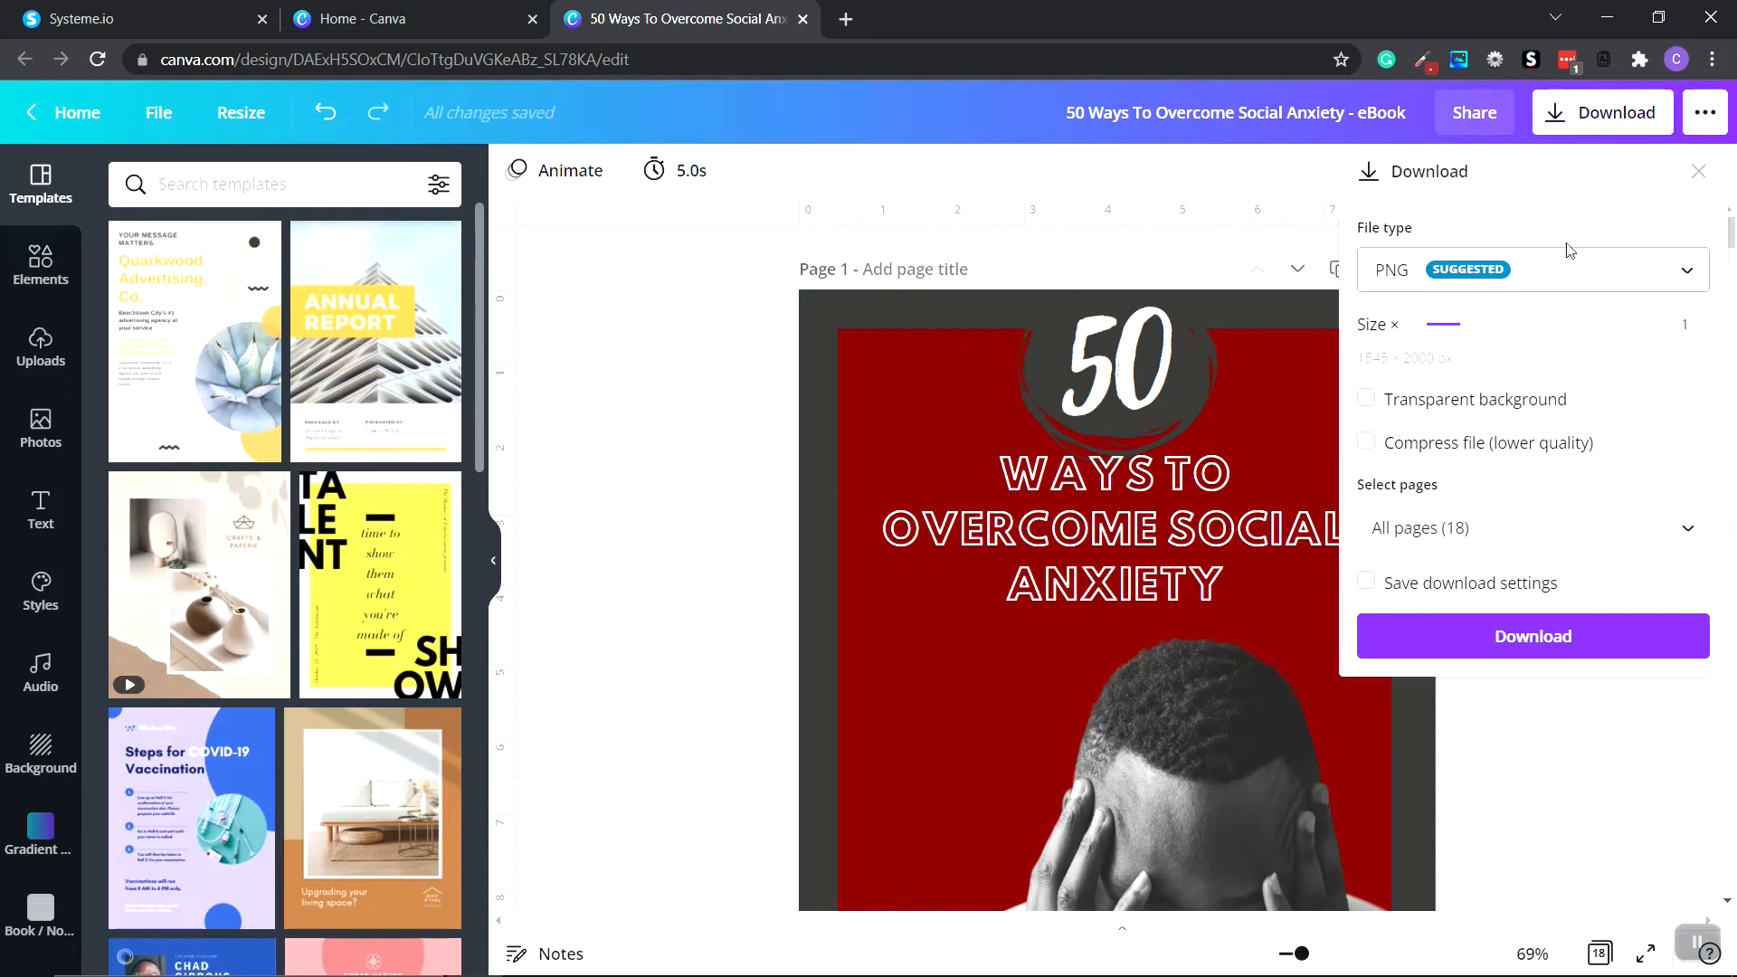
click(1571, 275)
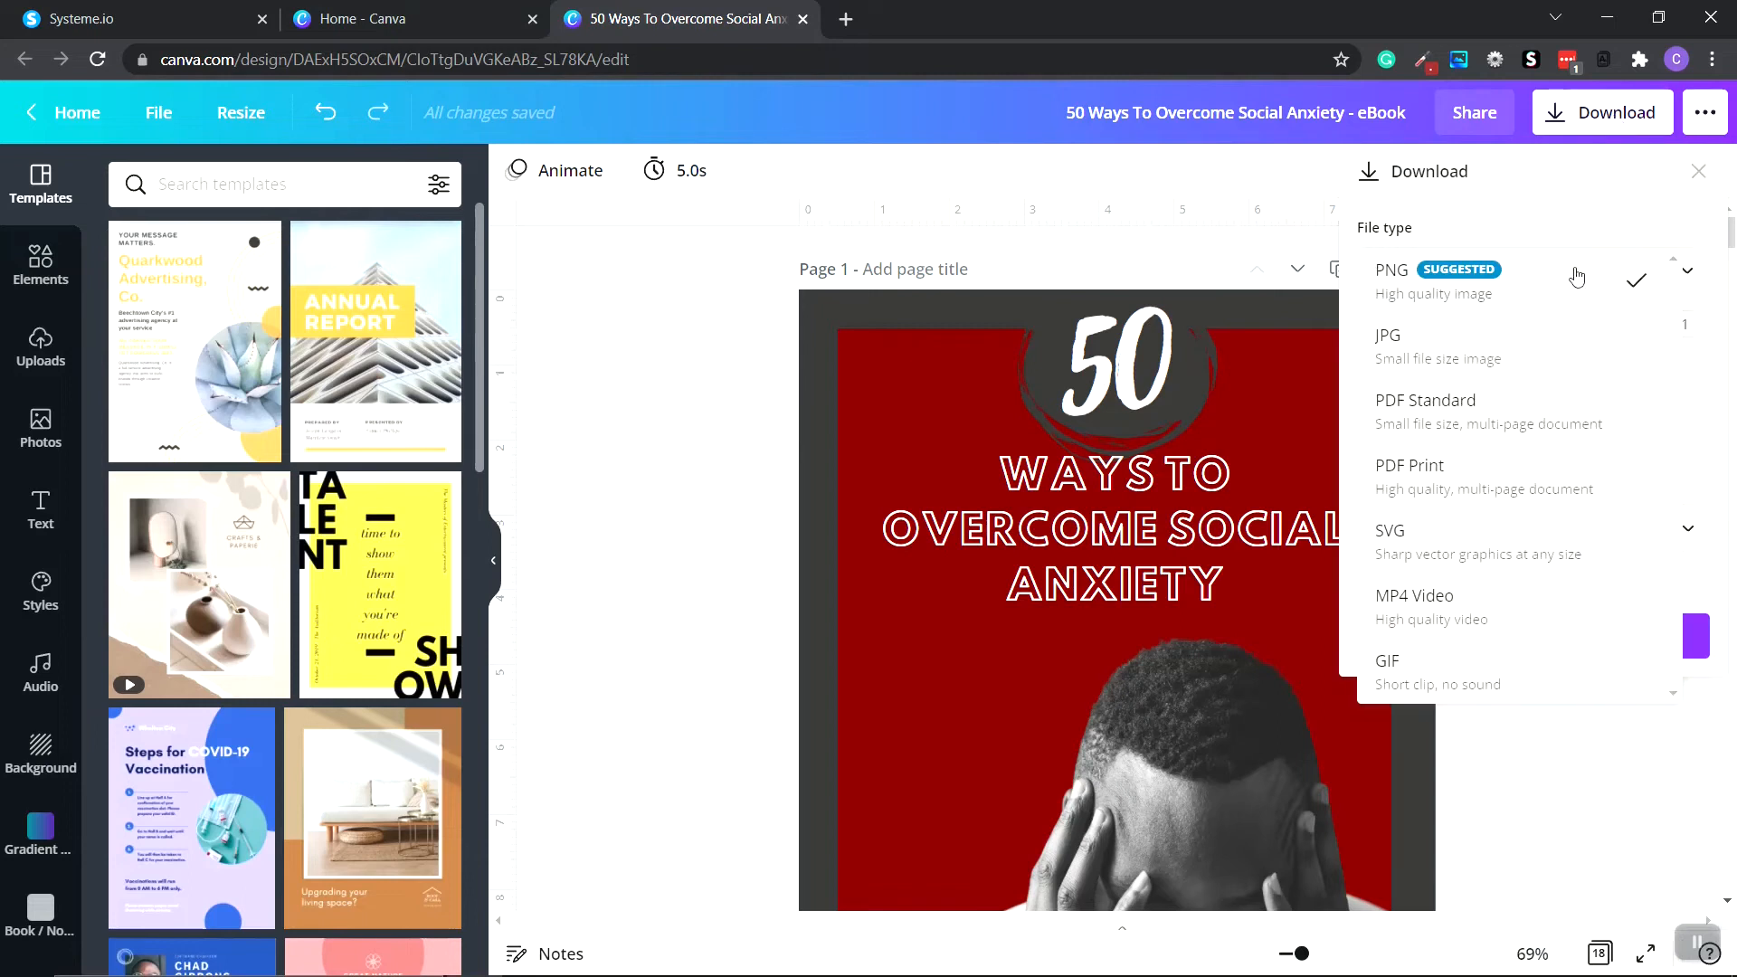
click(1501, 412)
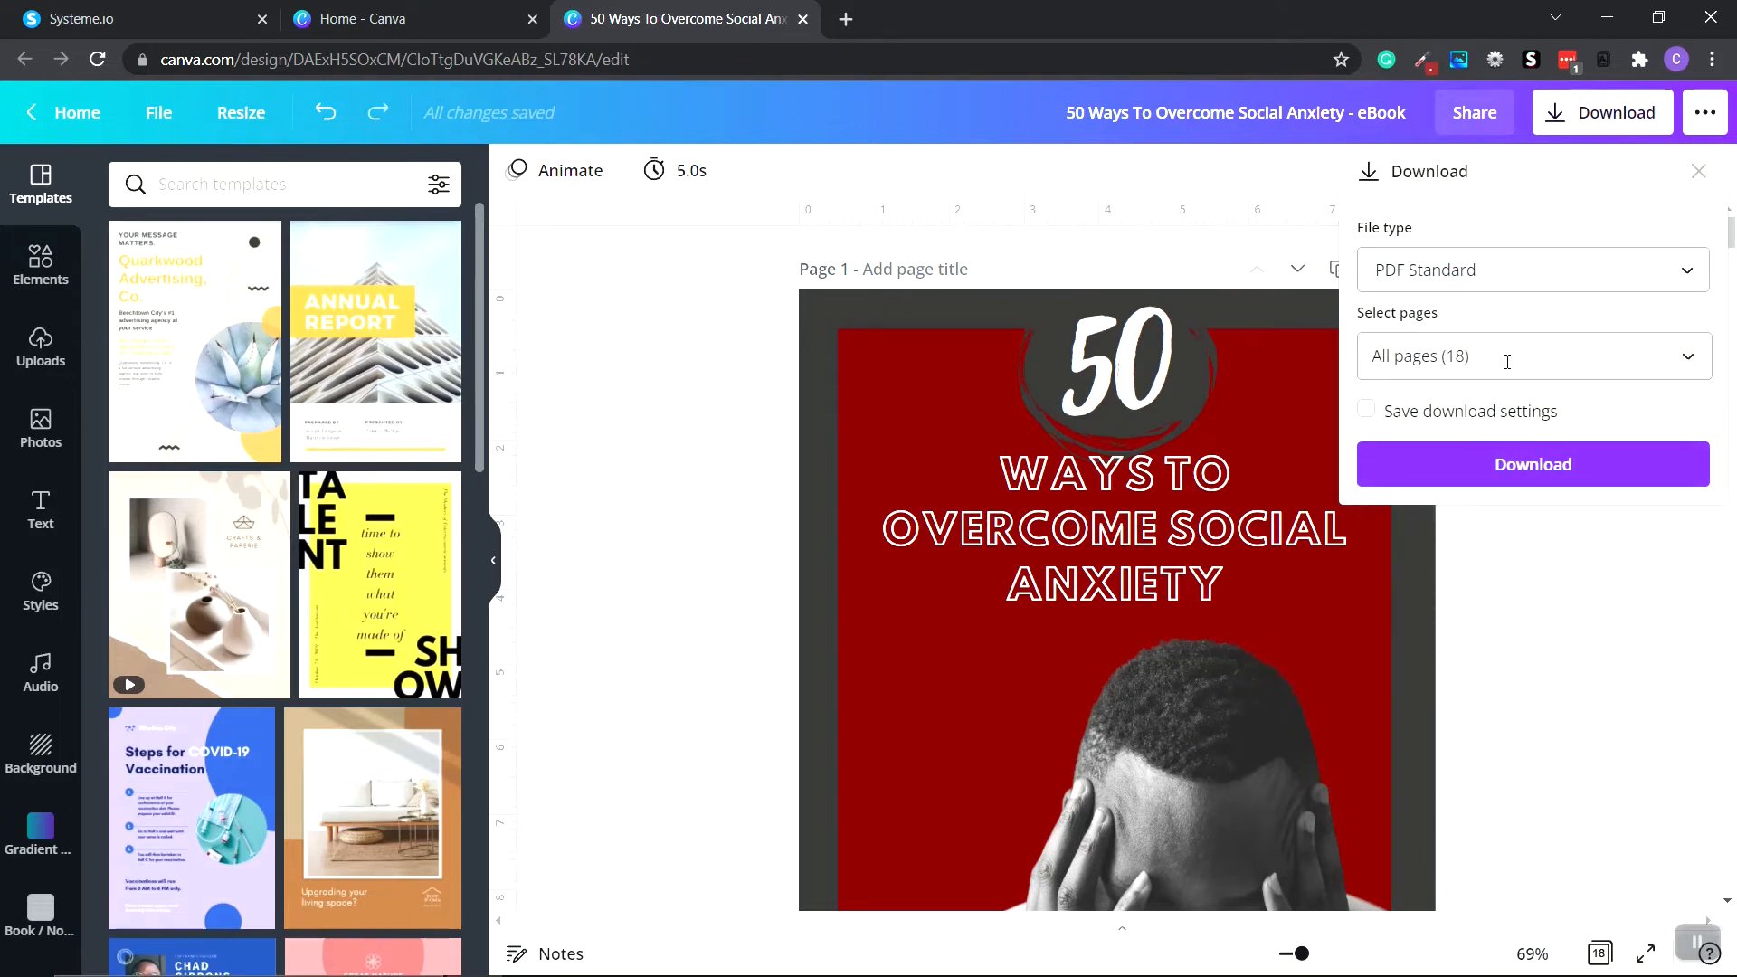
click(1564, 477)
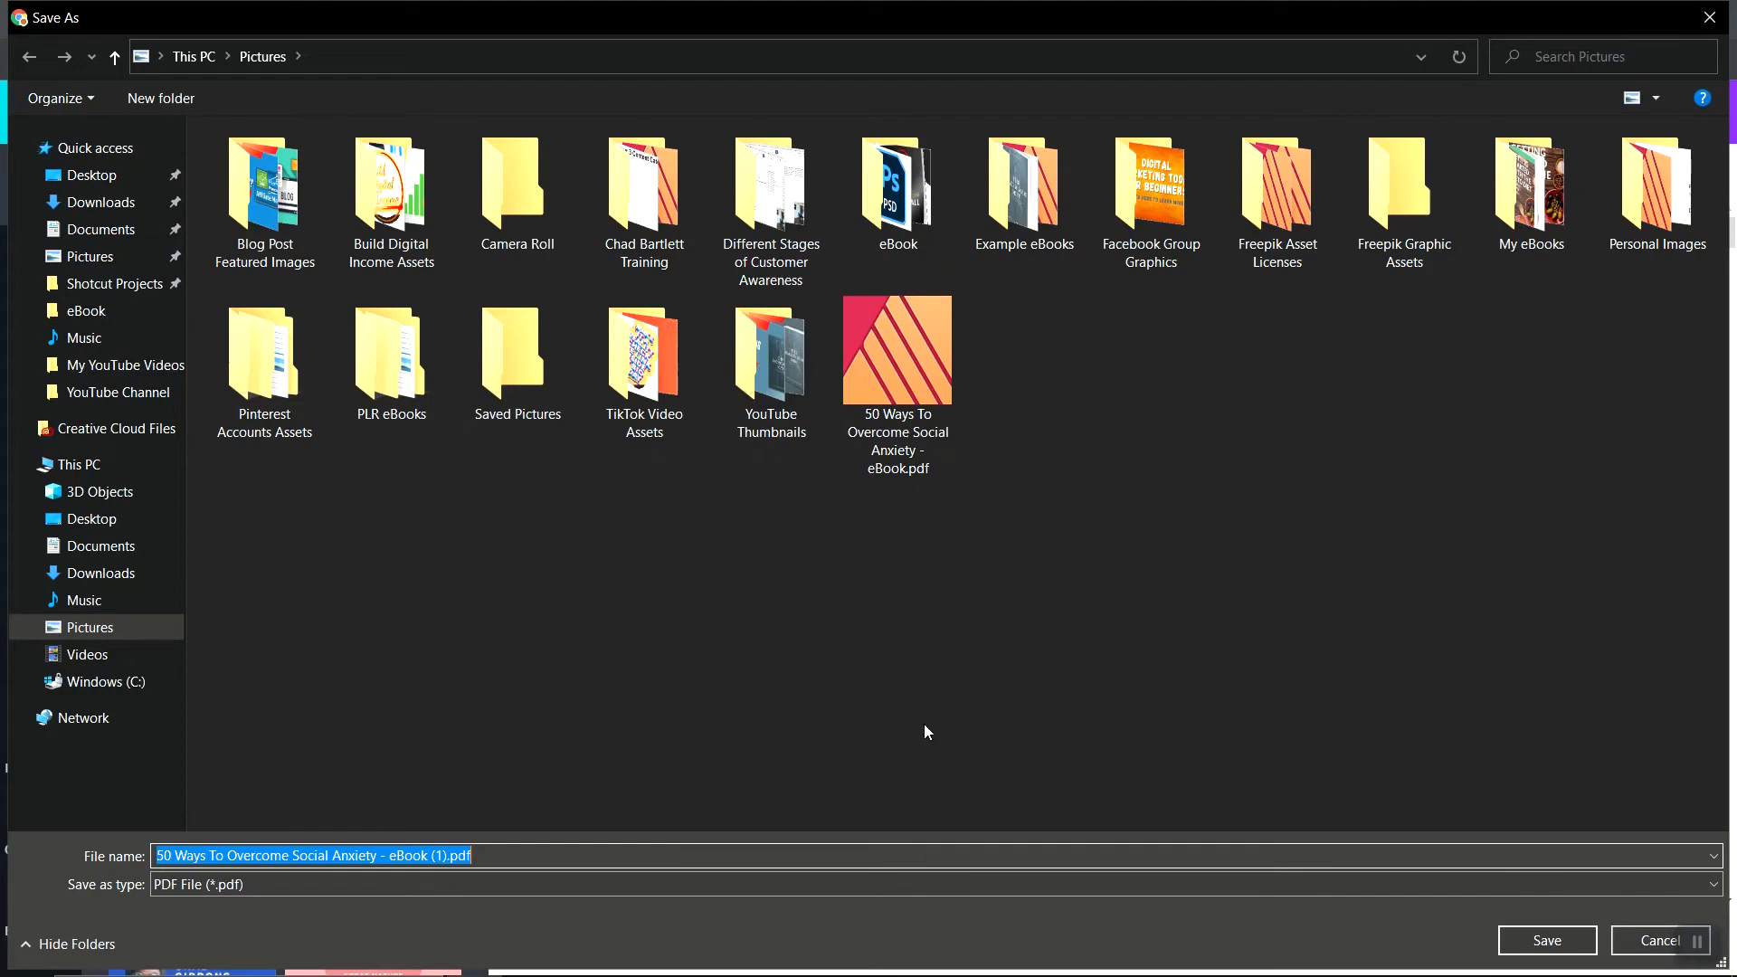
click(1547, 940)
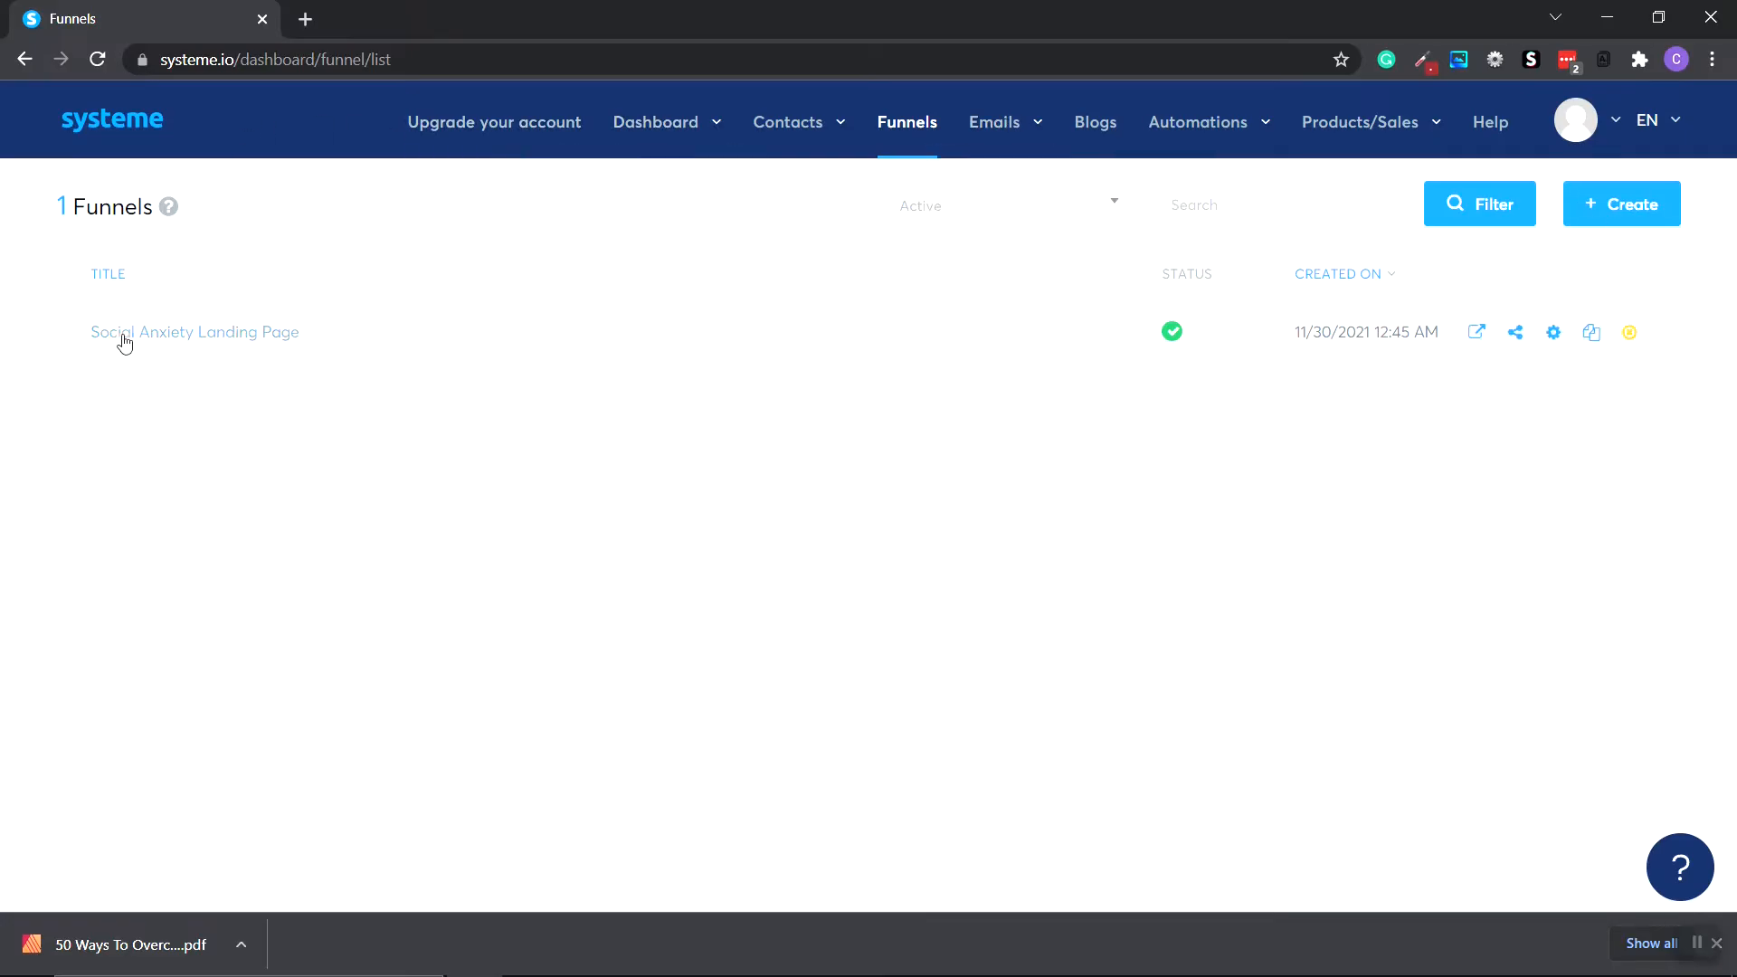
Step: Open the Social Anxiety Landing Page funnel's page in the Systeme.io editor and bring up its download button
click(214, 341)
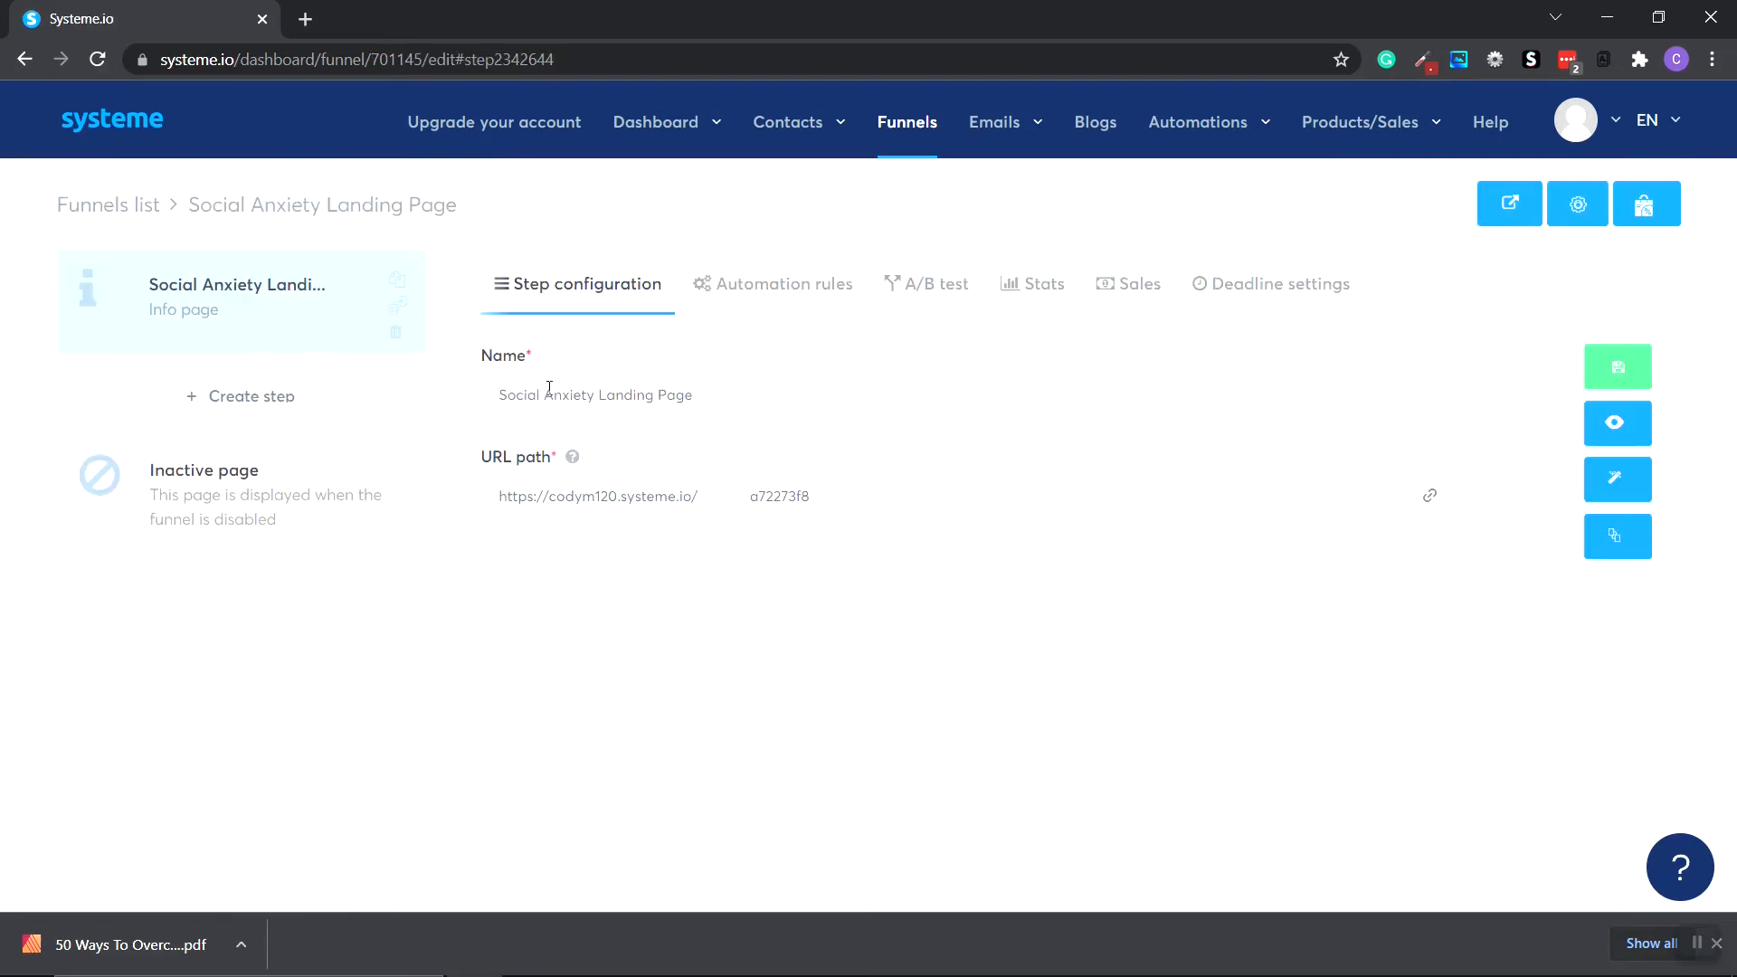
click(1618, 480)
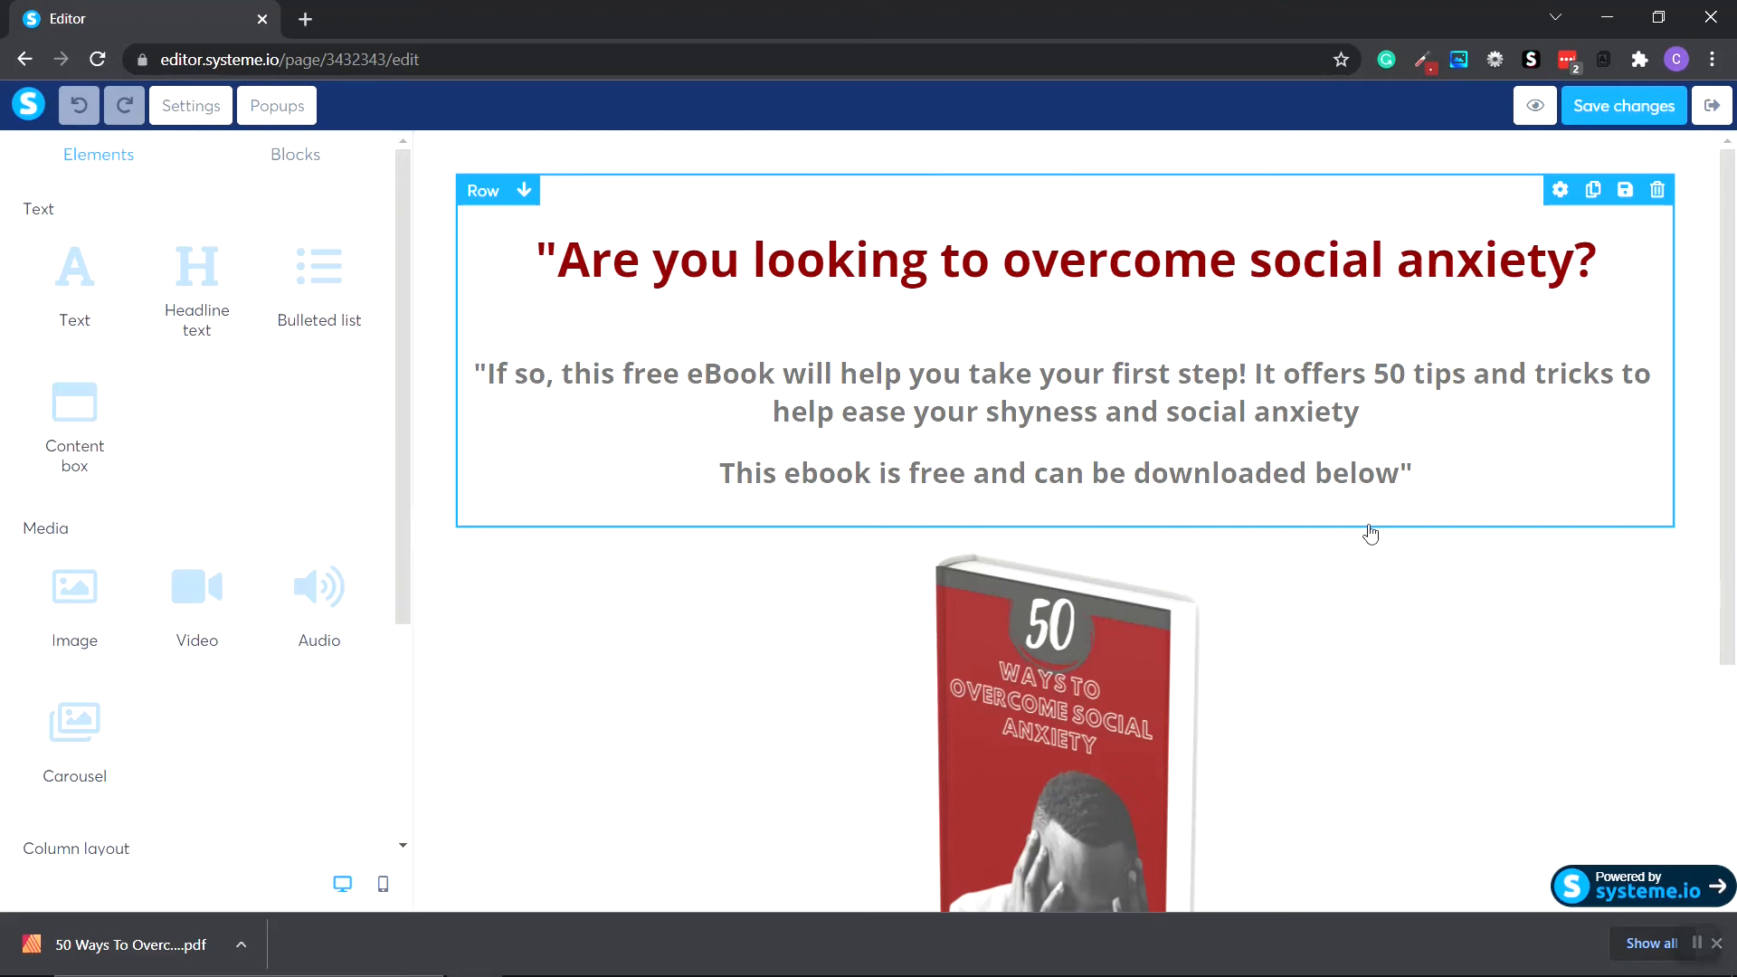
scroll(1370, 533, down, 4)
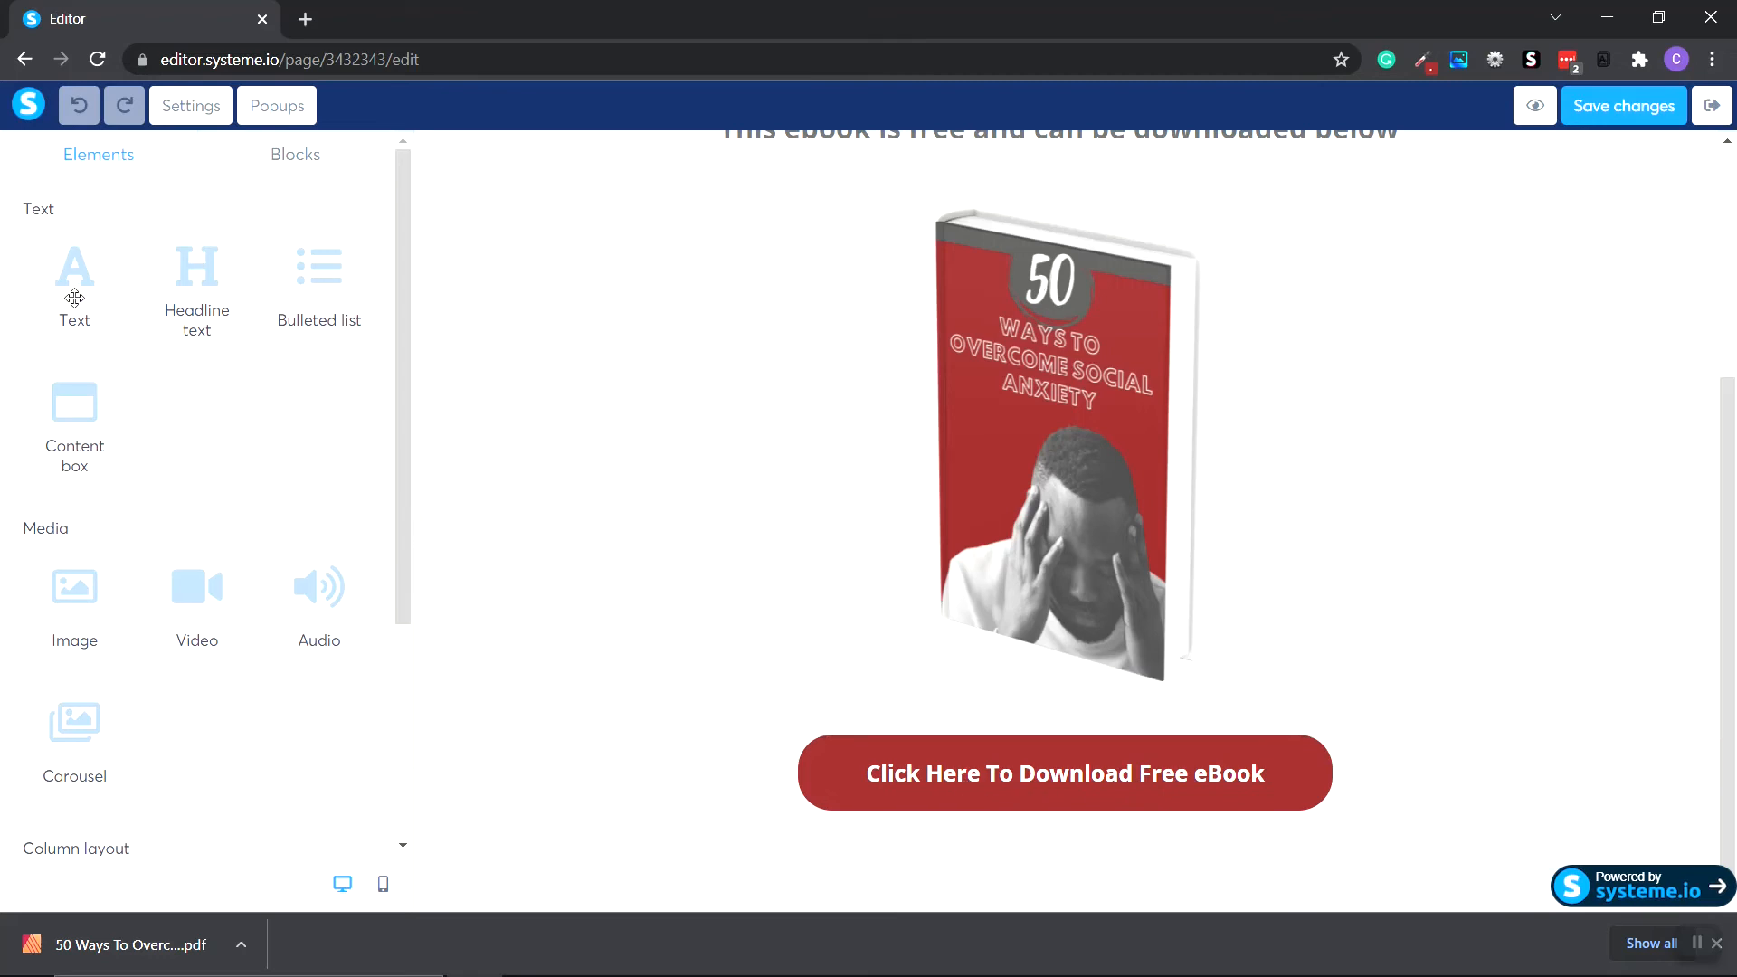
Step: Add a text element below the "Click Here To Download Free eBook" button and start linking one of its words
drag(80, 288, 1059, 882)
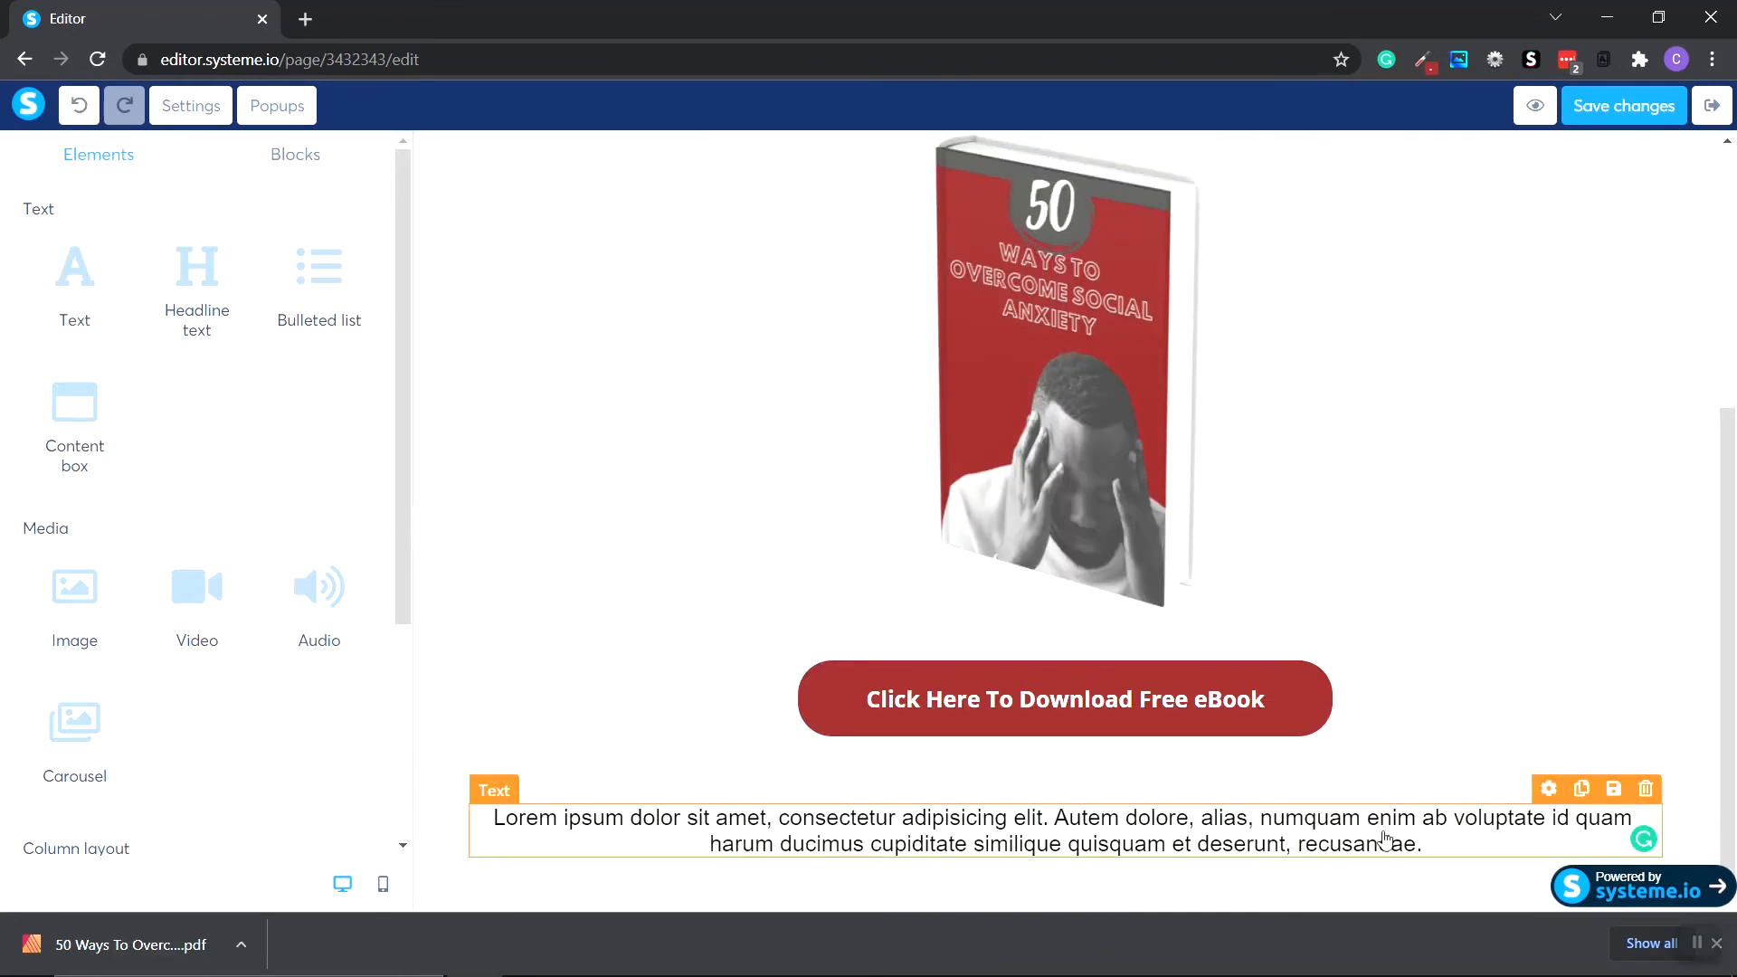
click(1549, 790)
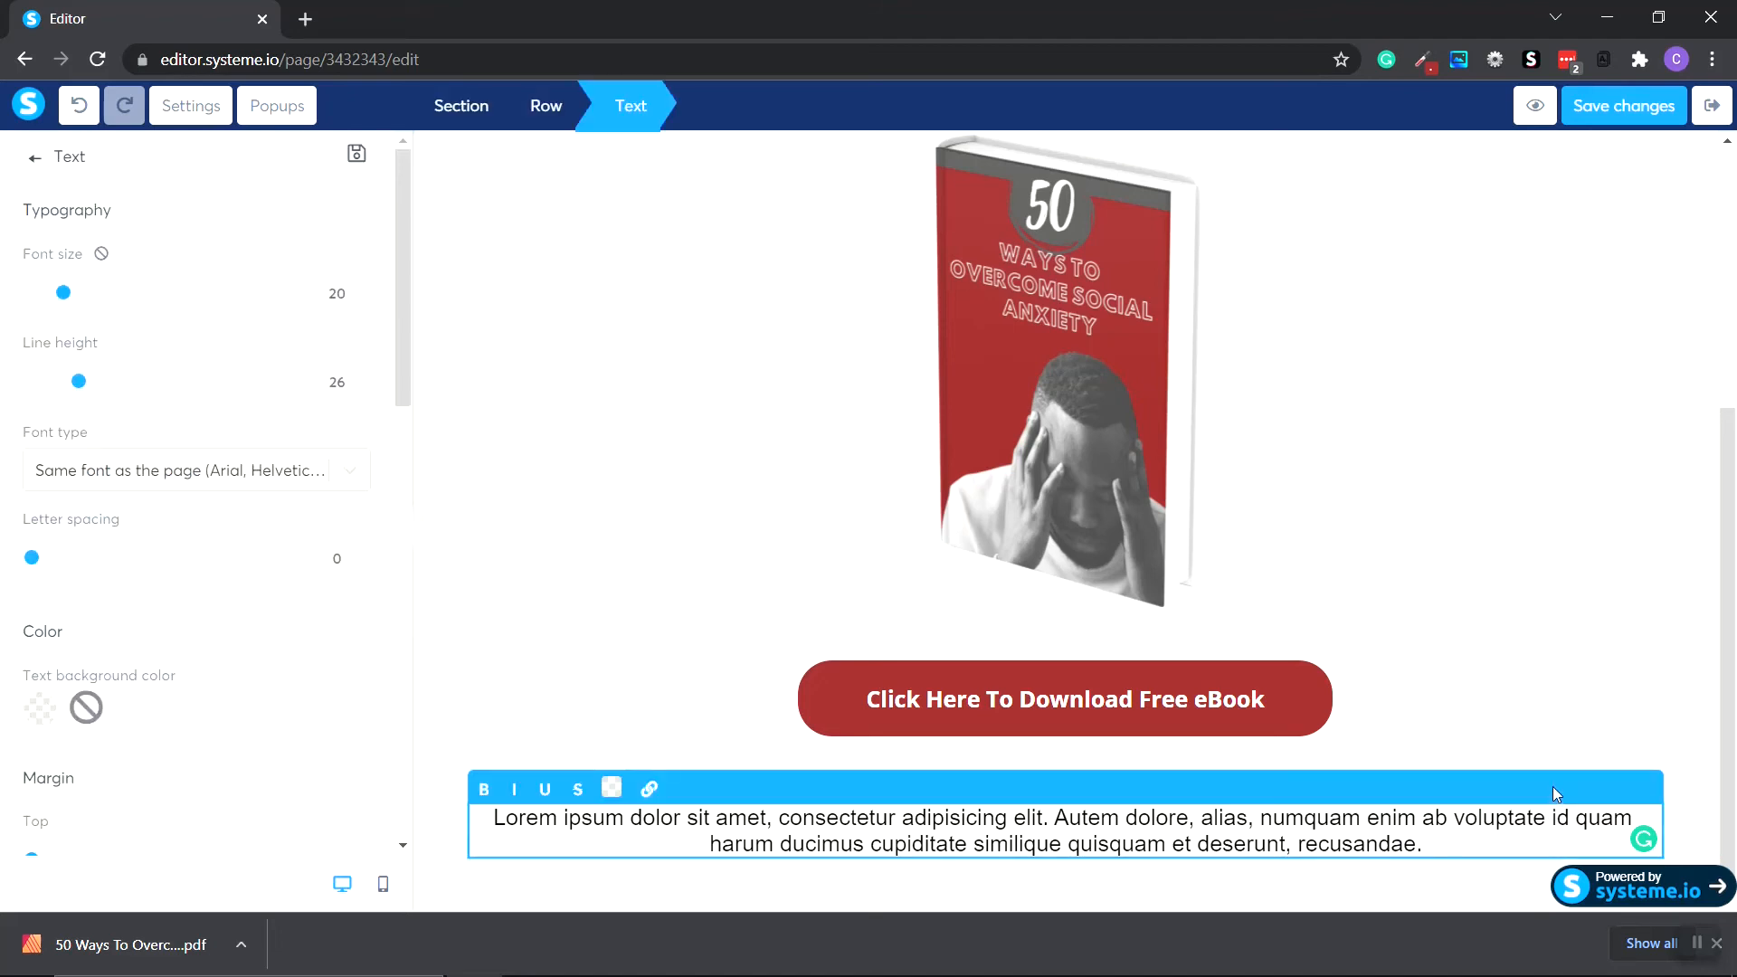
click(650, 790)
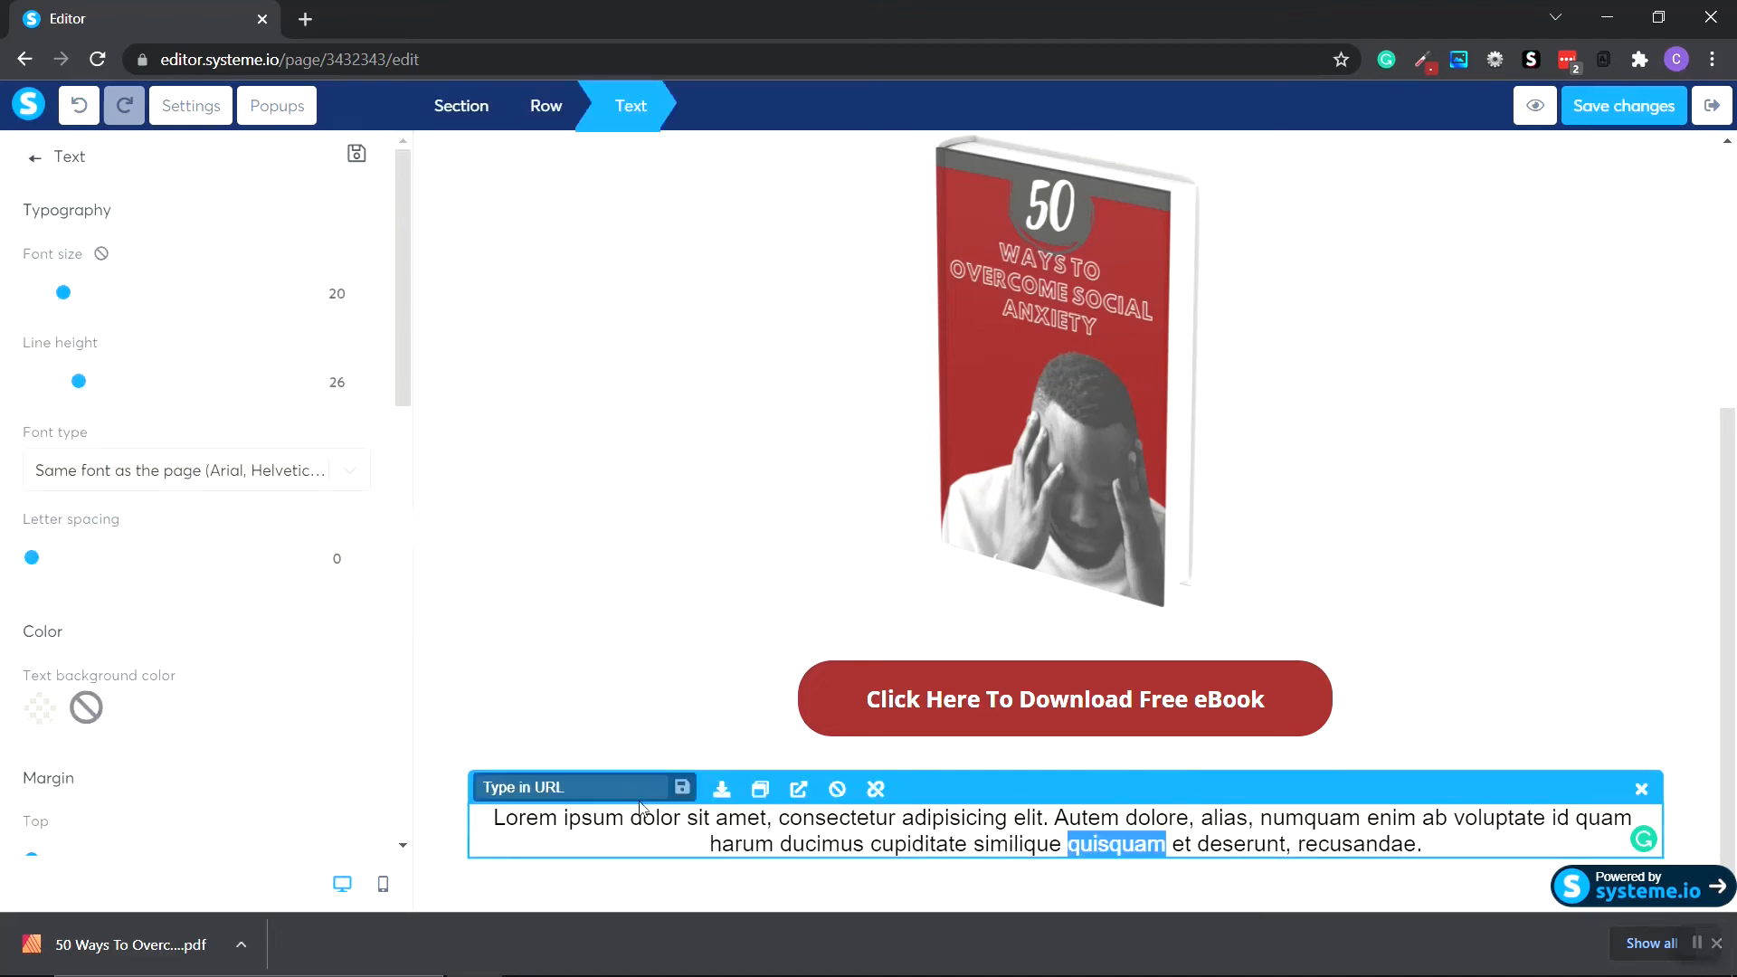
Step: Upload the 50 Ways To Overcome Social Anxiety eBook PDF and insert it as the link of the placeholder word
click(721, 791)
click(722, 790)
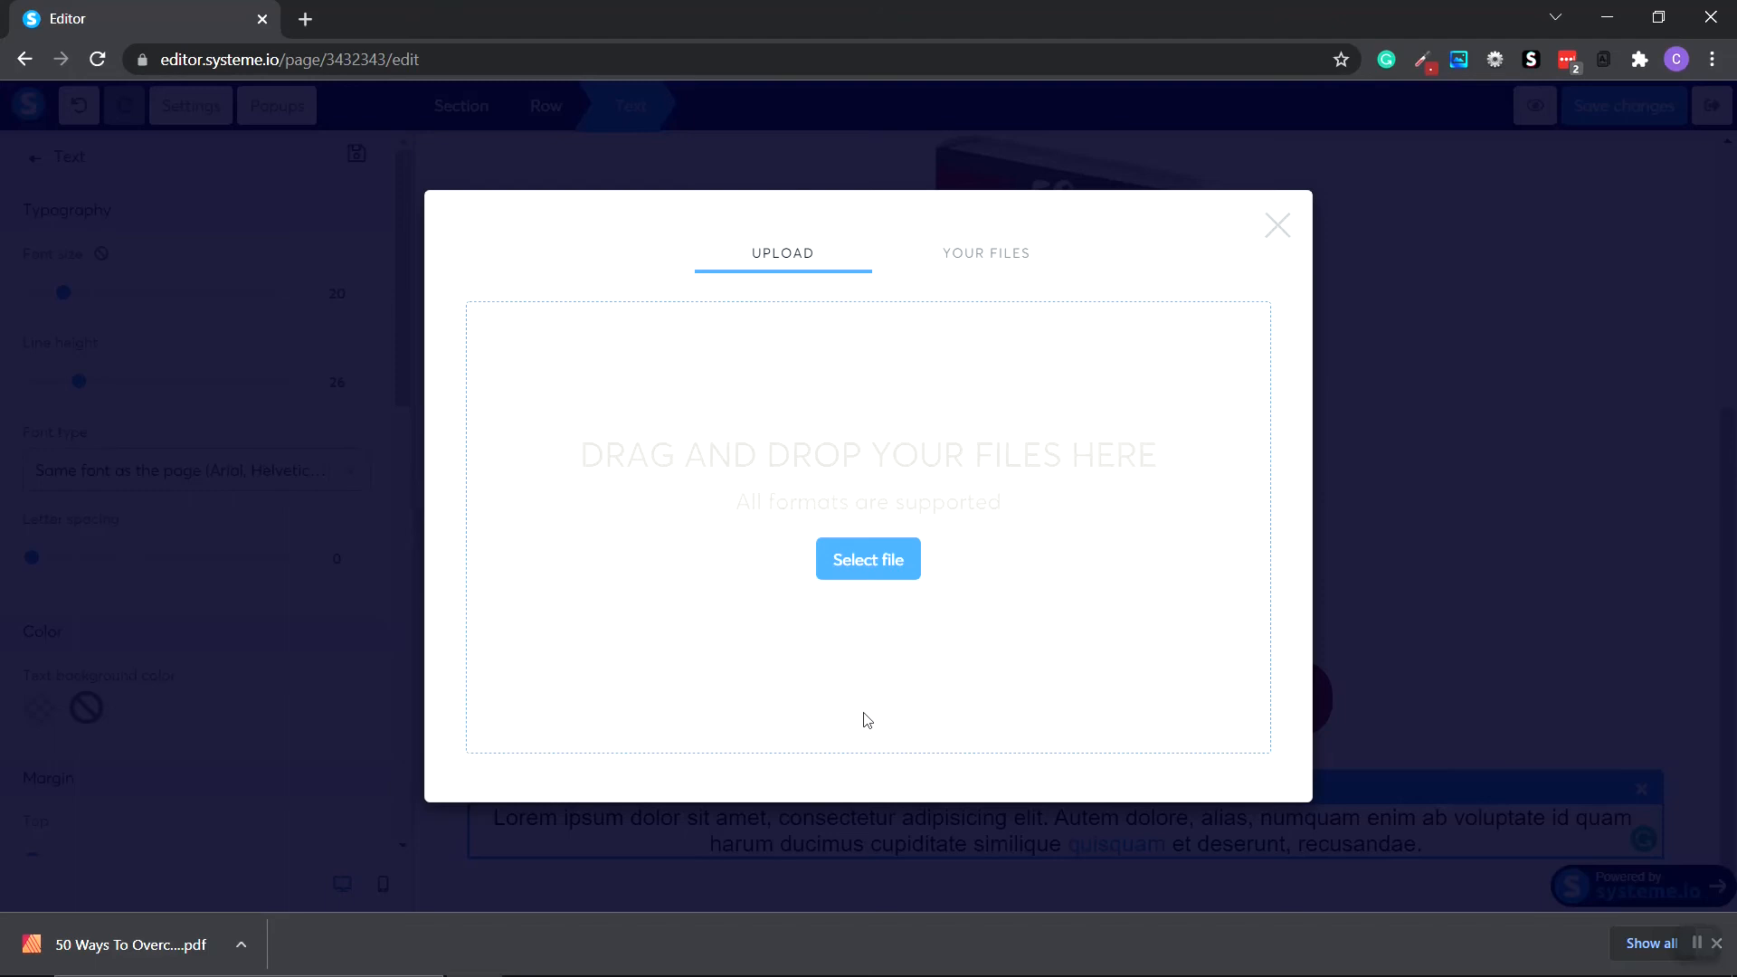
click(871, 564)
double_click(1369, 432)
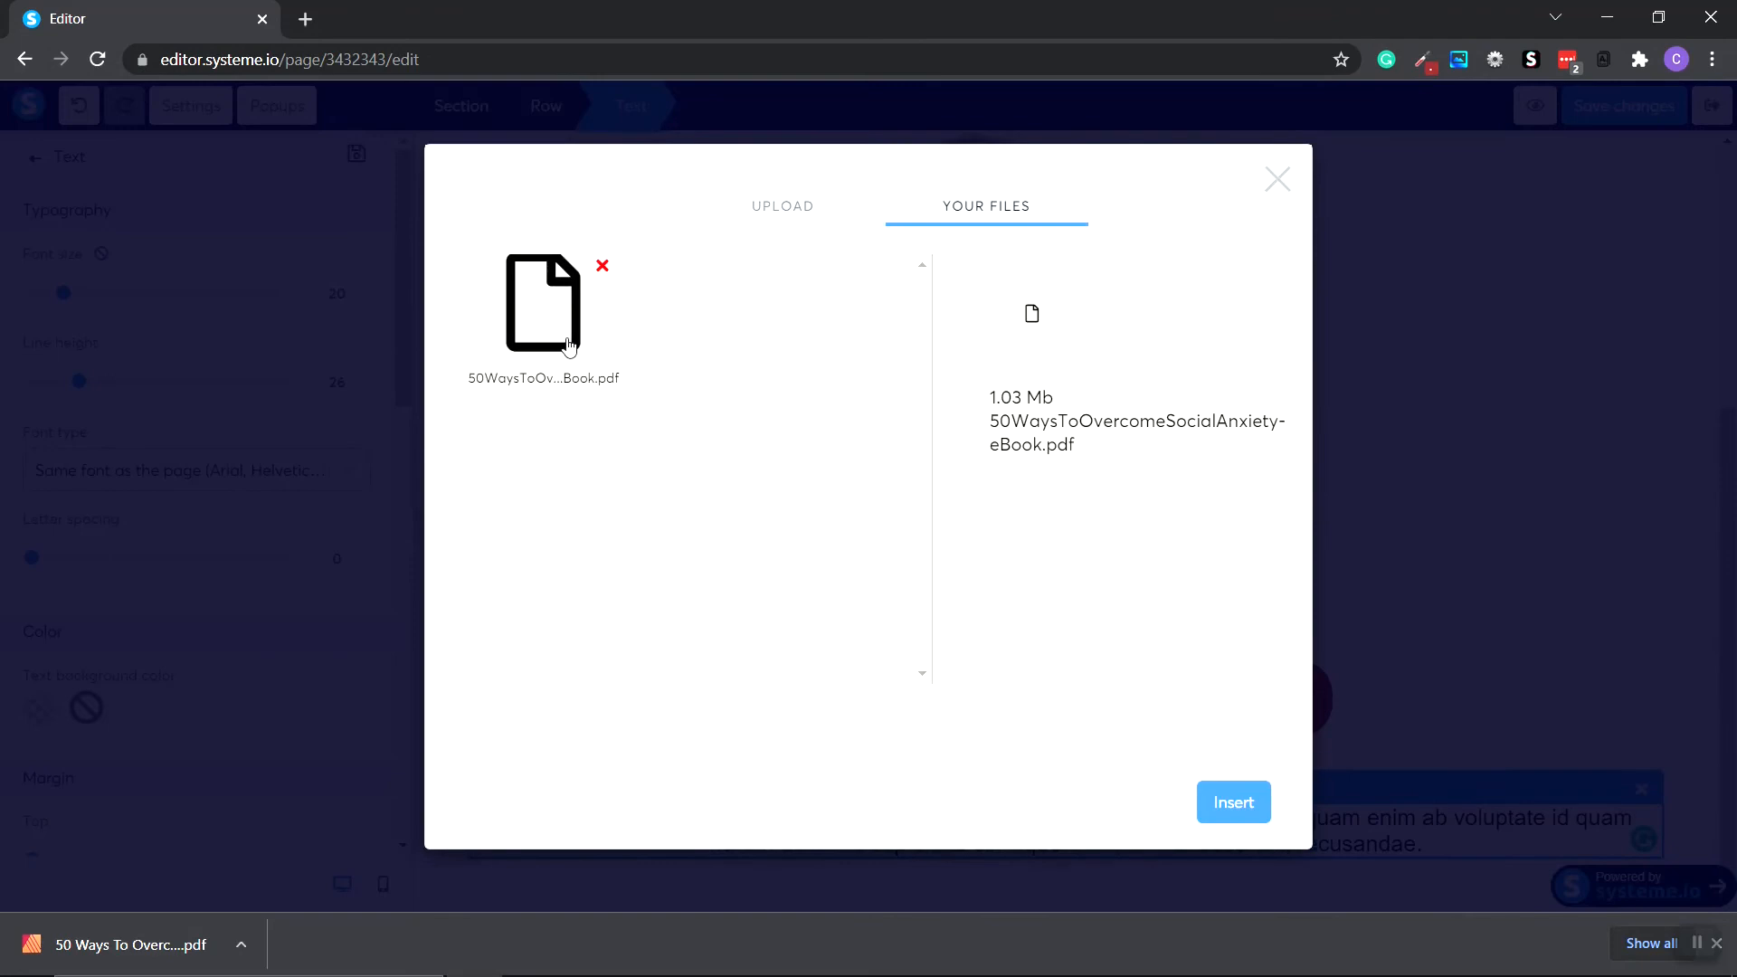
click(1236, 806)
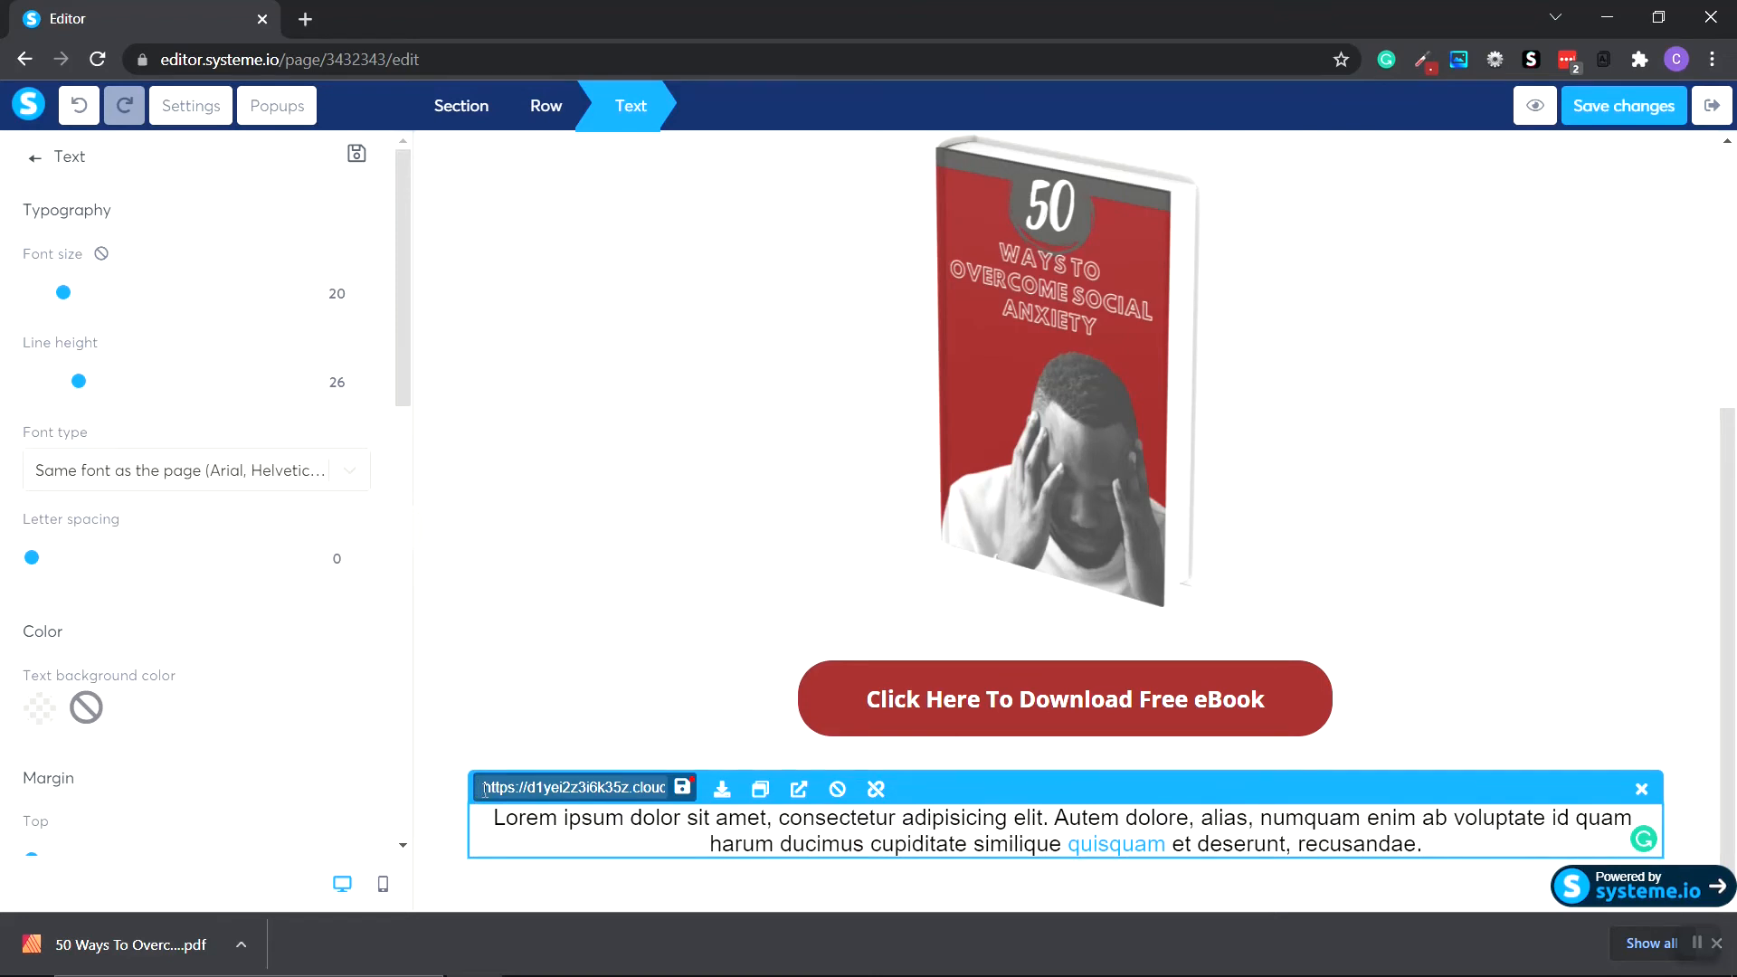
Step: Copy the full URL of the uploaded eBook PDF from the placeholder text's link
drag(633, 790, 679, 790)
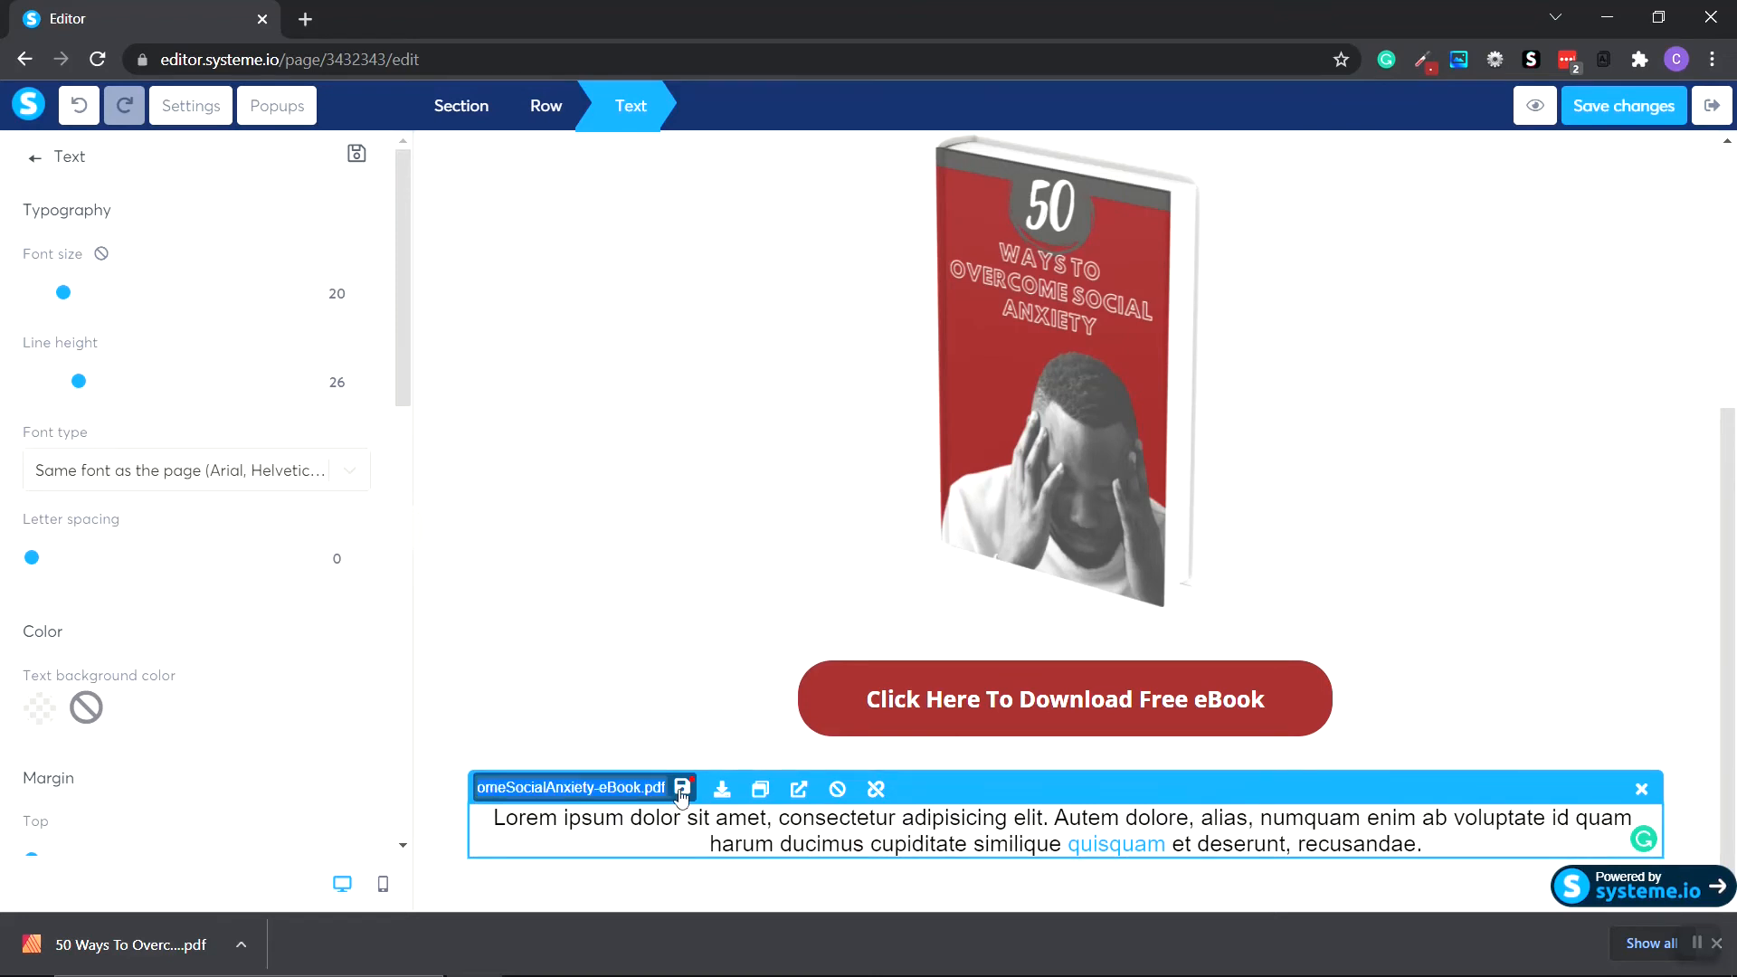
right_click(596, 790)
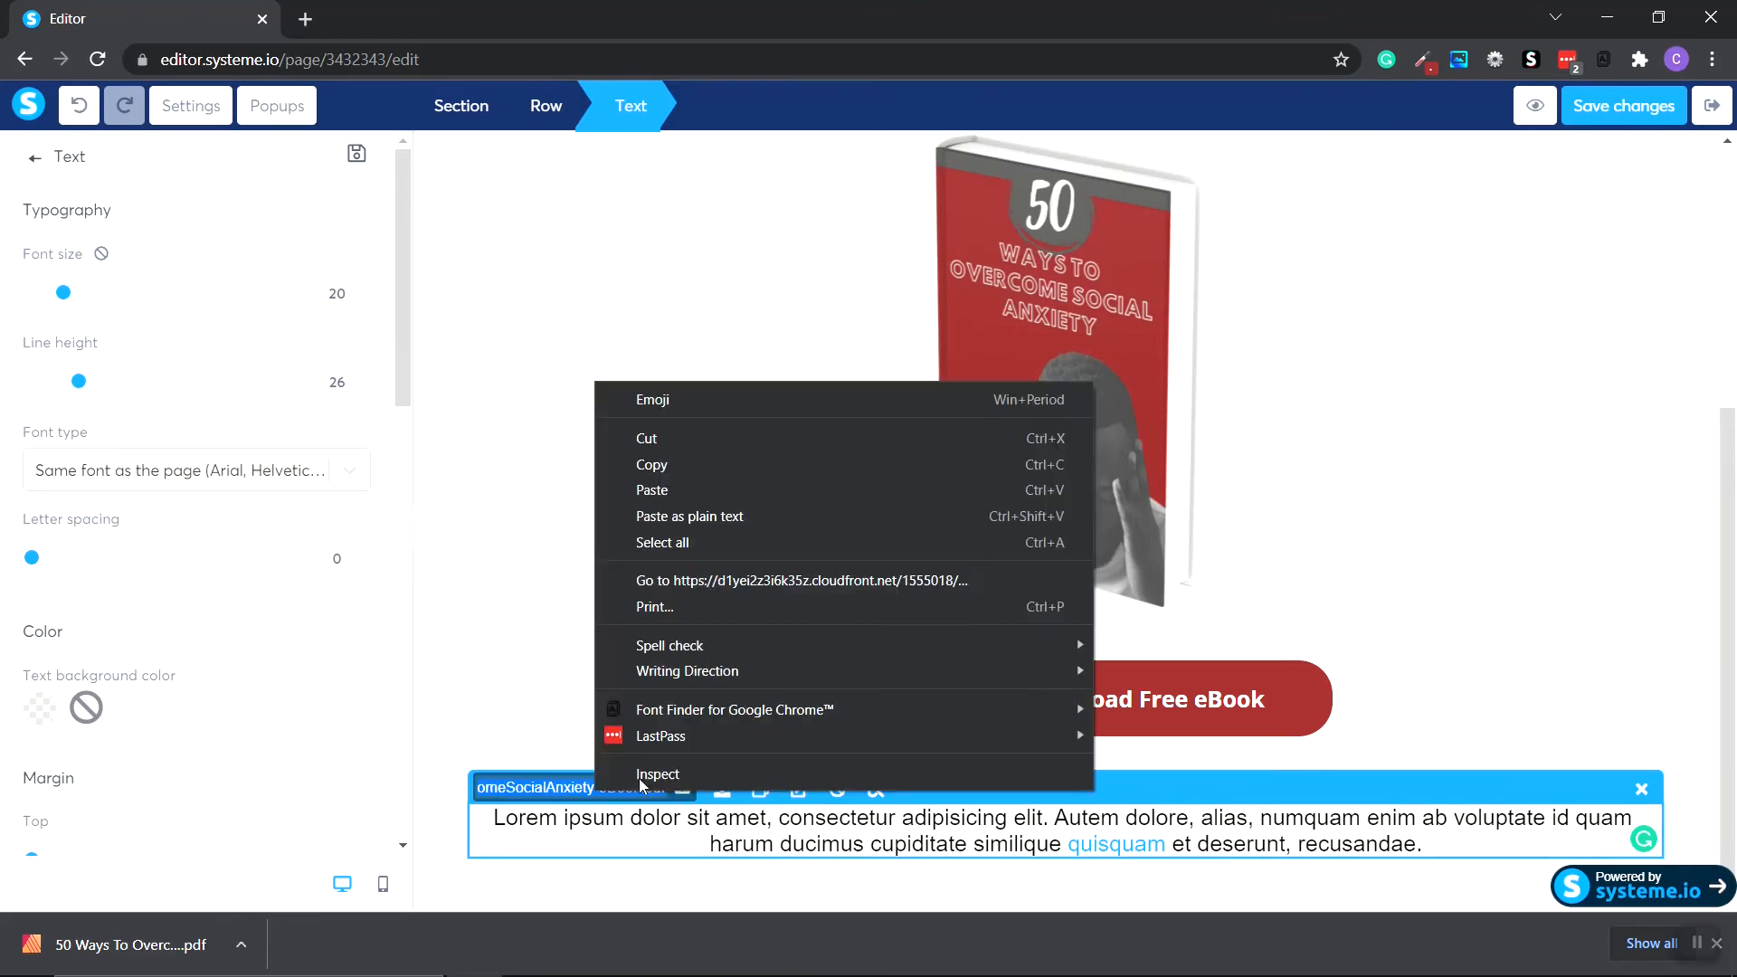
click(716, 459)
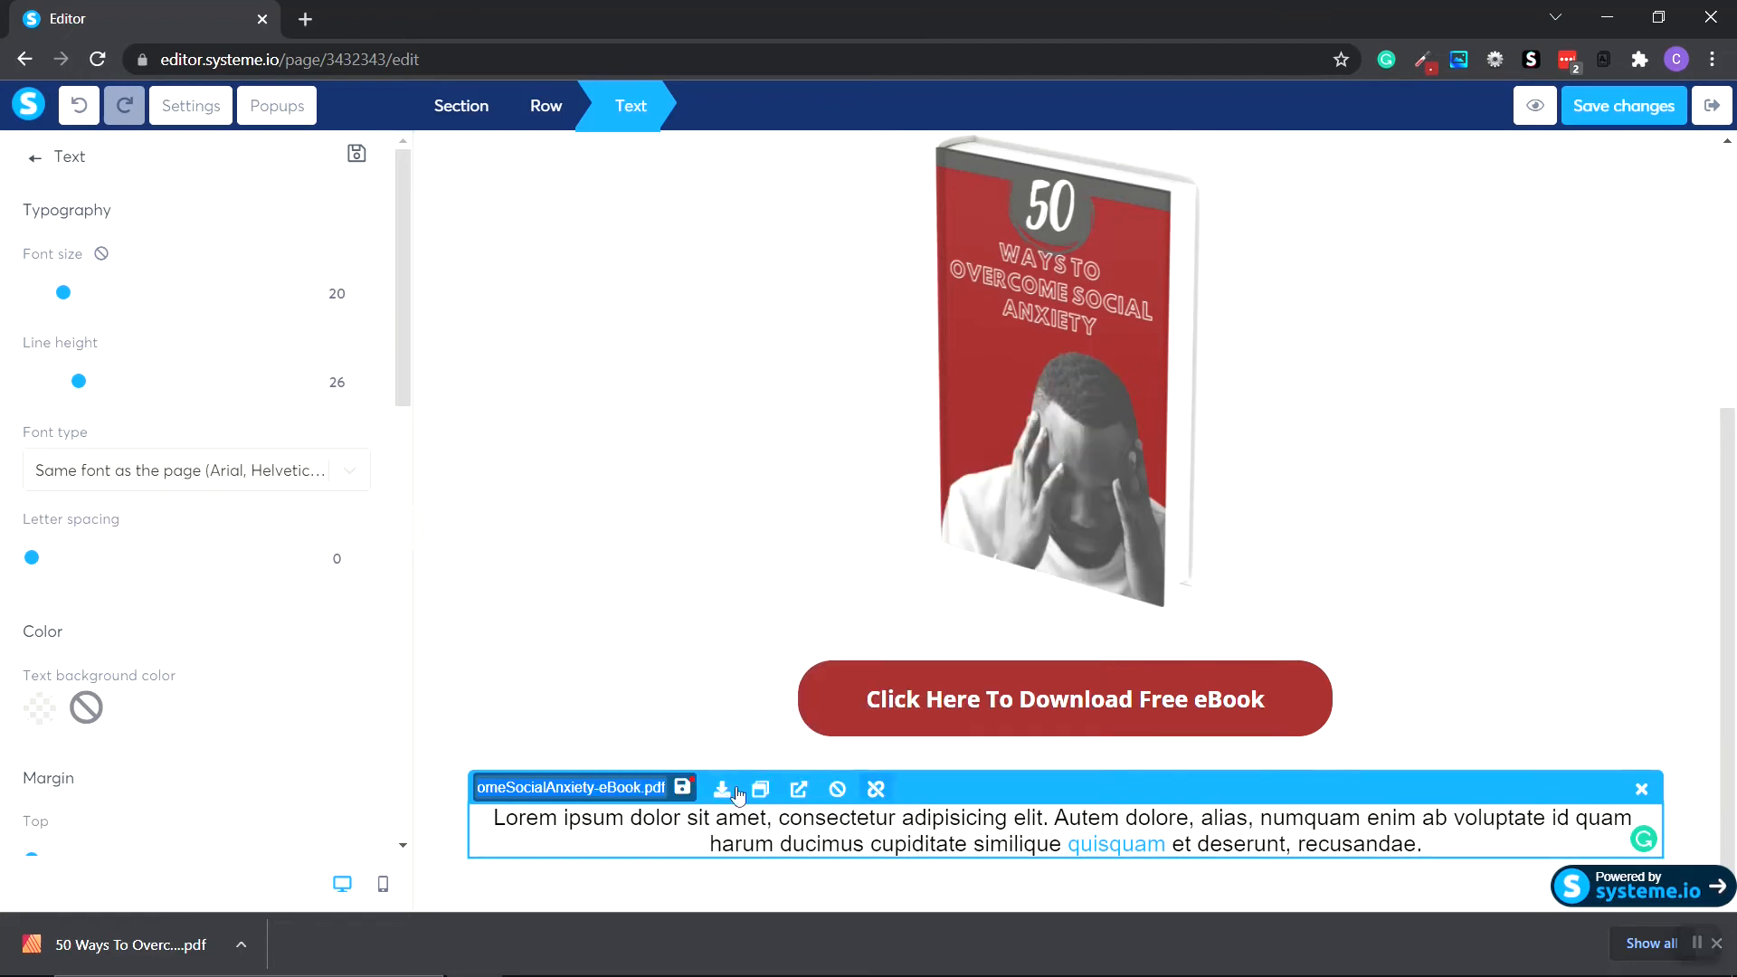
Step: Delete the placeholder text element and its empty row below the download button, confirming both deletions
click(1642, 789)
click(1646, 789)
key(Return)
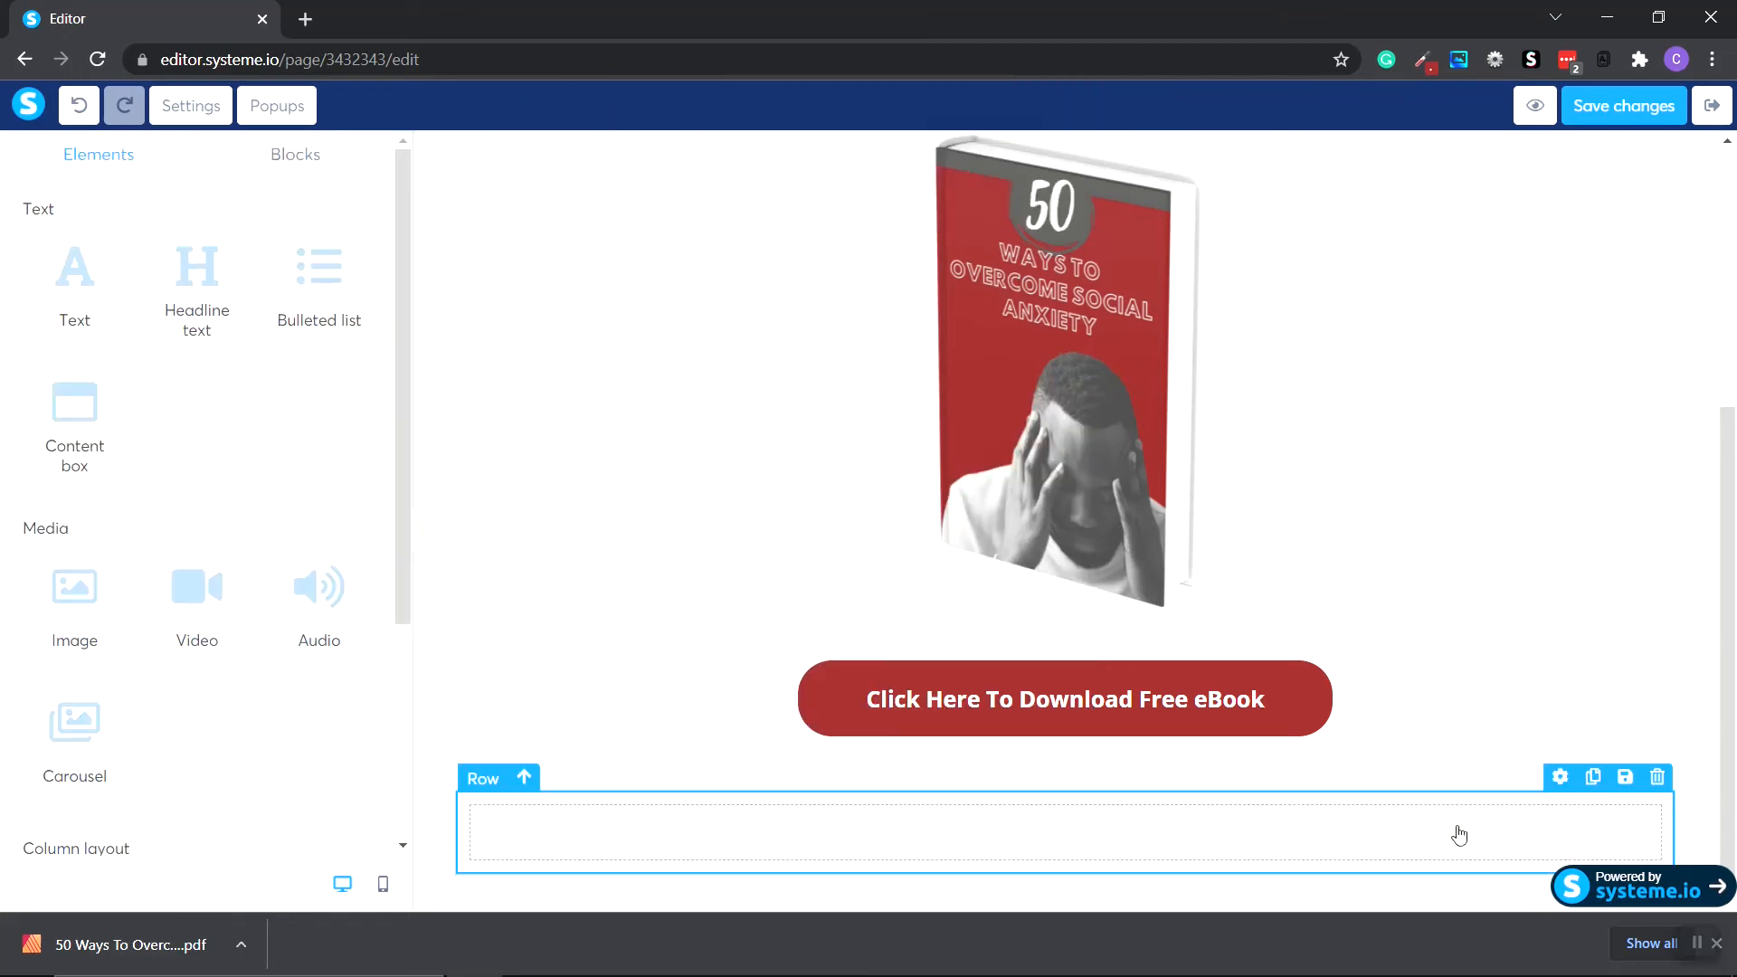
click(1657, 778)
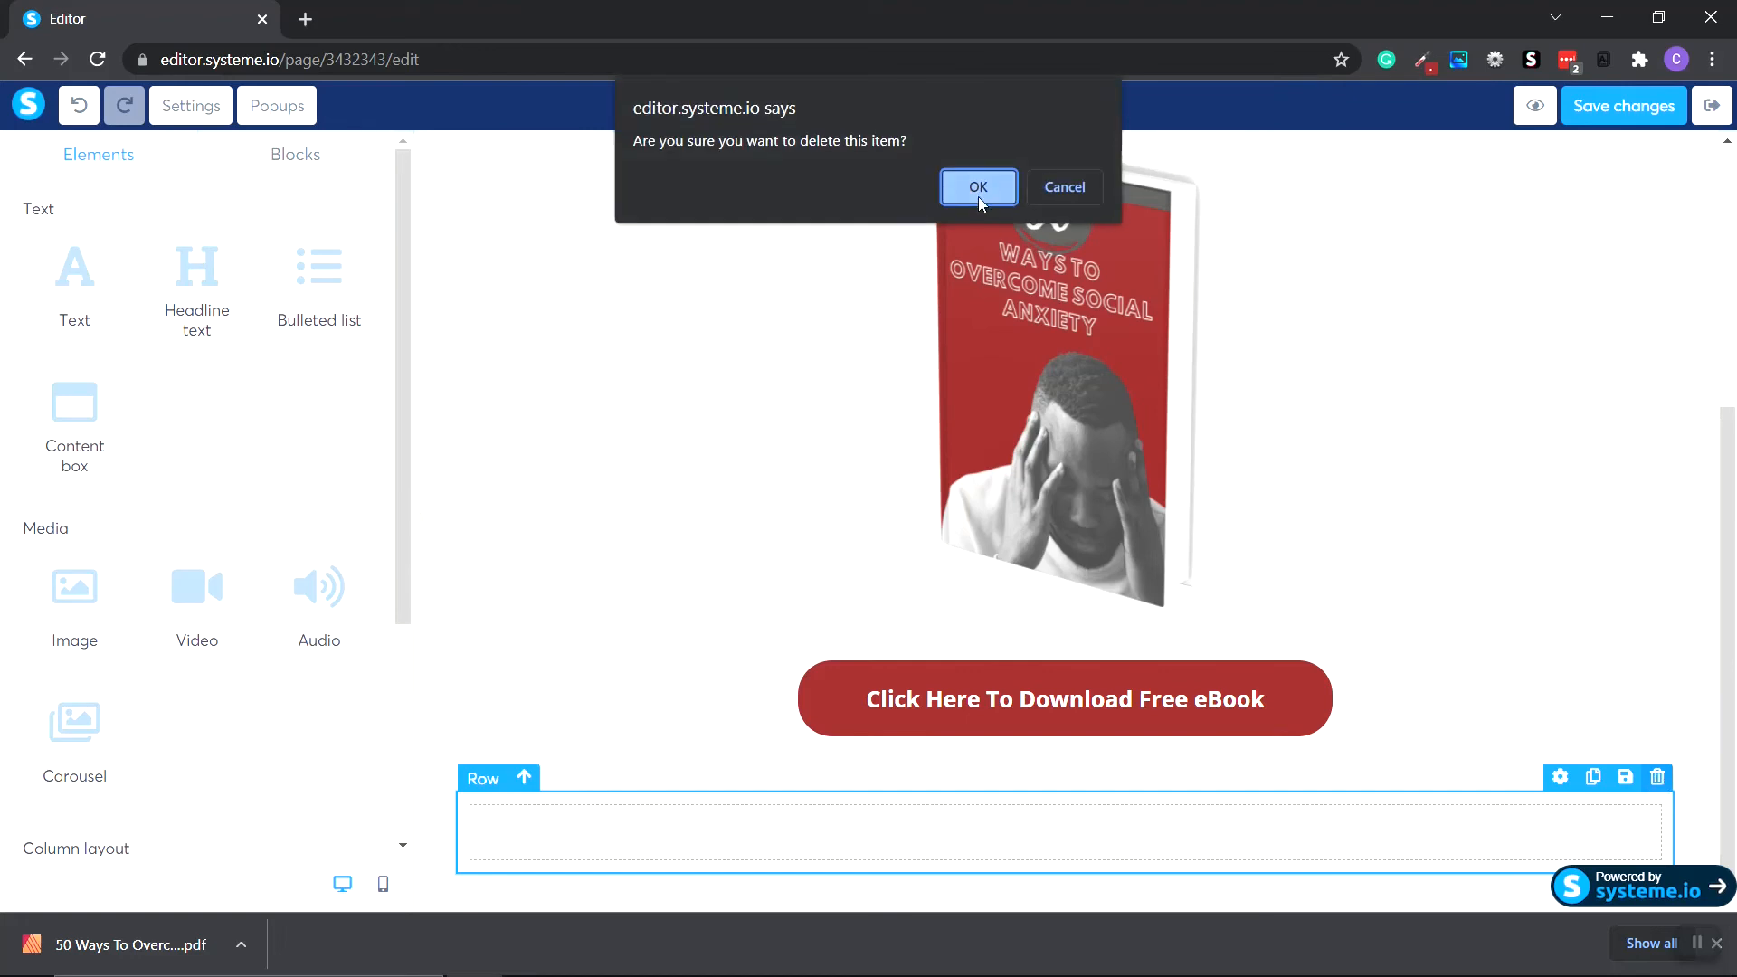
key(Return)
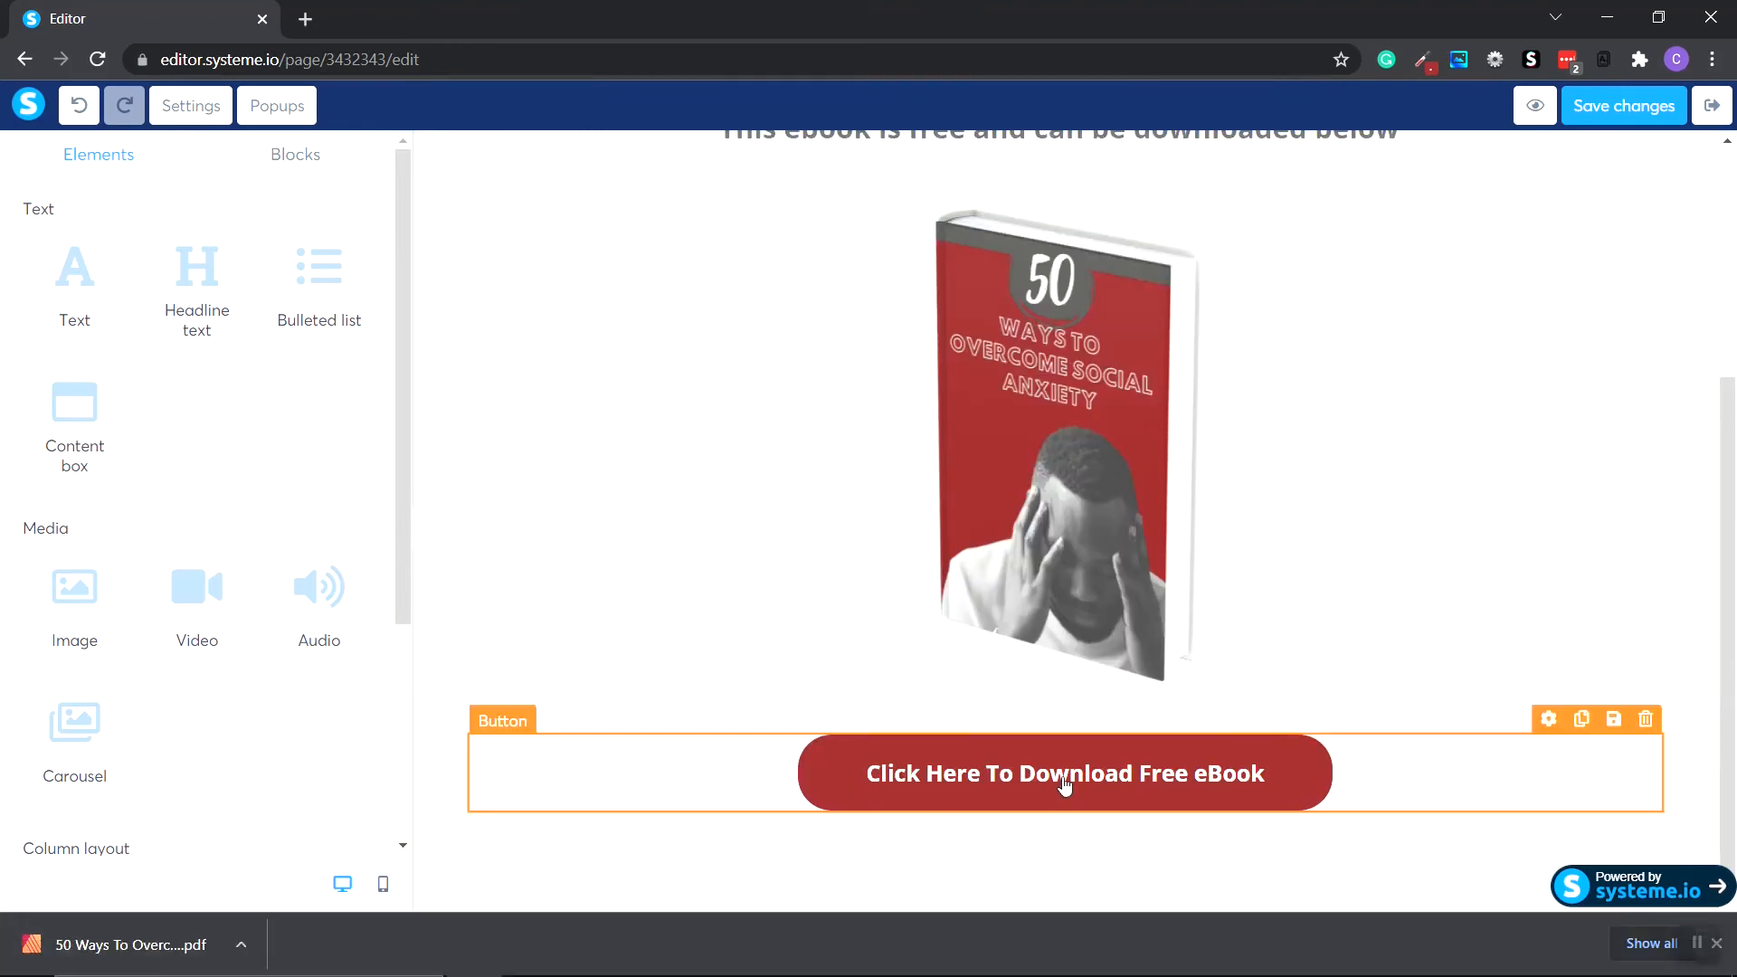
Step: Set the "Click Here To Download Free eBook" button's action to Open URL and have it open in a new window
click(1033, 775)
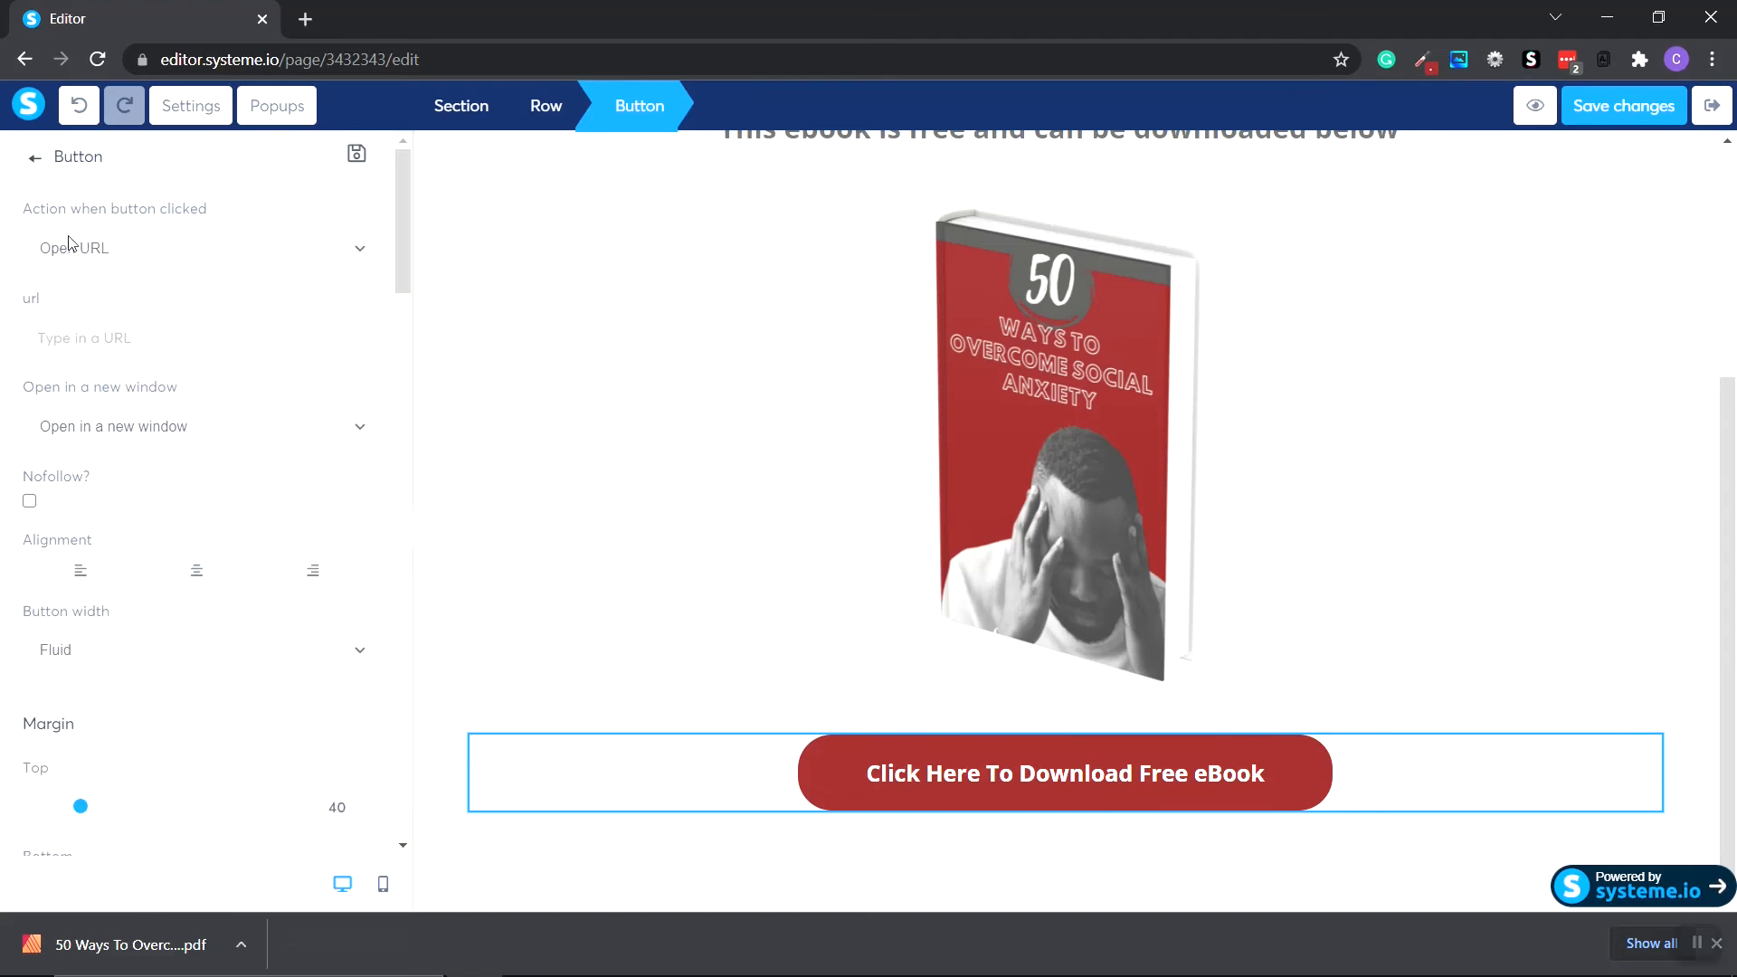
click(150, 251)
click(141, 315)
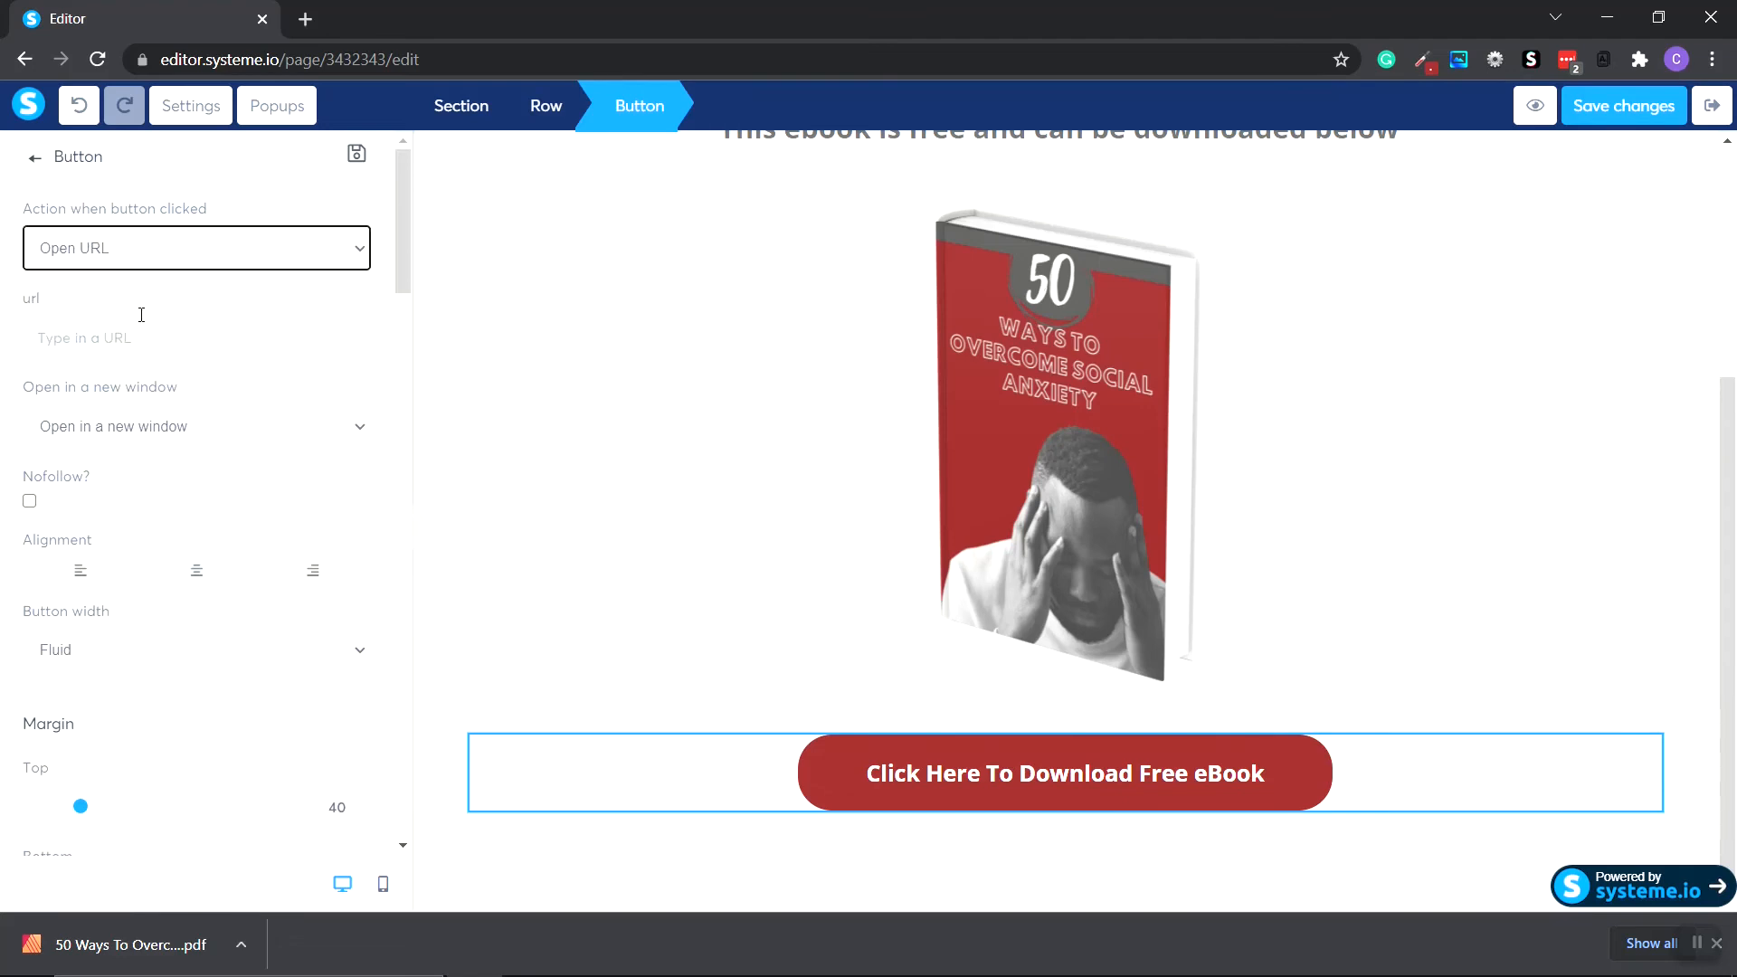
click(178, 435)
click(150, 470)
Step: Paste the copied eBook PDF link as the download button's URL and save the landing page
click(133, 334)
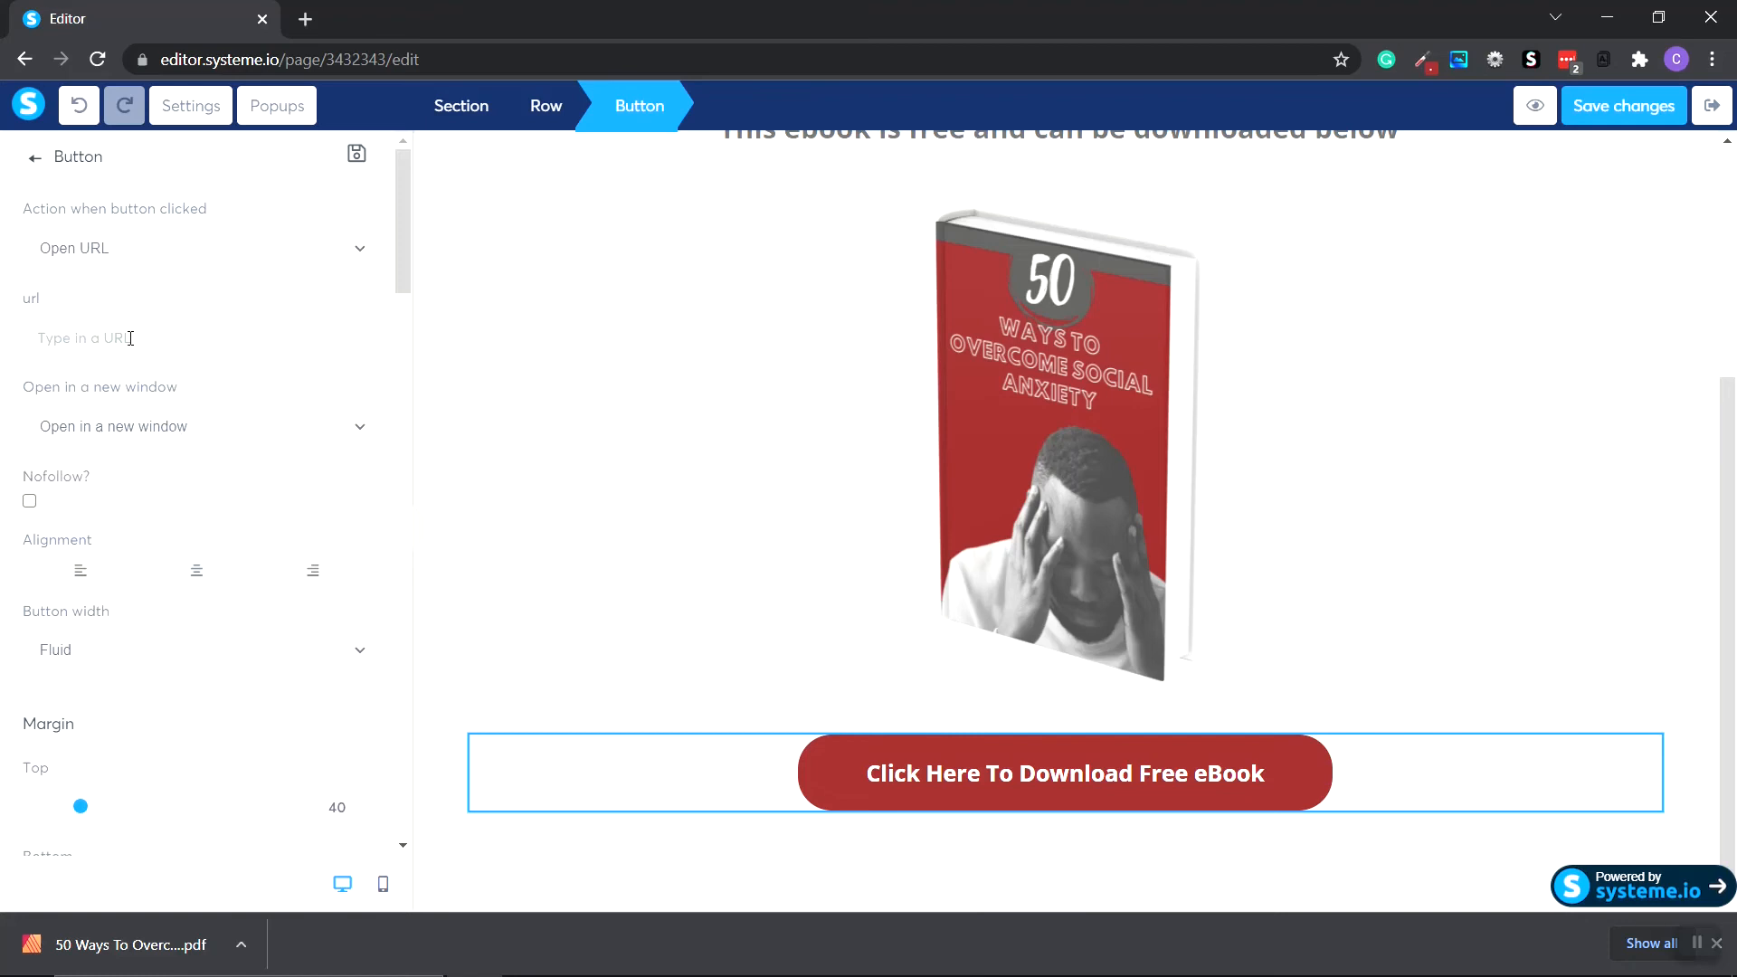
right_click(129, 338)
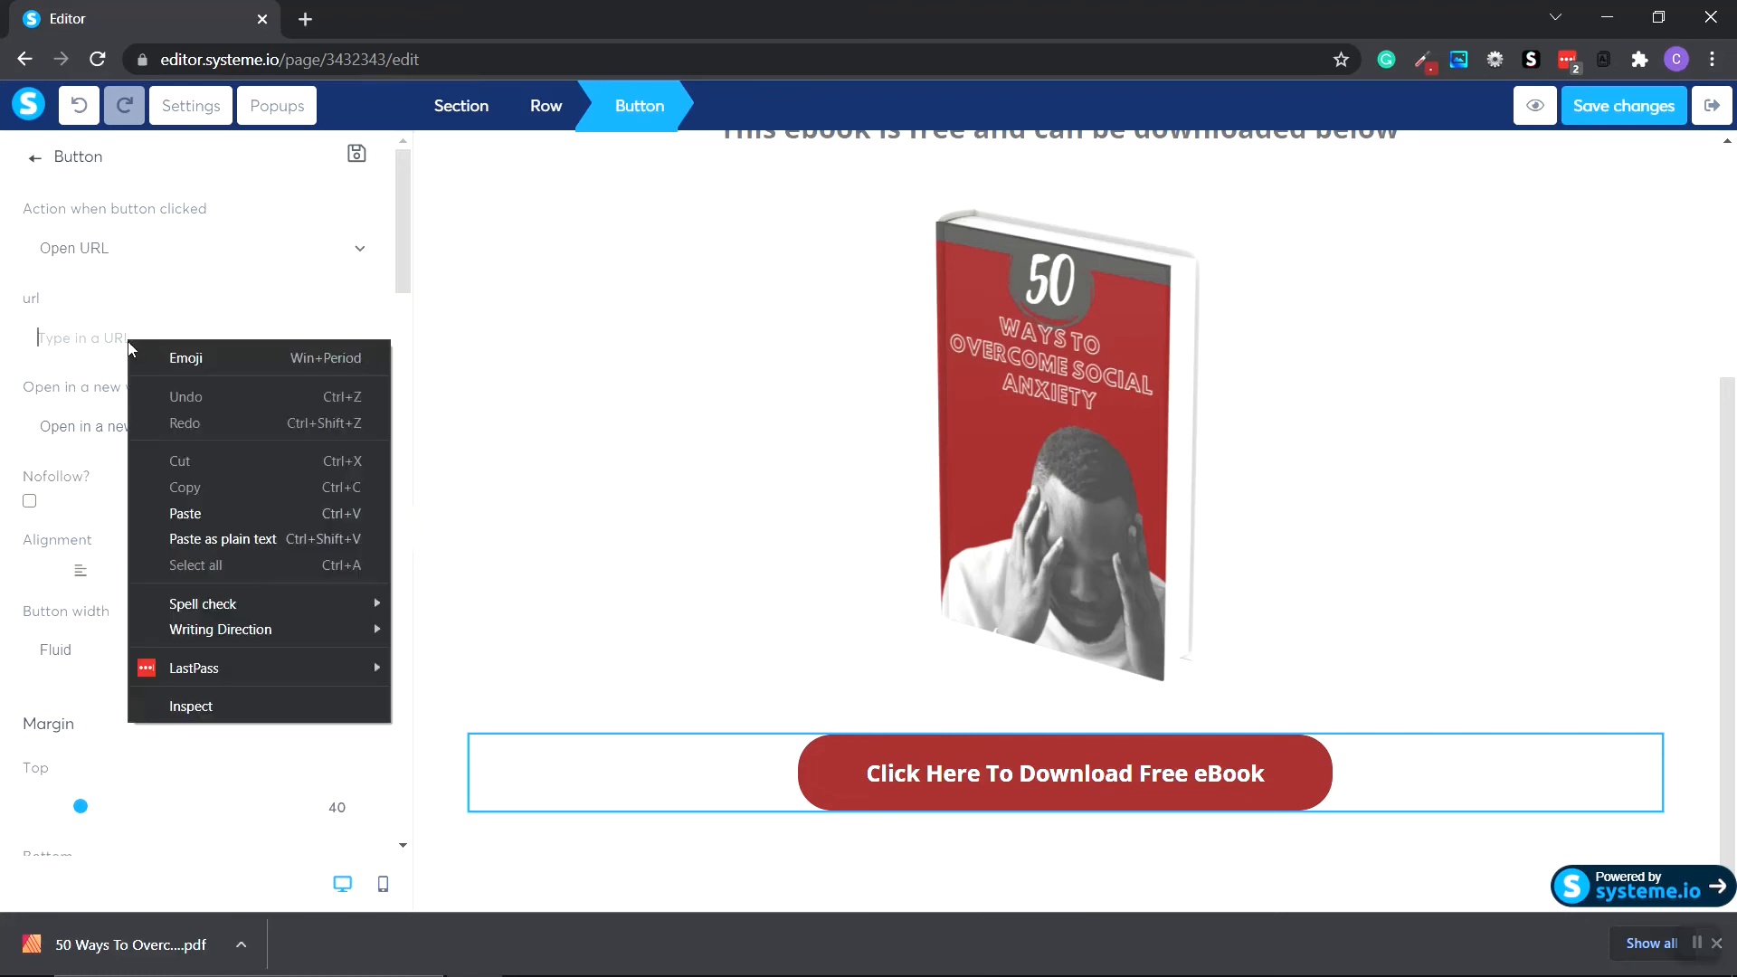
click(184, 509)
scroll(285, 489, down, 10)
scroll(285, 489, up, 10)
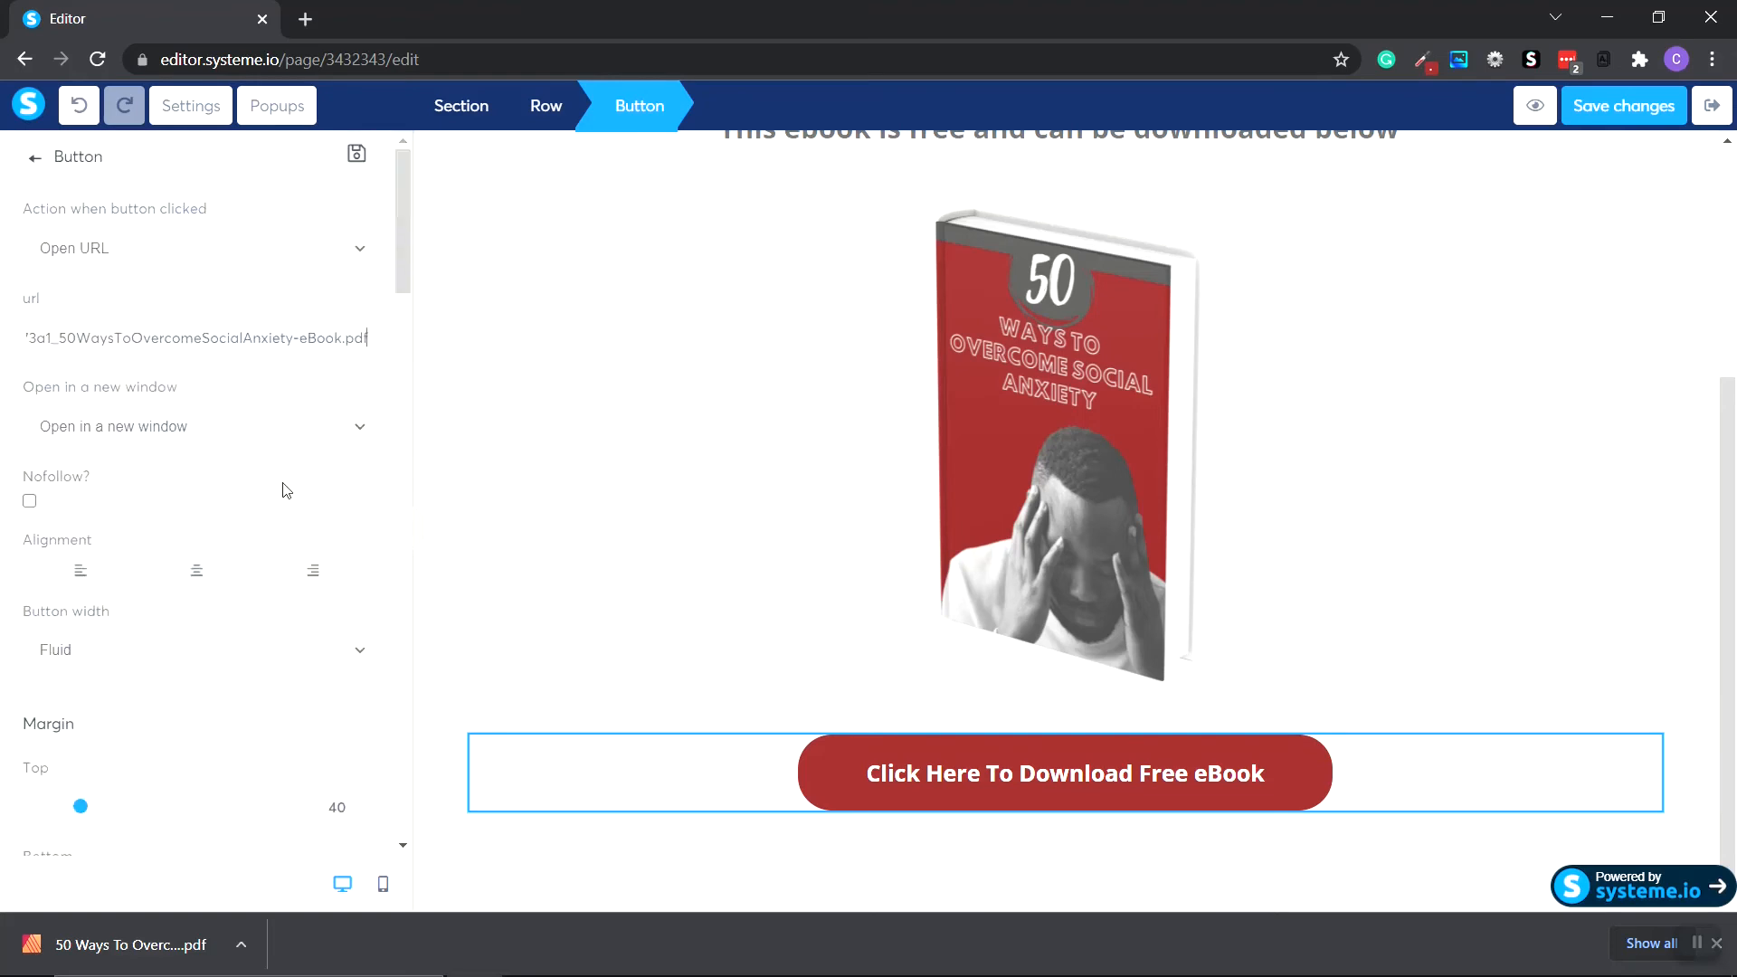
click(1637, 113)
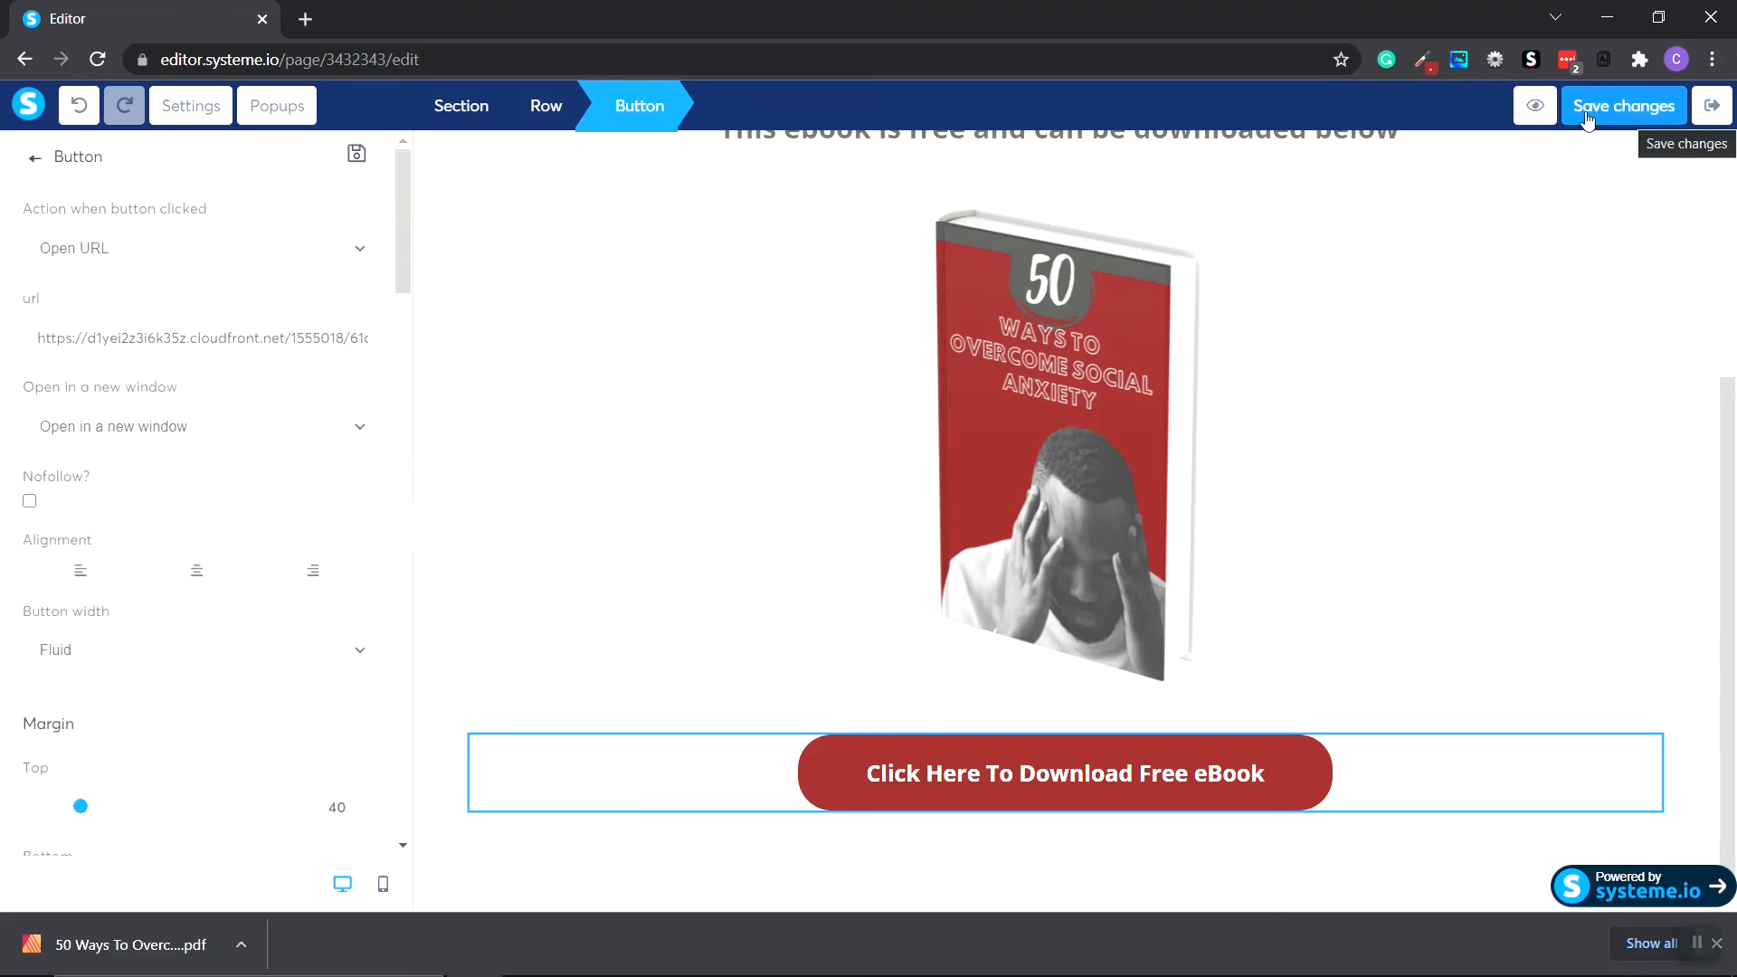
Step: Preview the landing page and test its download button to get the free eBook
click(1534, 108)
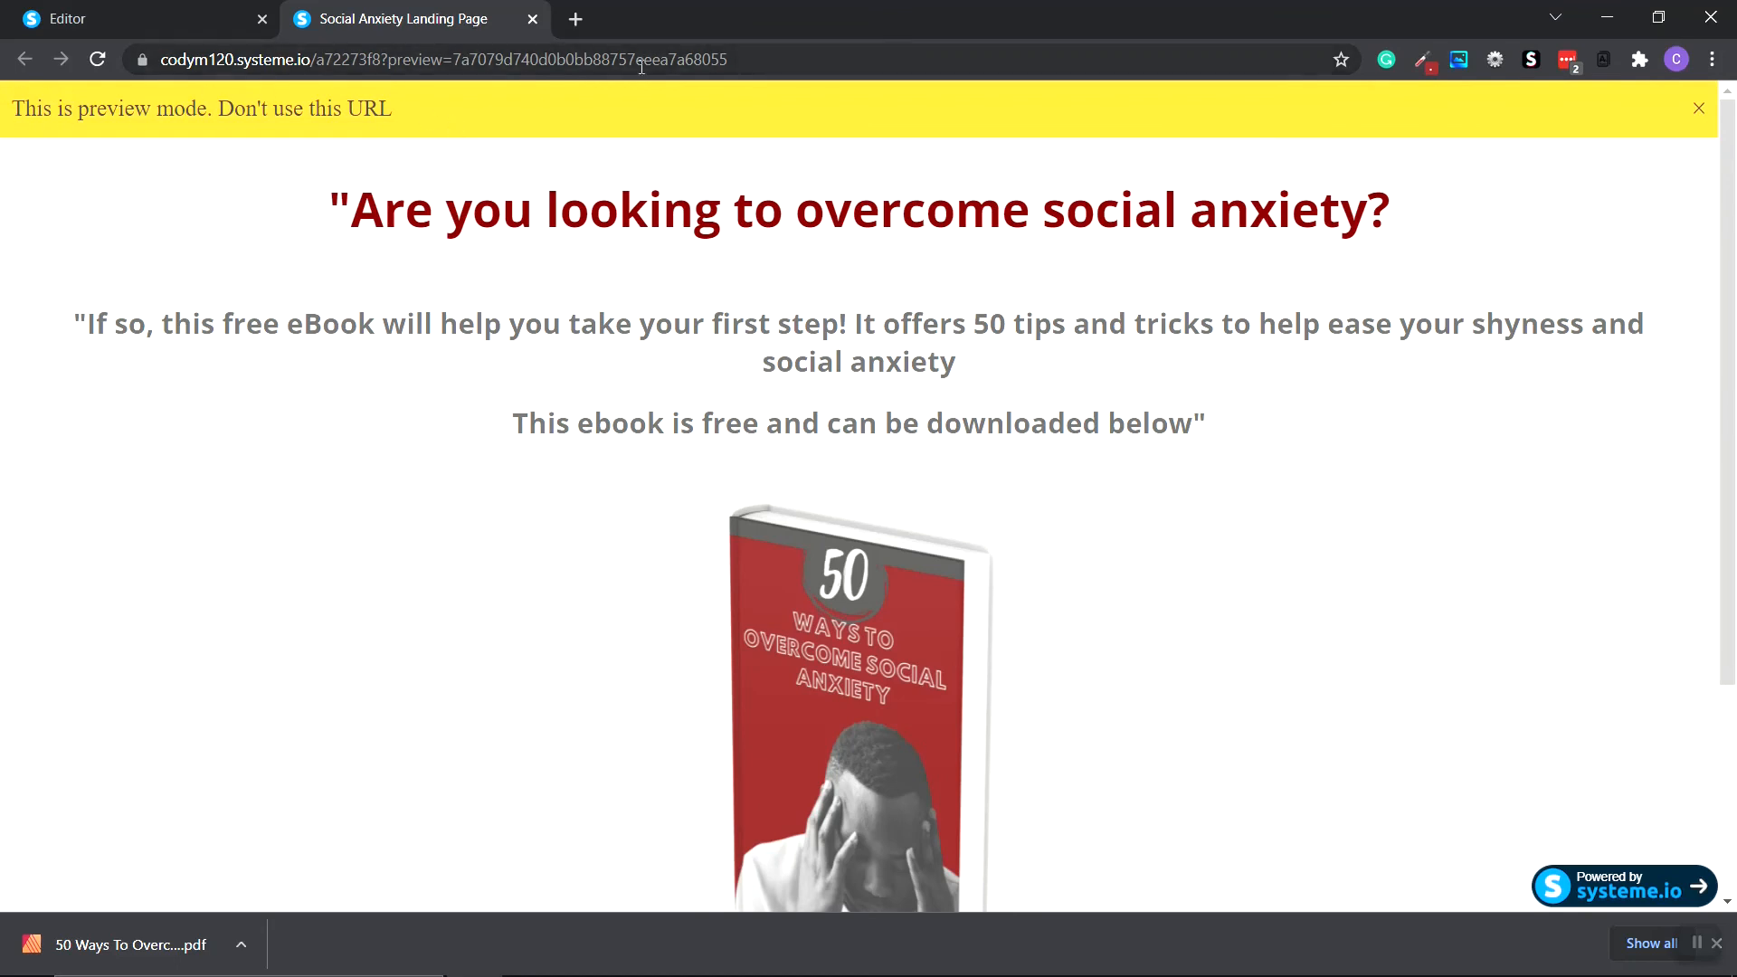
scroll(814, 452, down, 3)
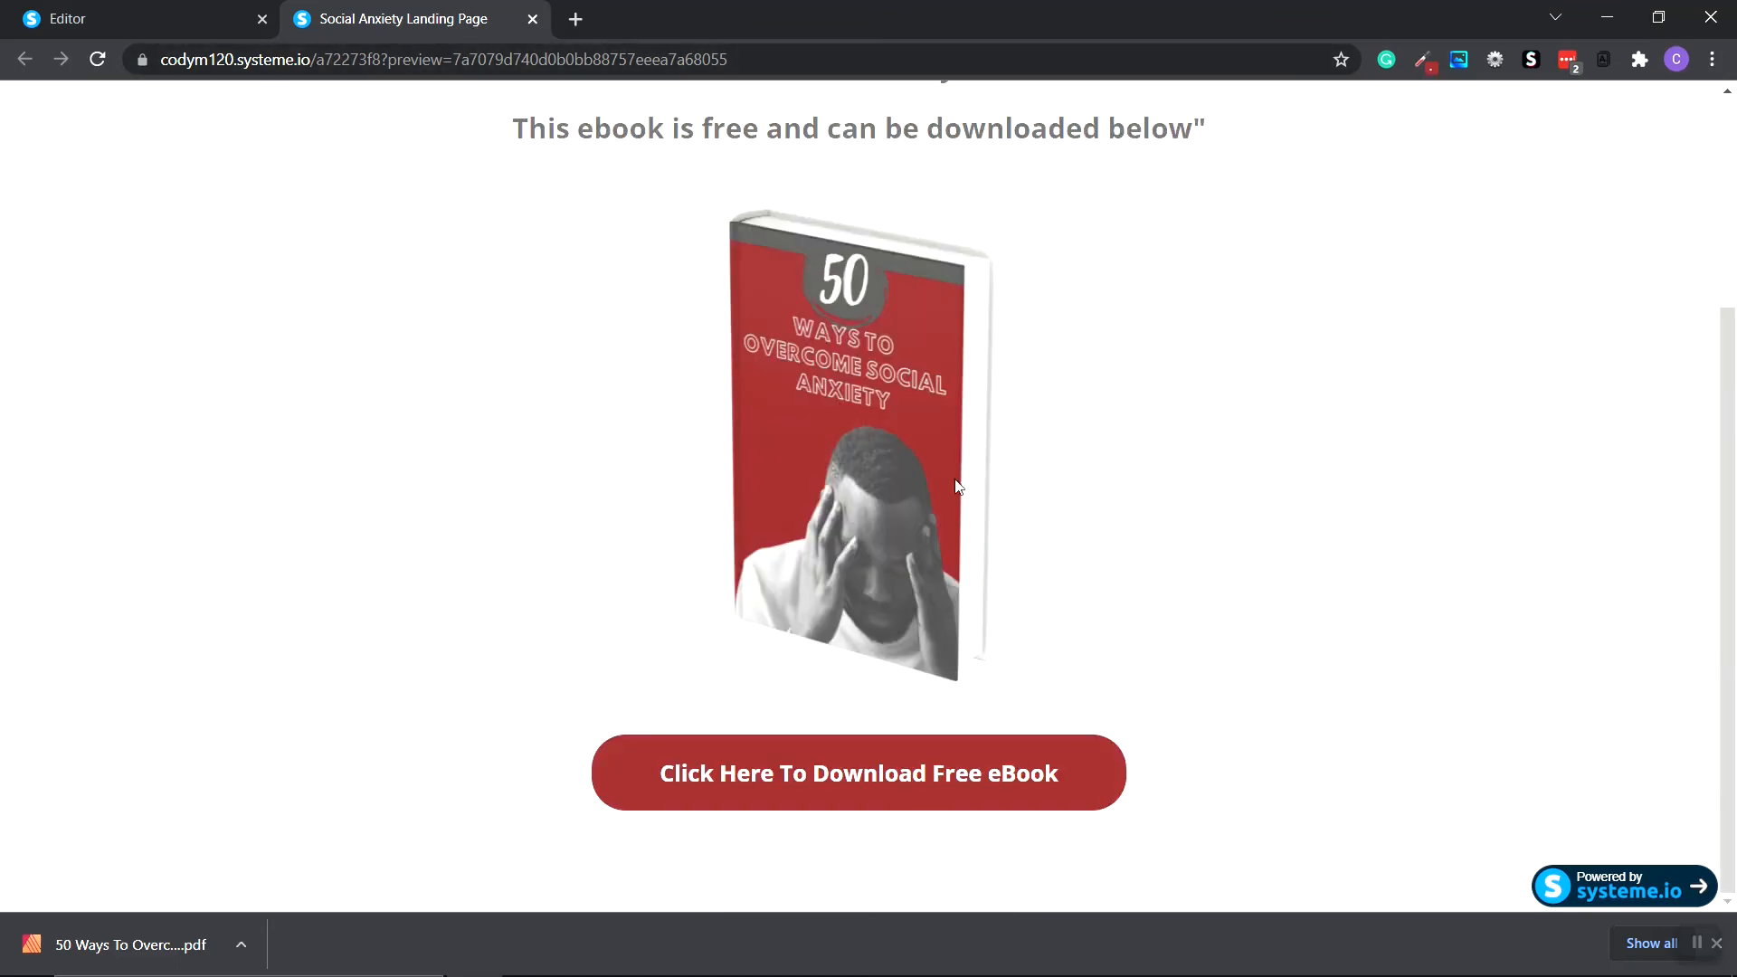
click(864, 787)
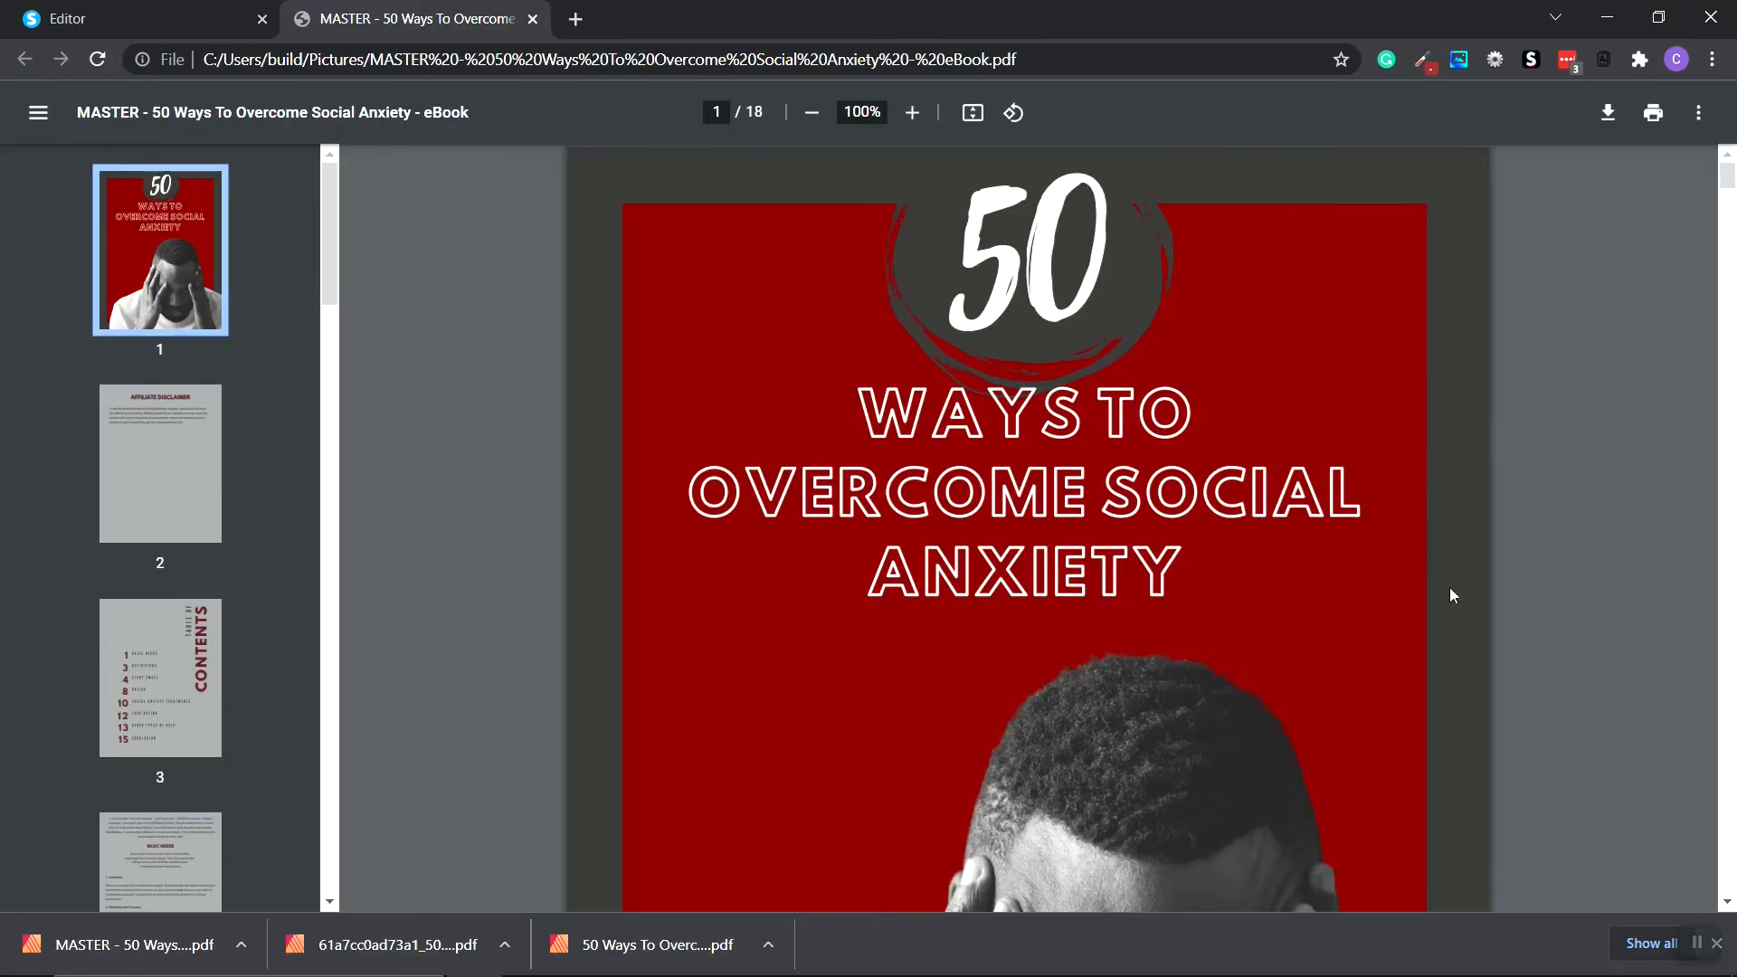
Step: Follow the affiliate link below the Eye Contact tip in the eBook PDF and examine the offer's sales page, closing it when finished
drag(1727, 186, 1728, 573)
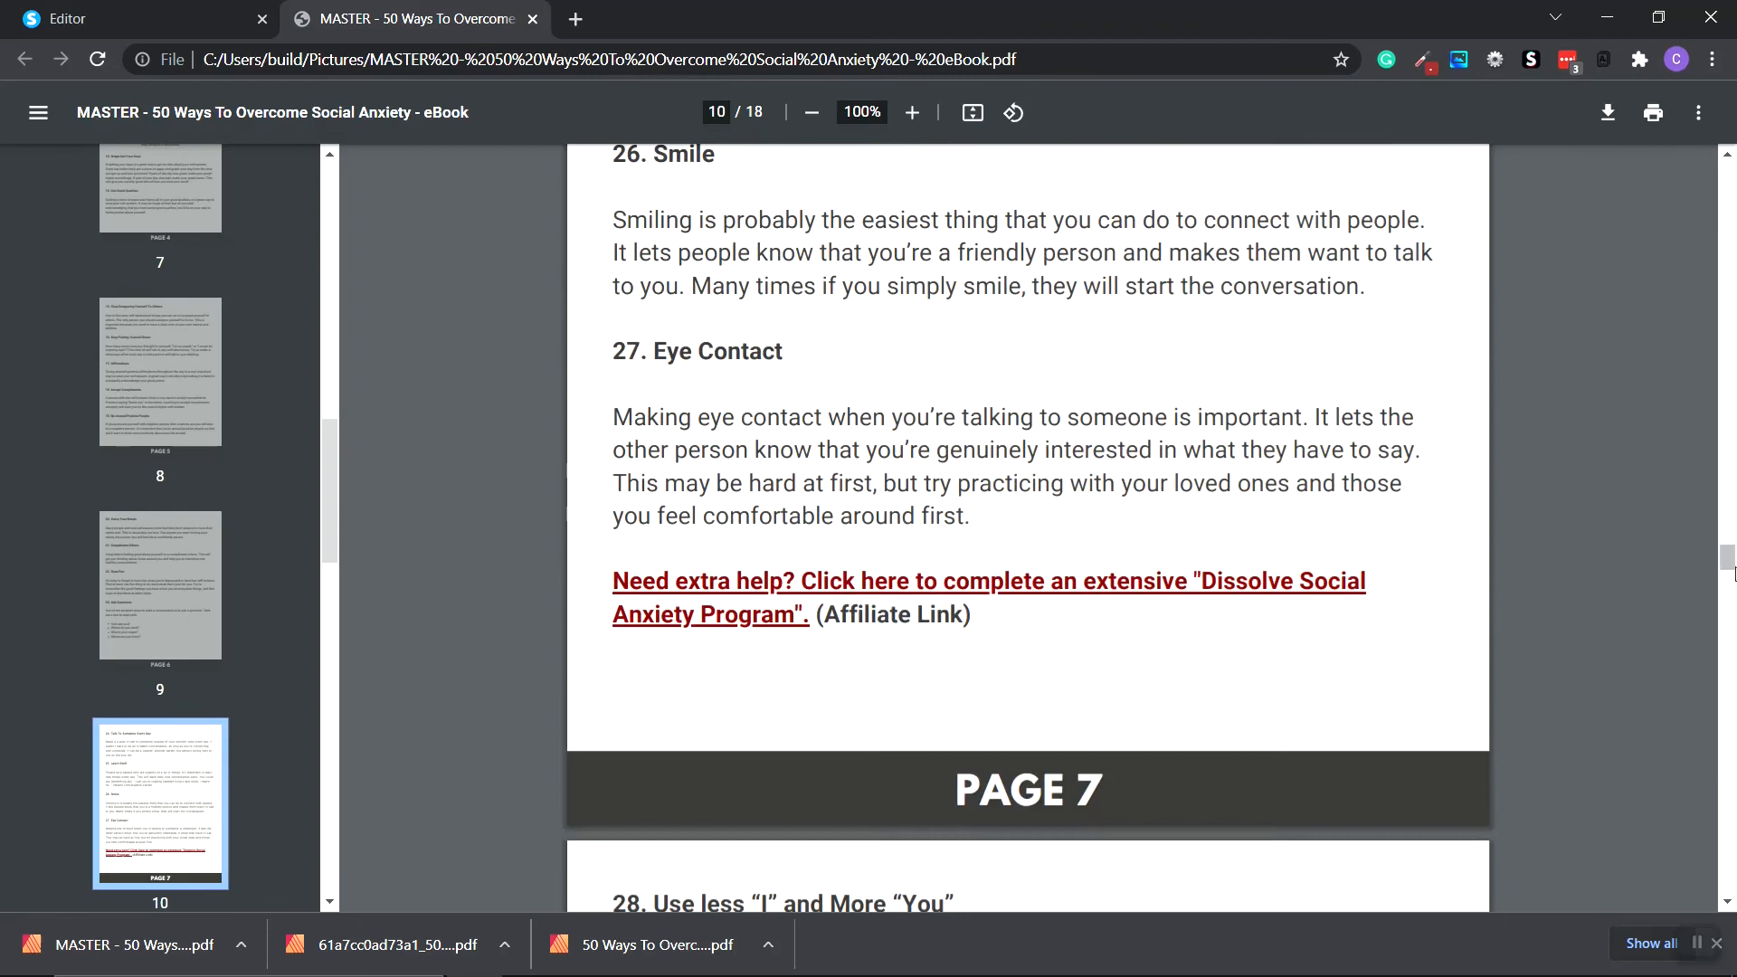
click(1025, 590)
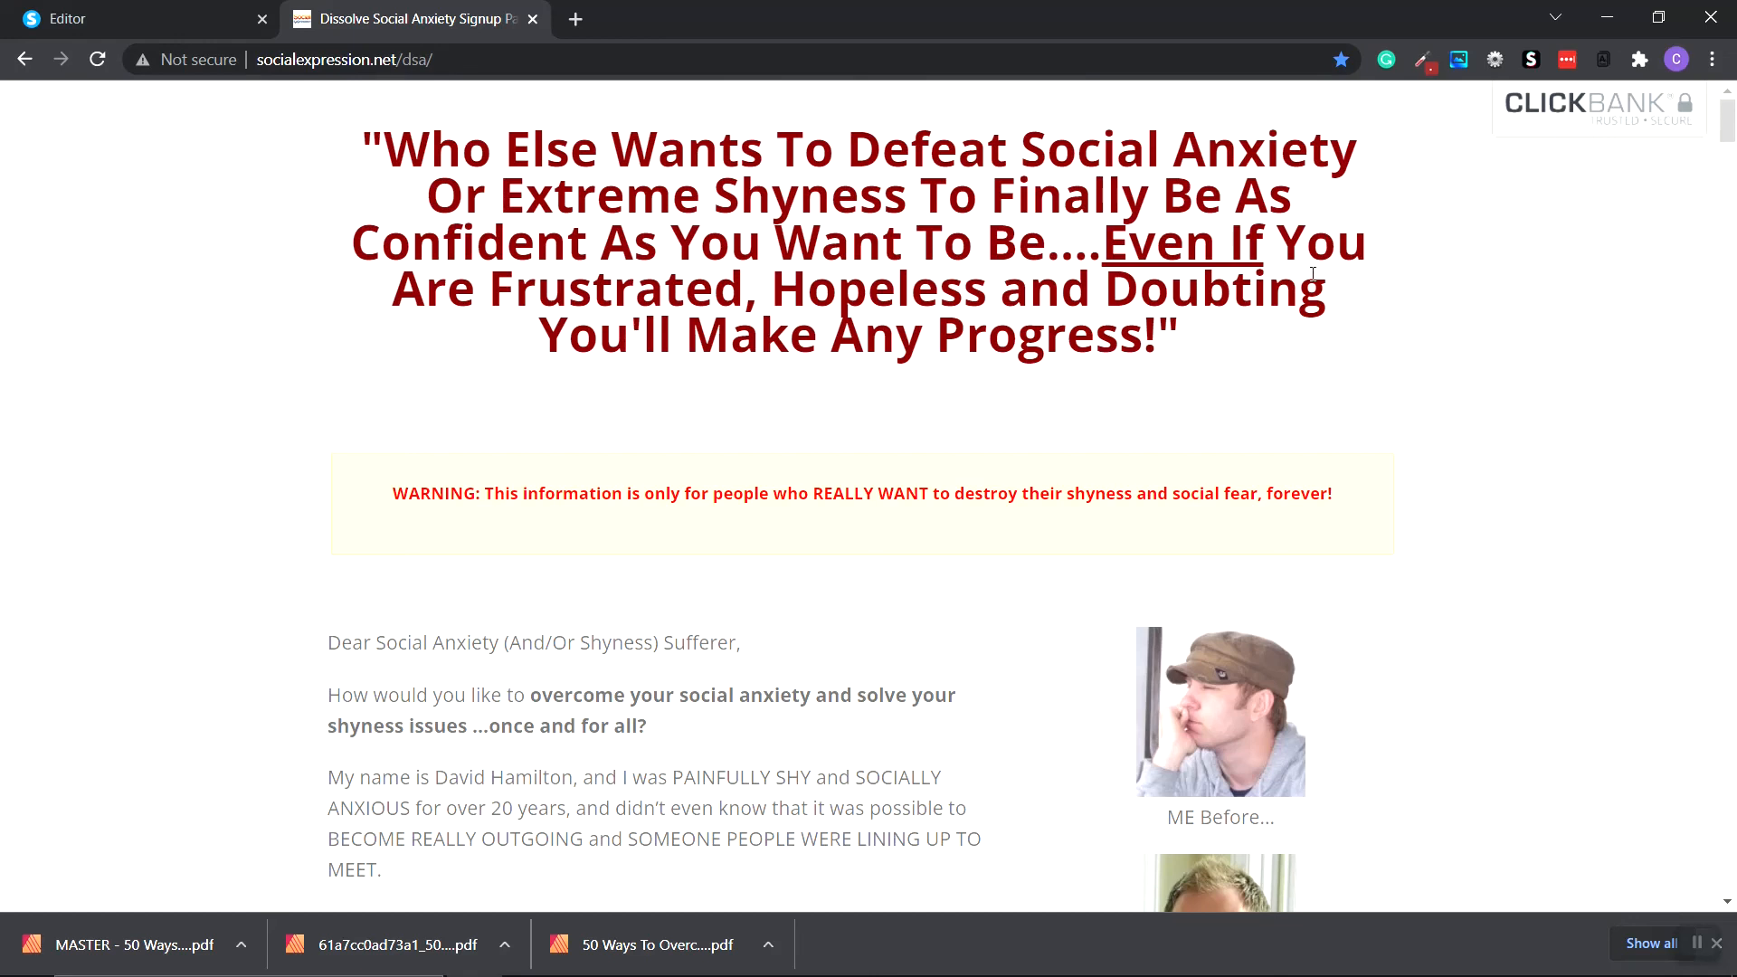
scroll(1096, 586, down, 20)
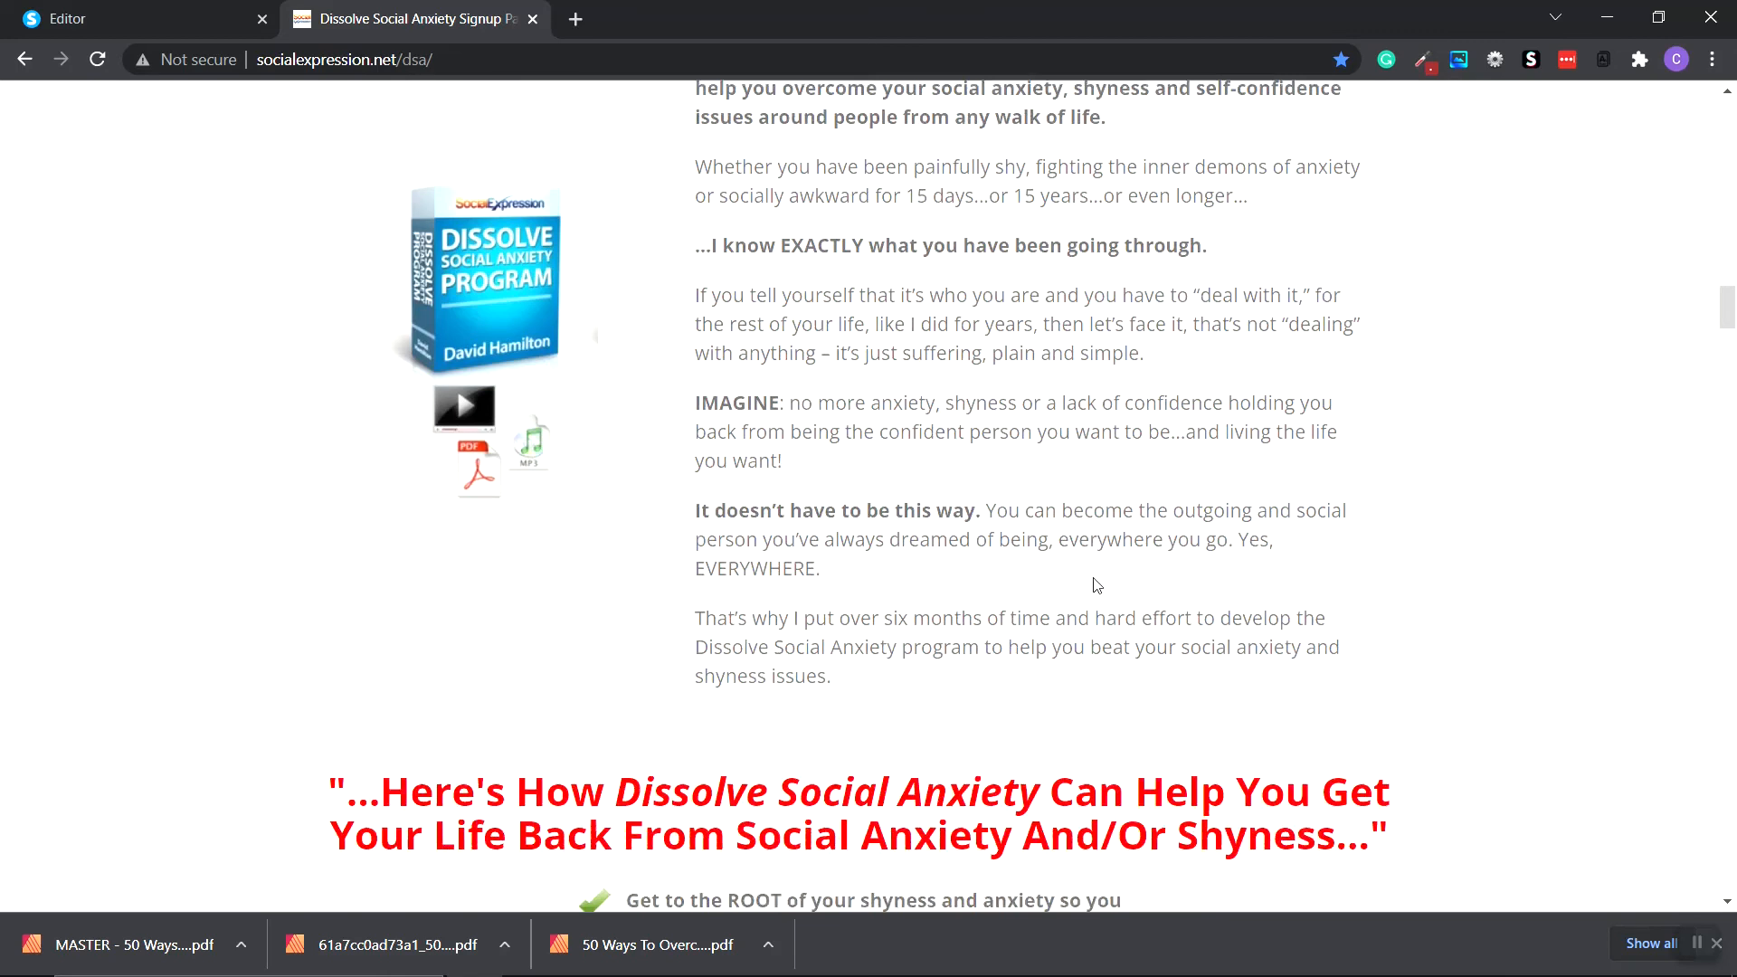
scroll(1095, 586, down, 9)
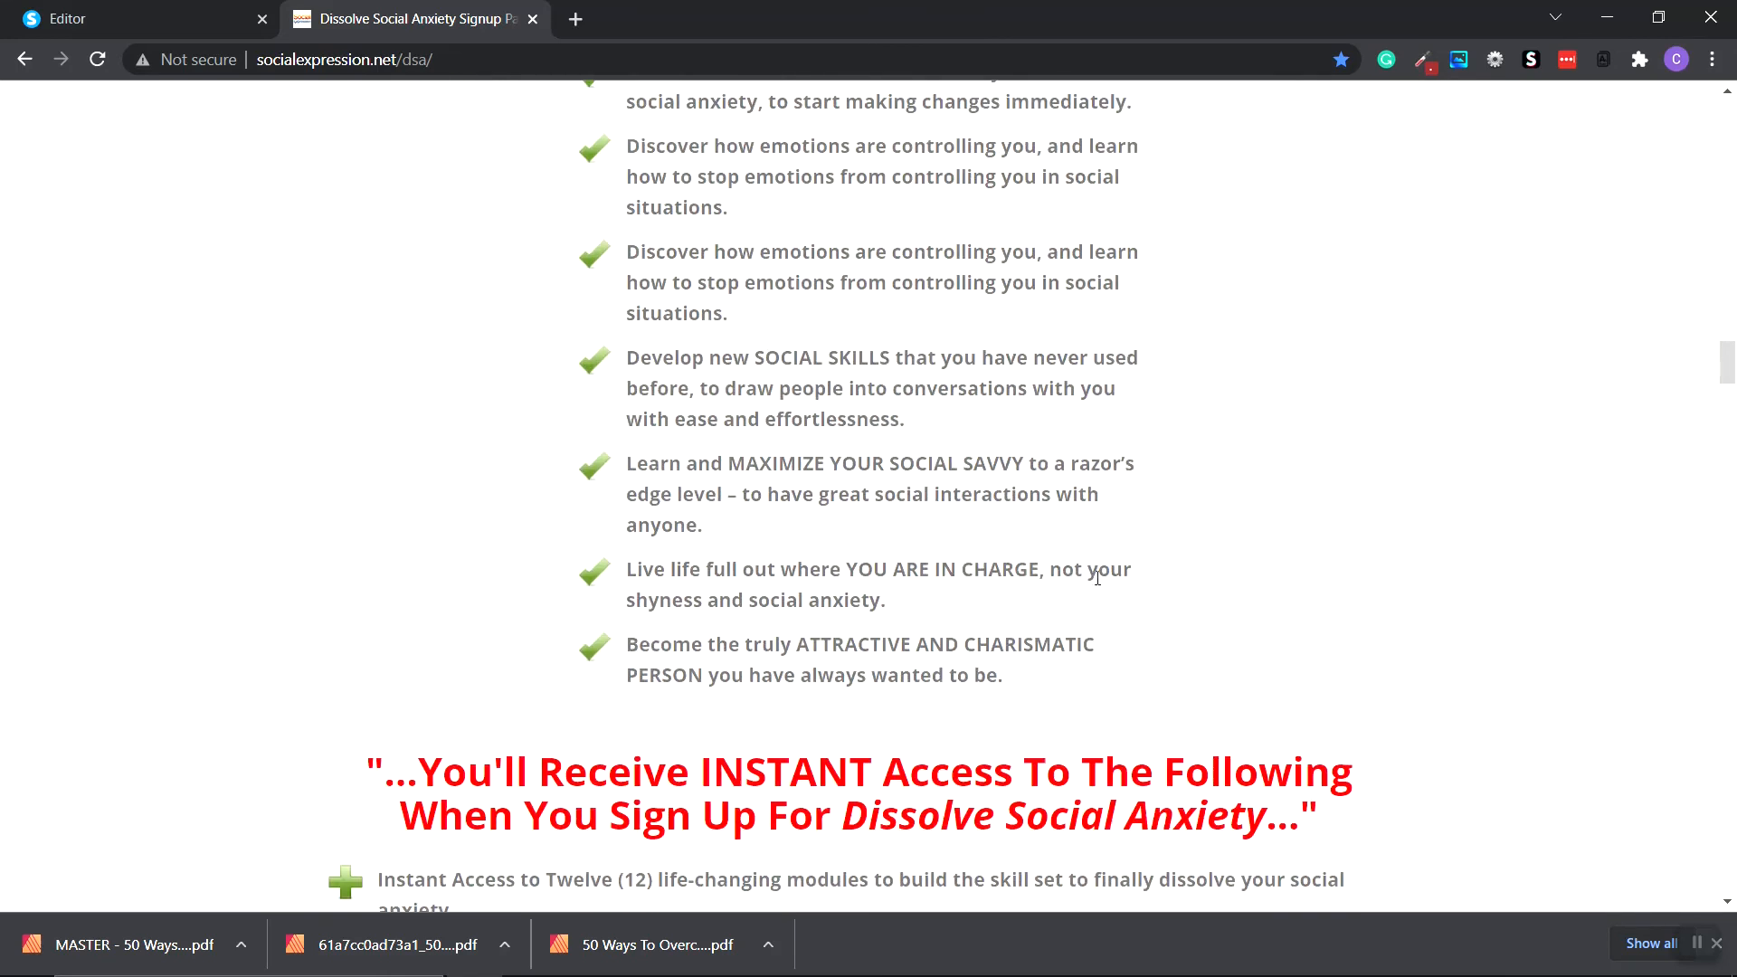
scroll(1325, 452, down, 20)
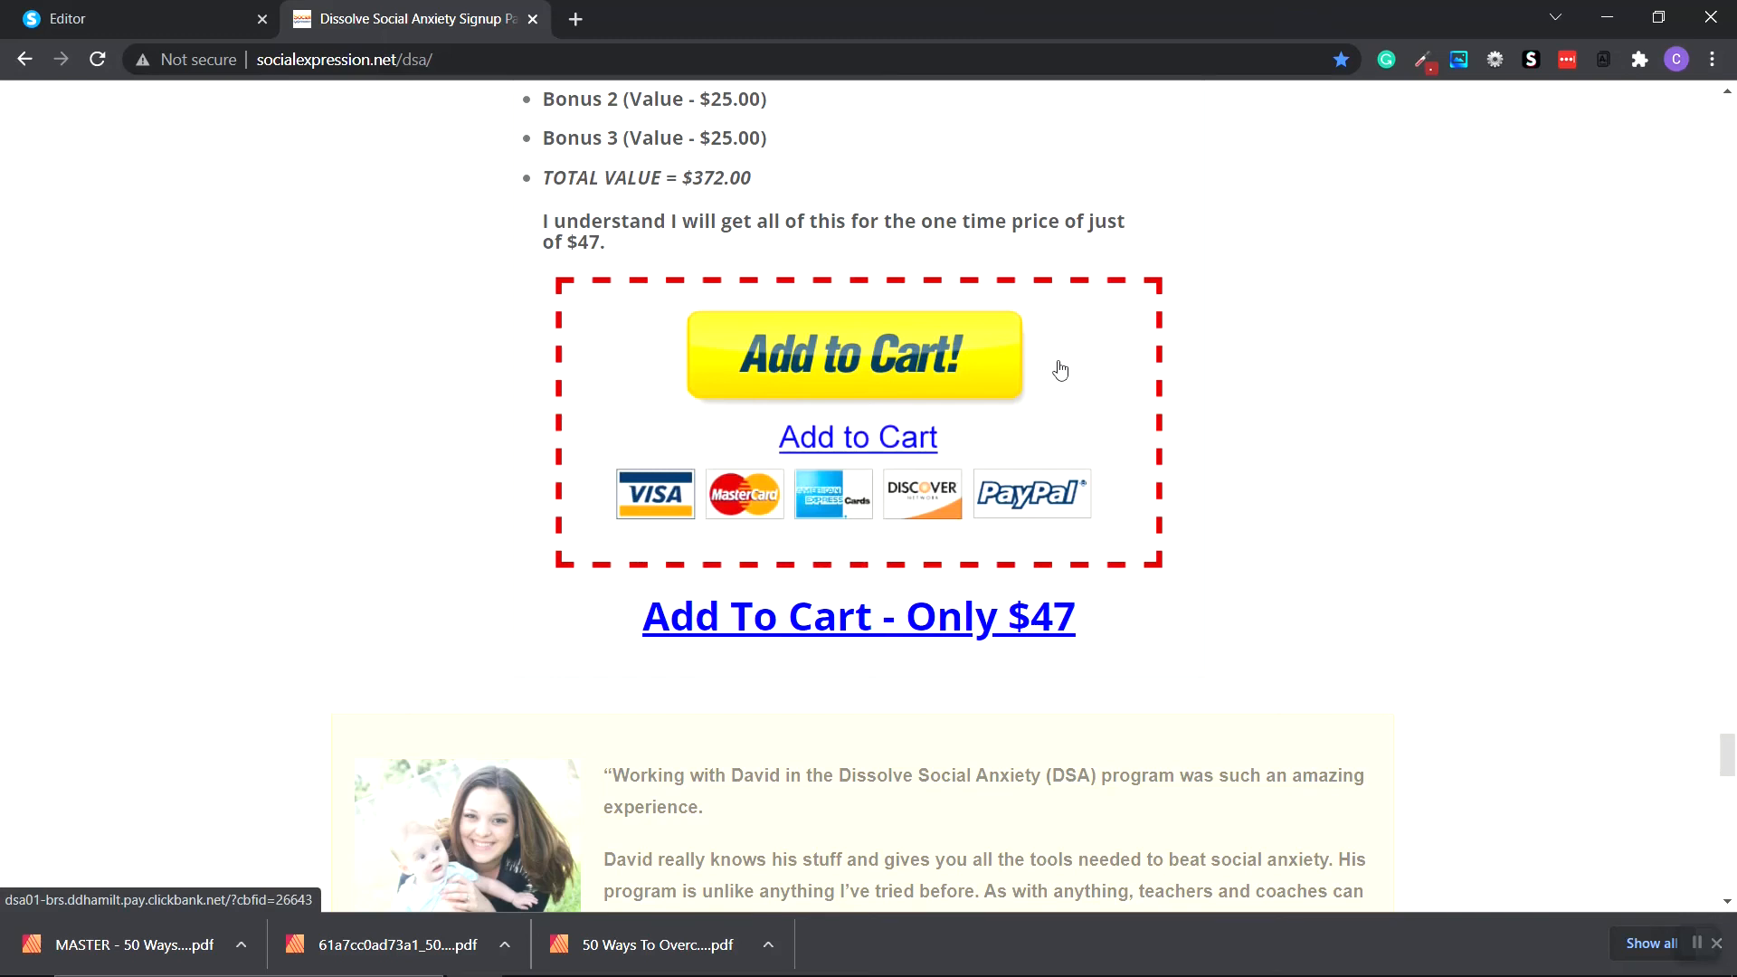
click(532, 19)
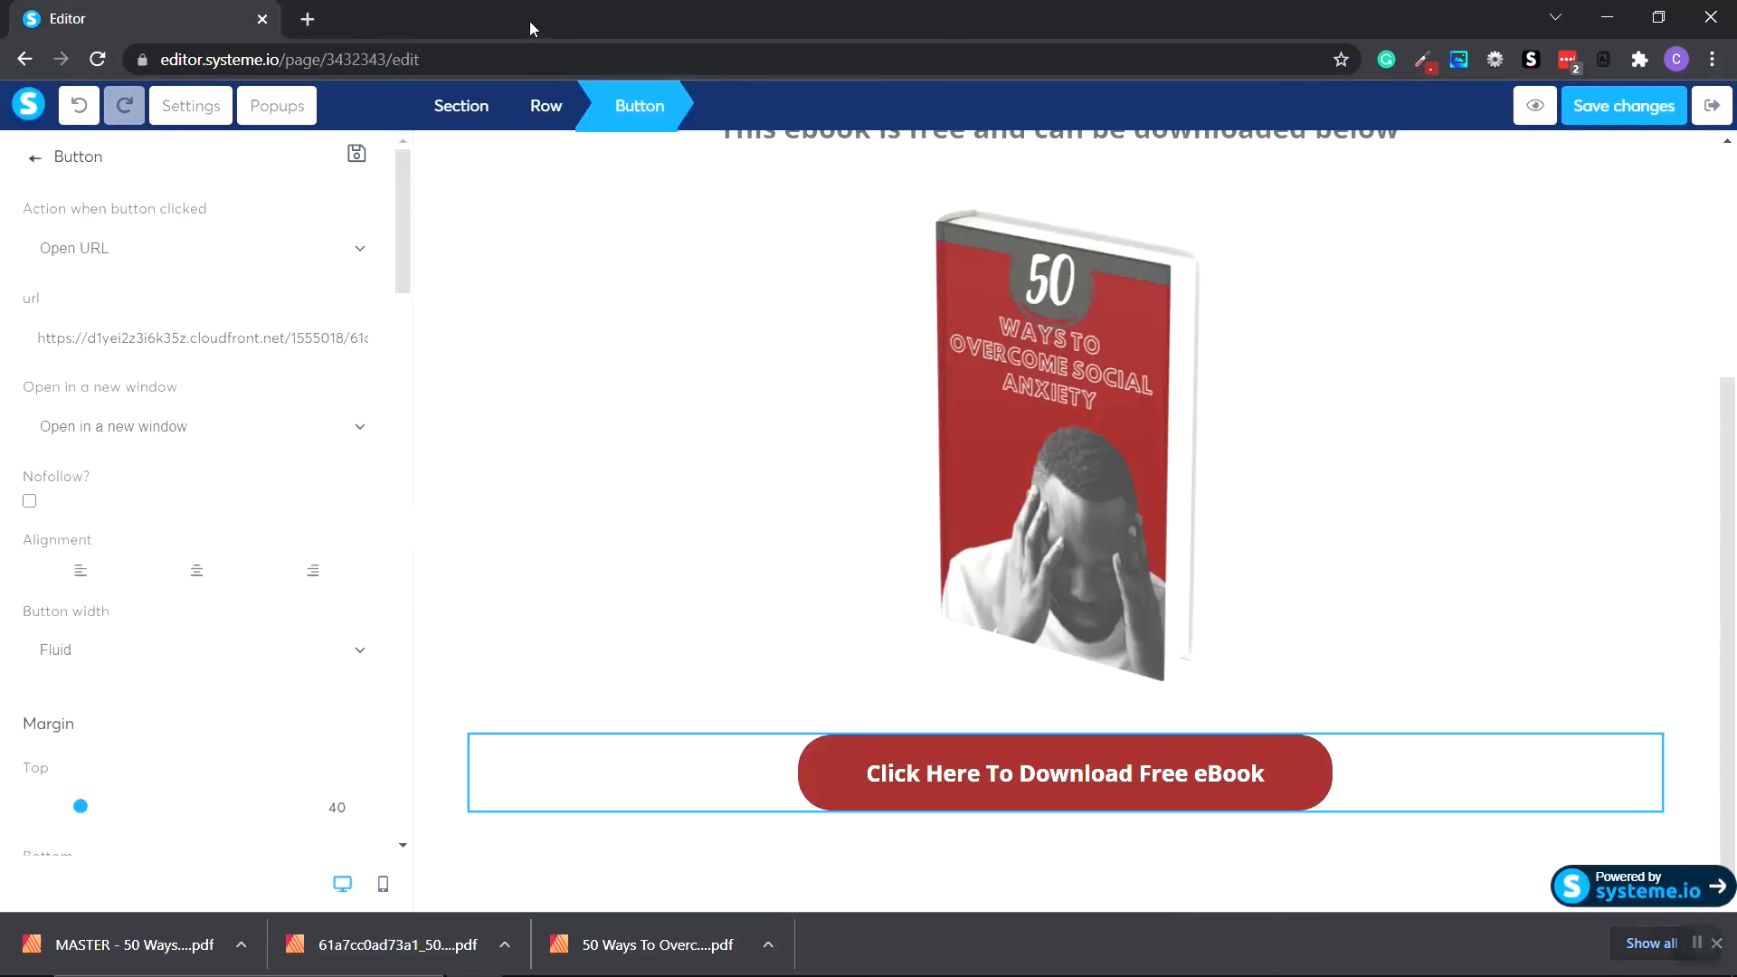
Step: Save the landing page, leaving the editor, and copy the page's URL from the funnel step configuration
click(1624, 106)
click(1723, 112)
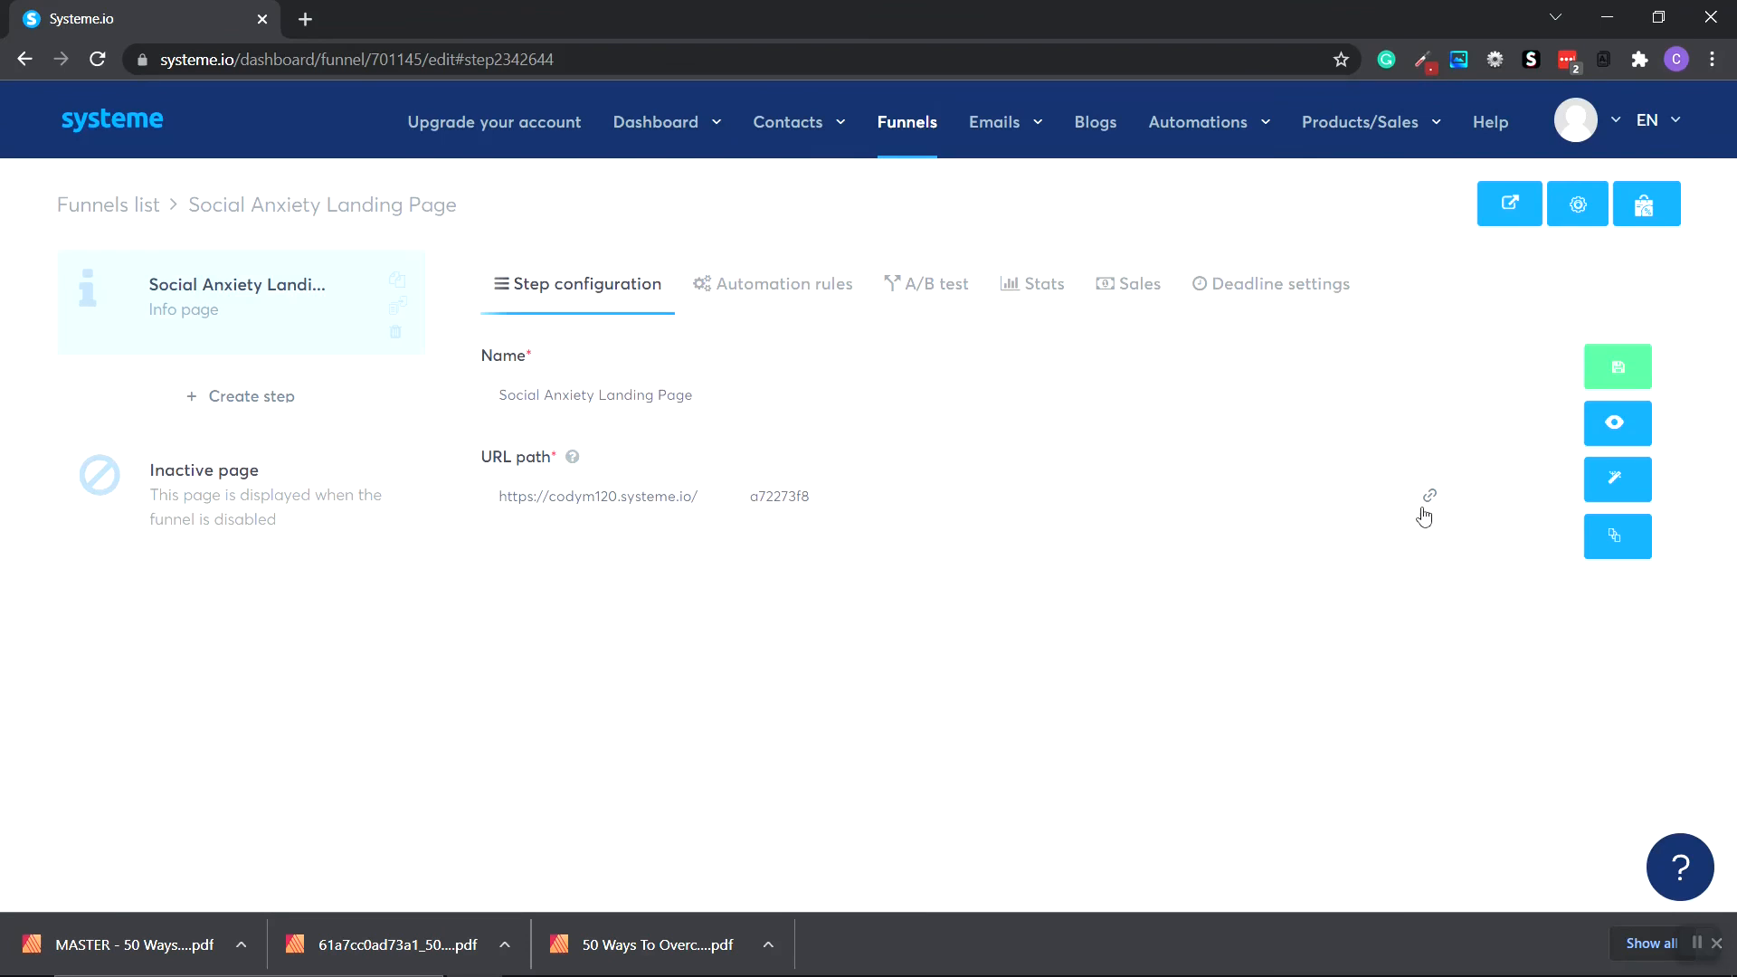
click(1437, 505)
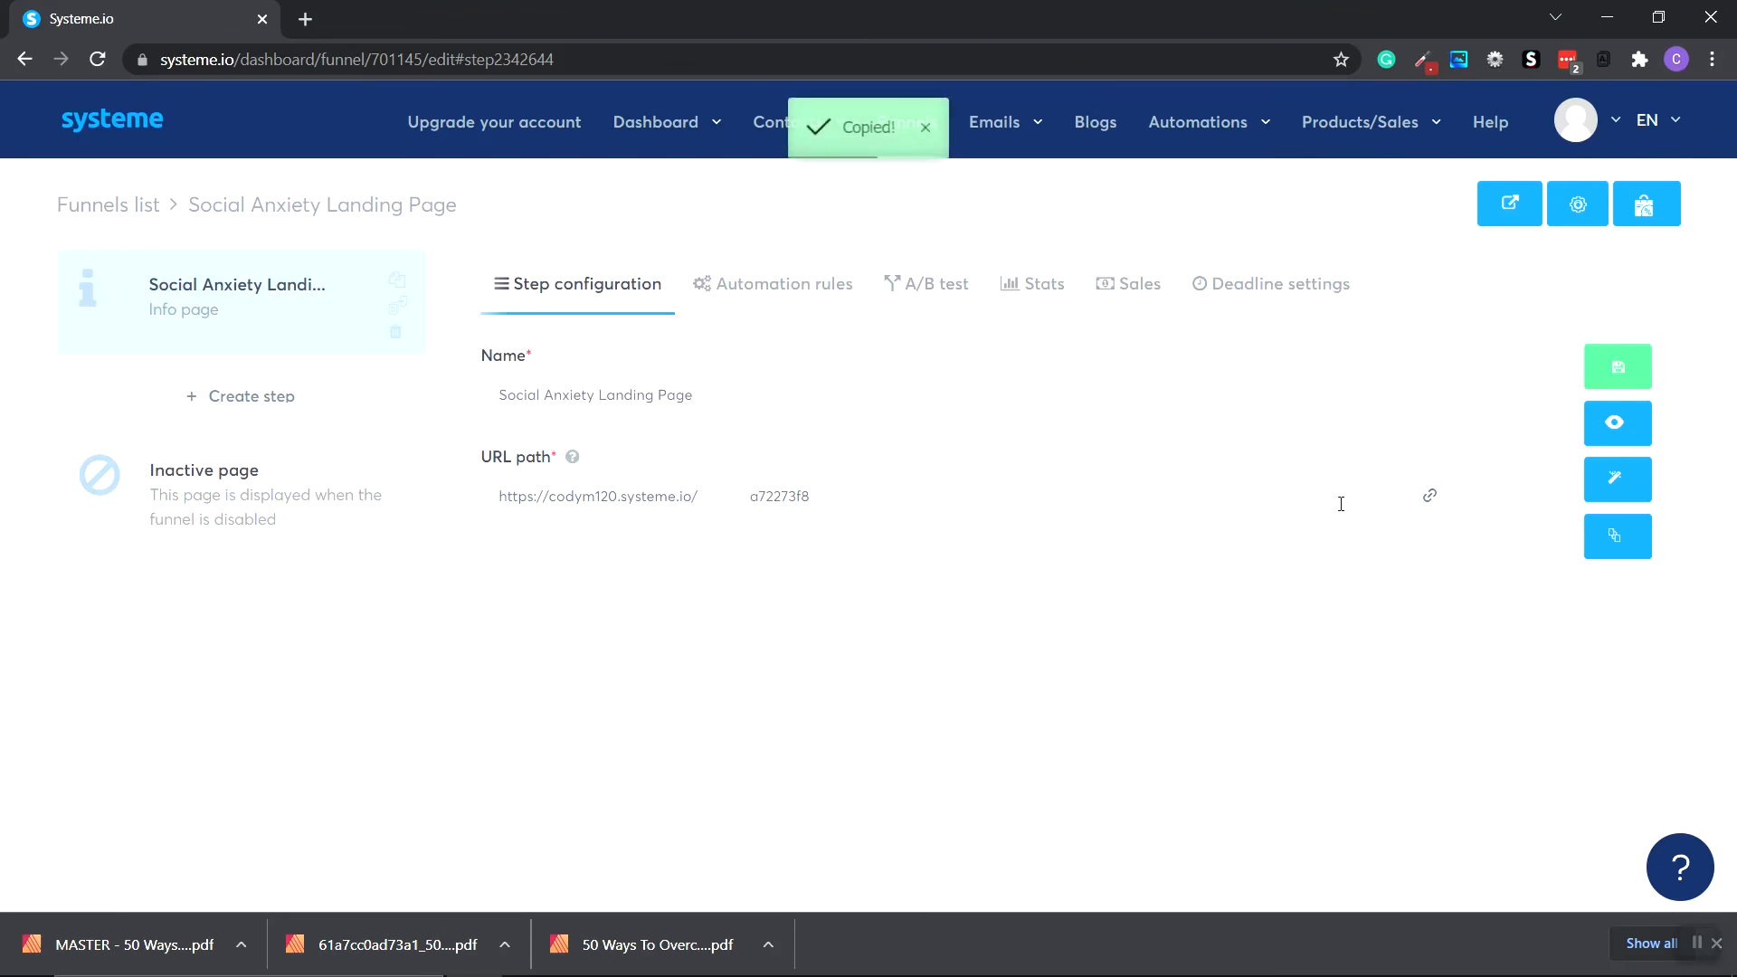
Step: Load the copied landing page URL in a new Incognito window and view the published page
key(ctrl+shift+n)
right_click(382, 63)
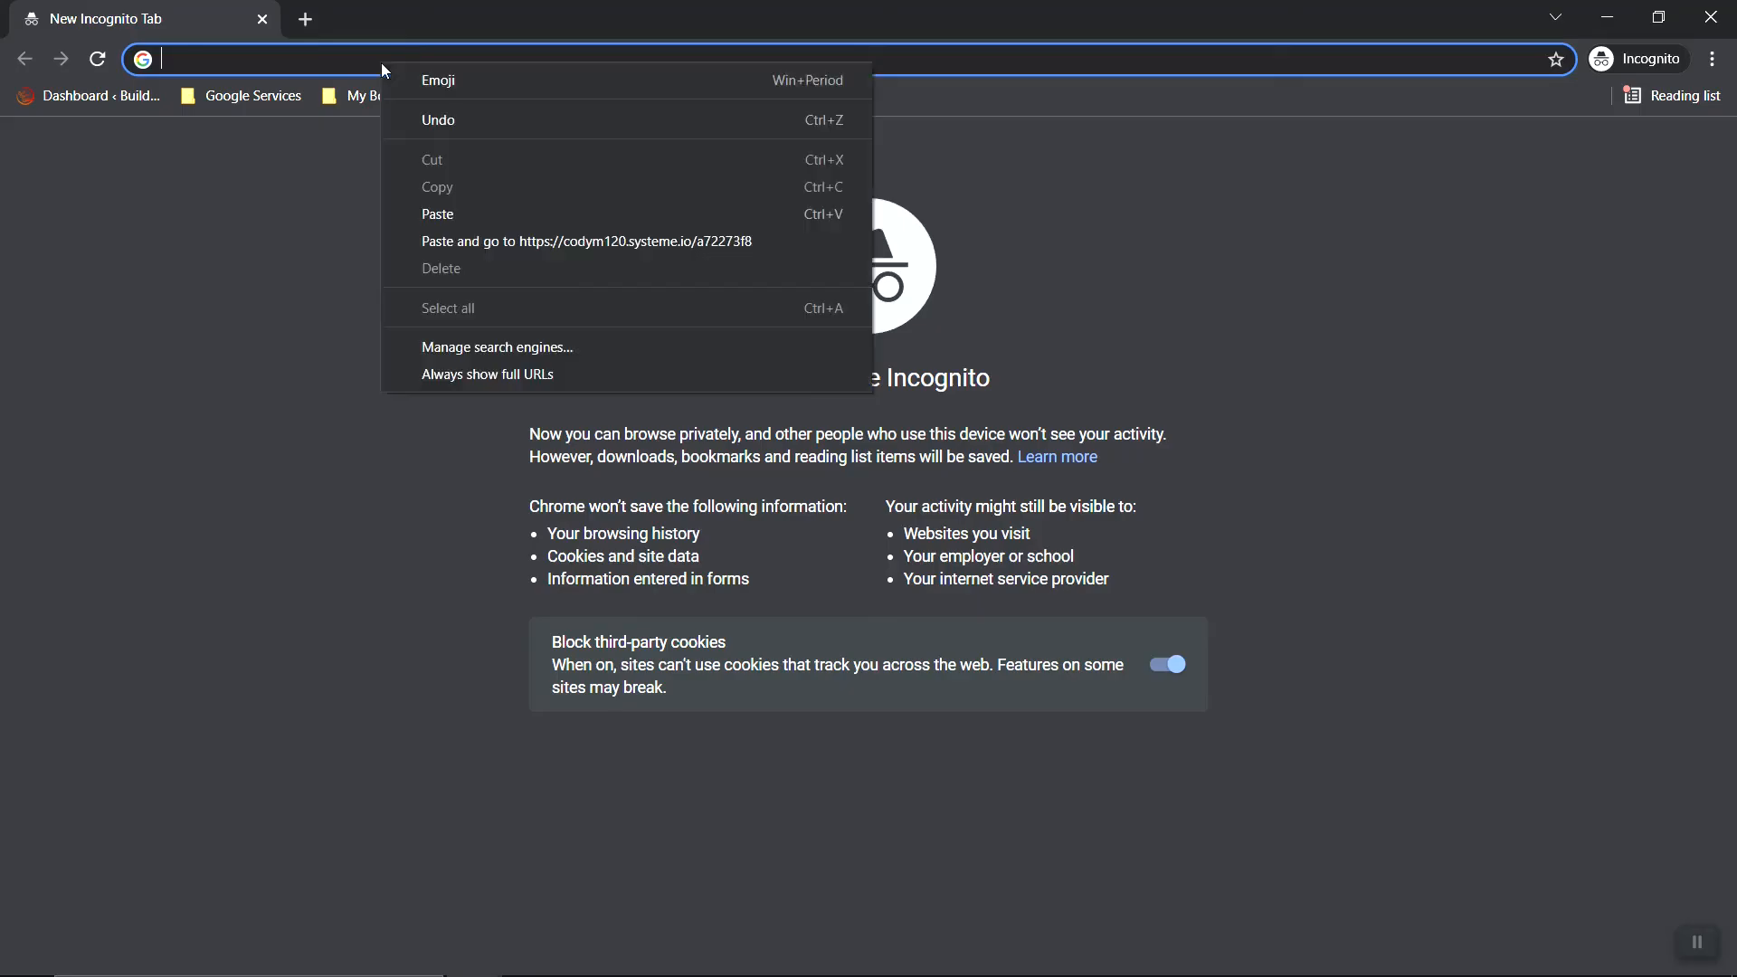
click(569, 244)
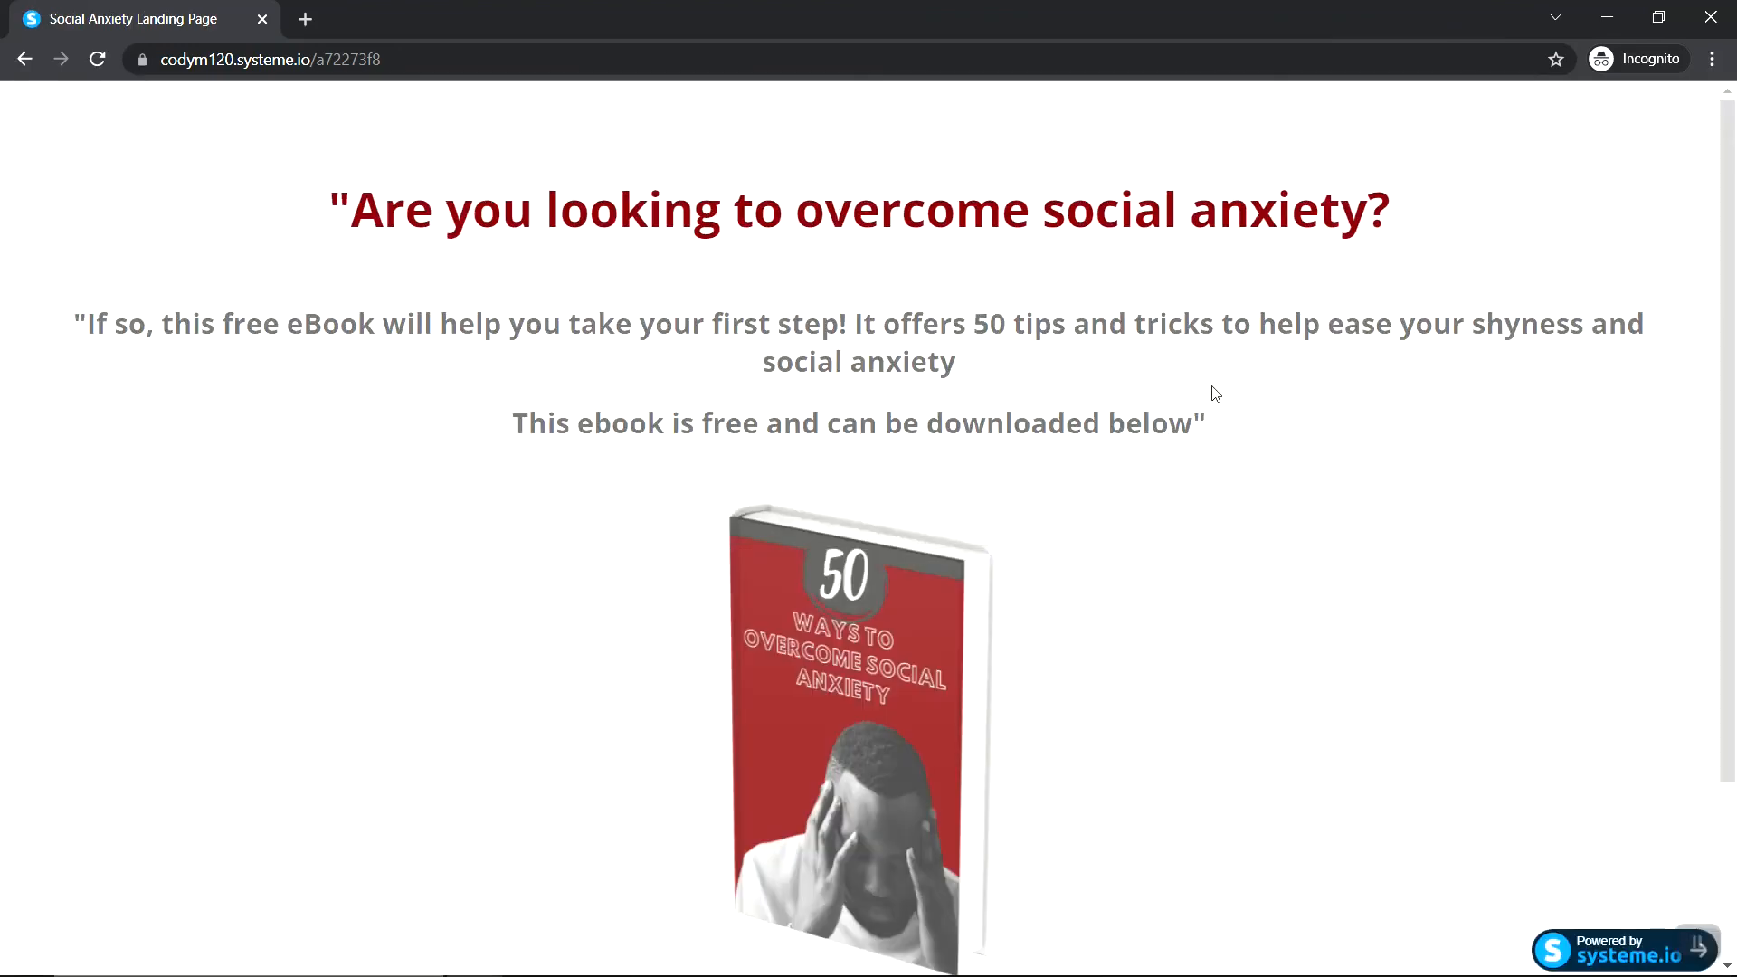
scroll(1324, 412, down, 3)
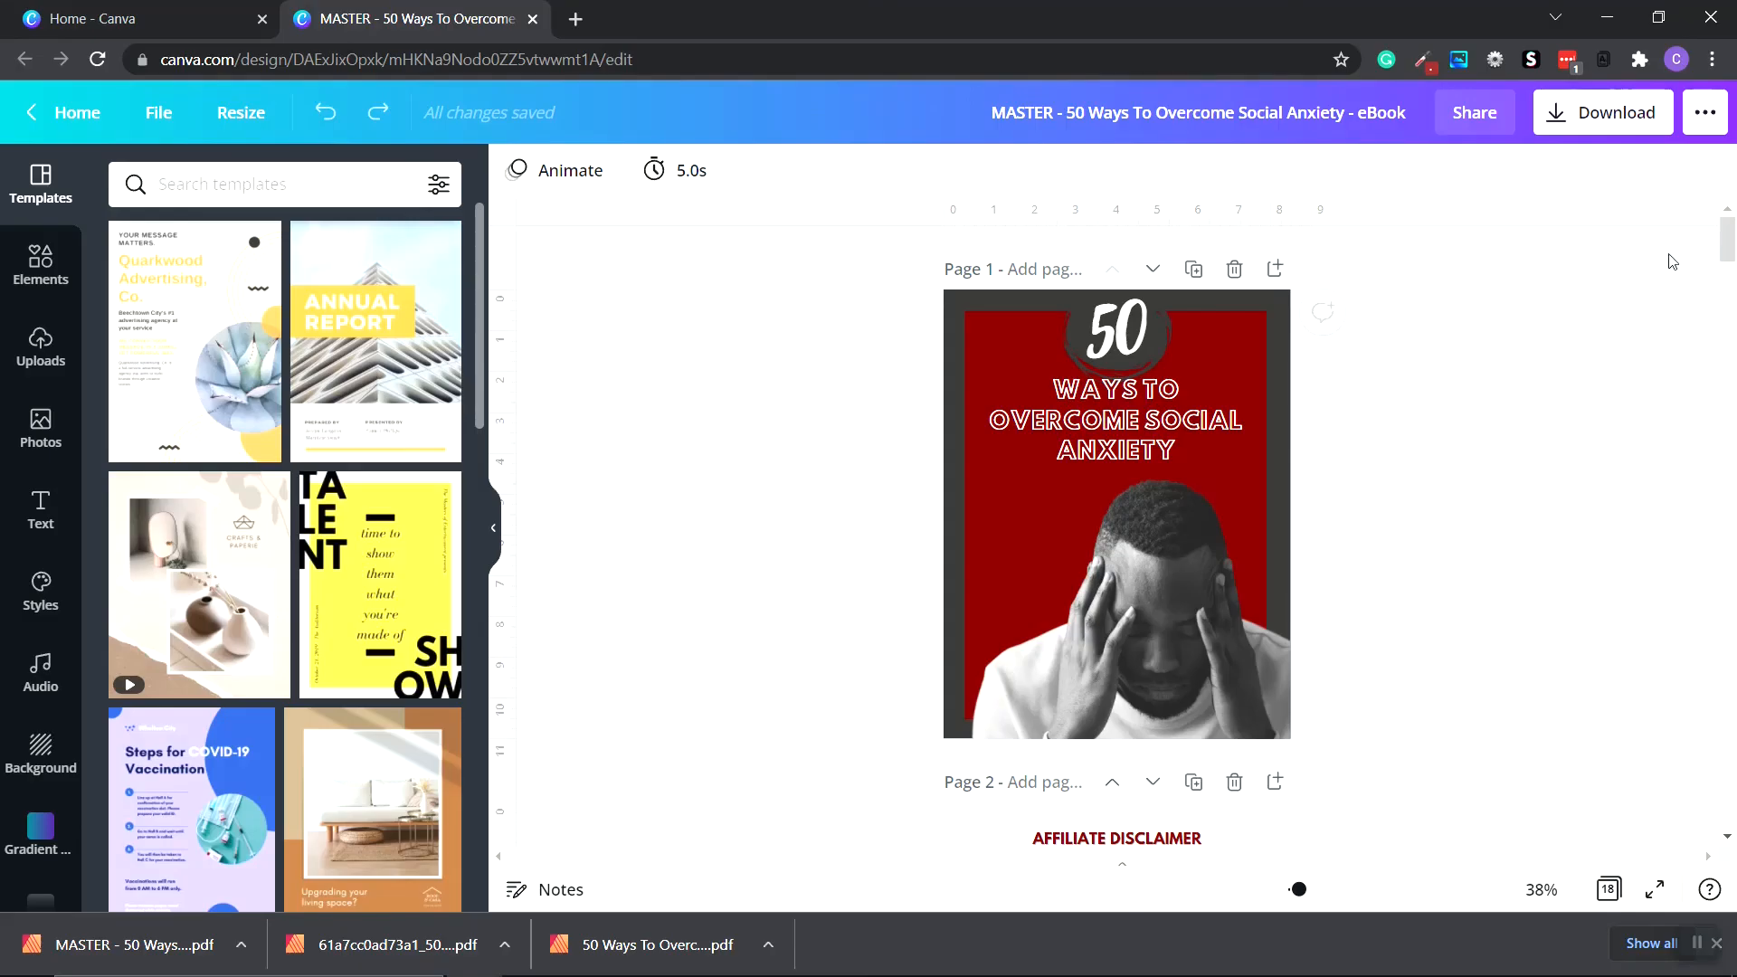
Step: In the Canva eBook, inspect the hyperlink behind the "Need extra help?" sentence below the Eye Contact tip
drag(1724, 253, 1726, 554)
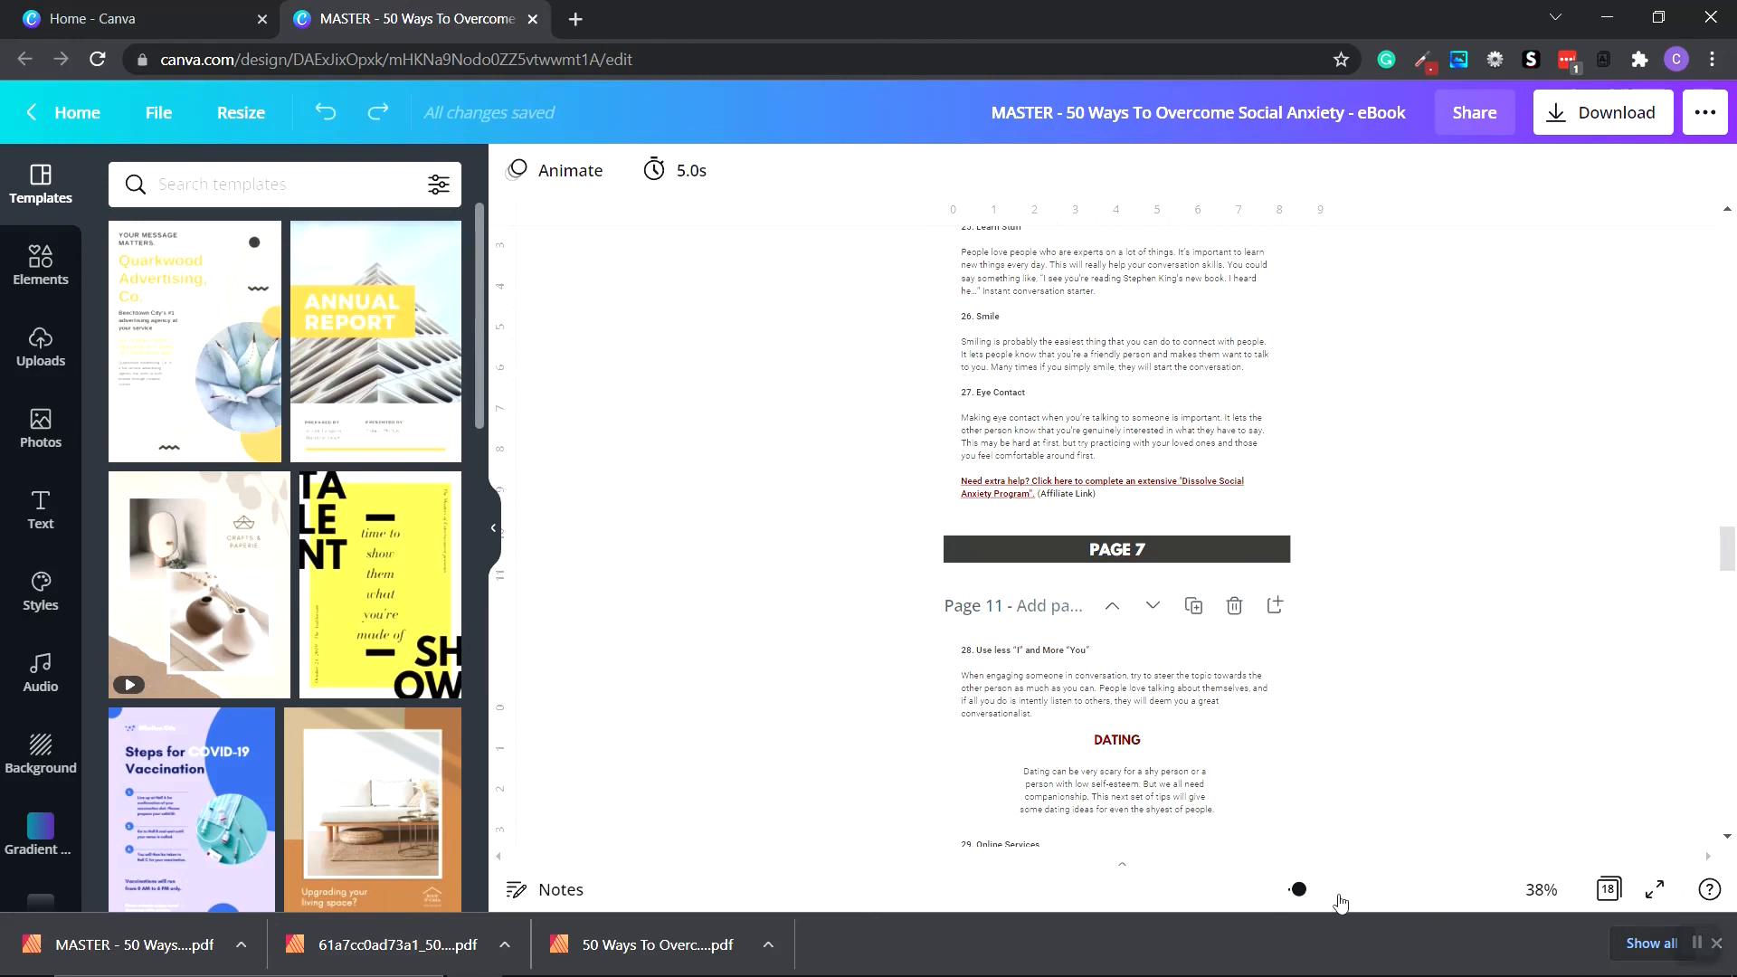
drag(1297, 889, 1332, 889)
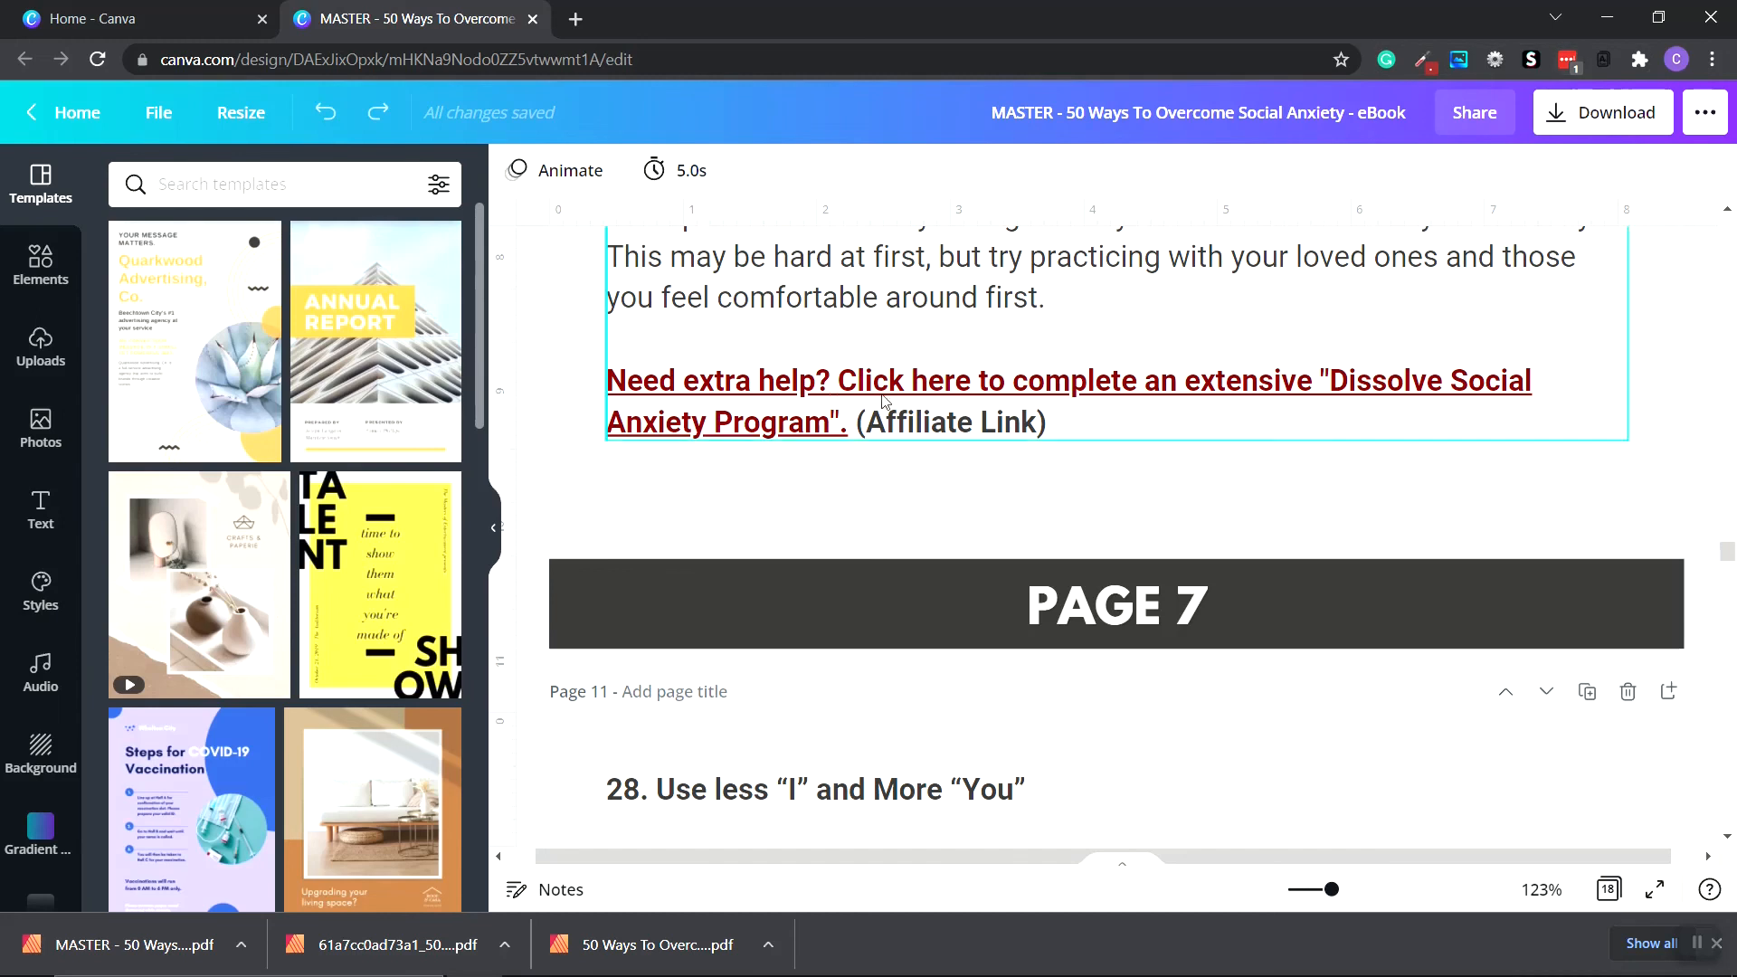
click(846, 435)
click(845, 435)
scroll(846, 500, down, 1)
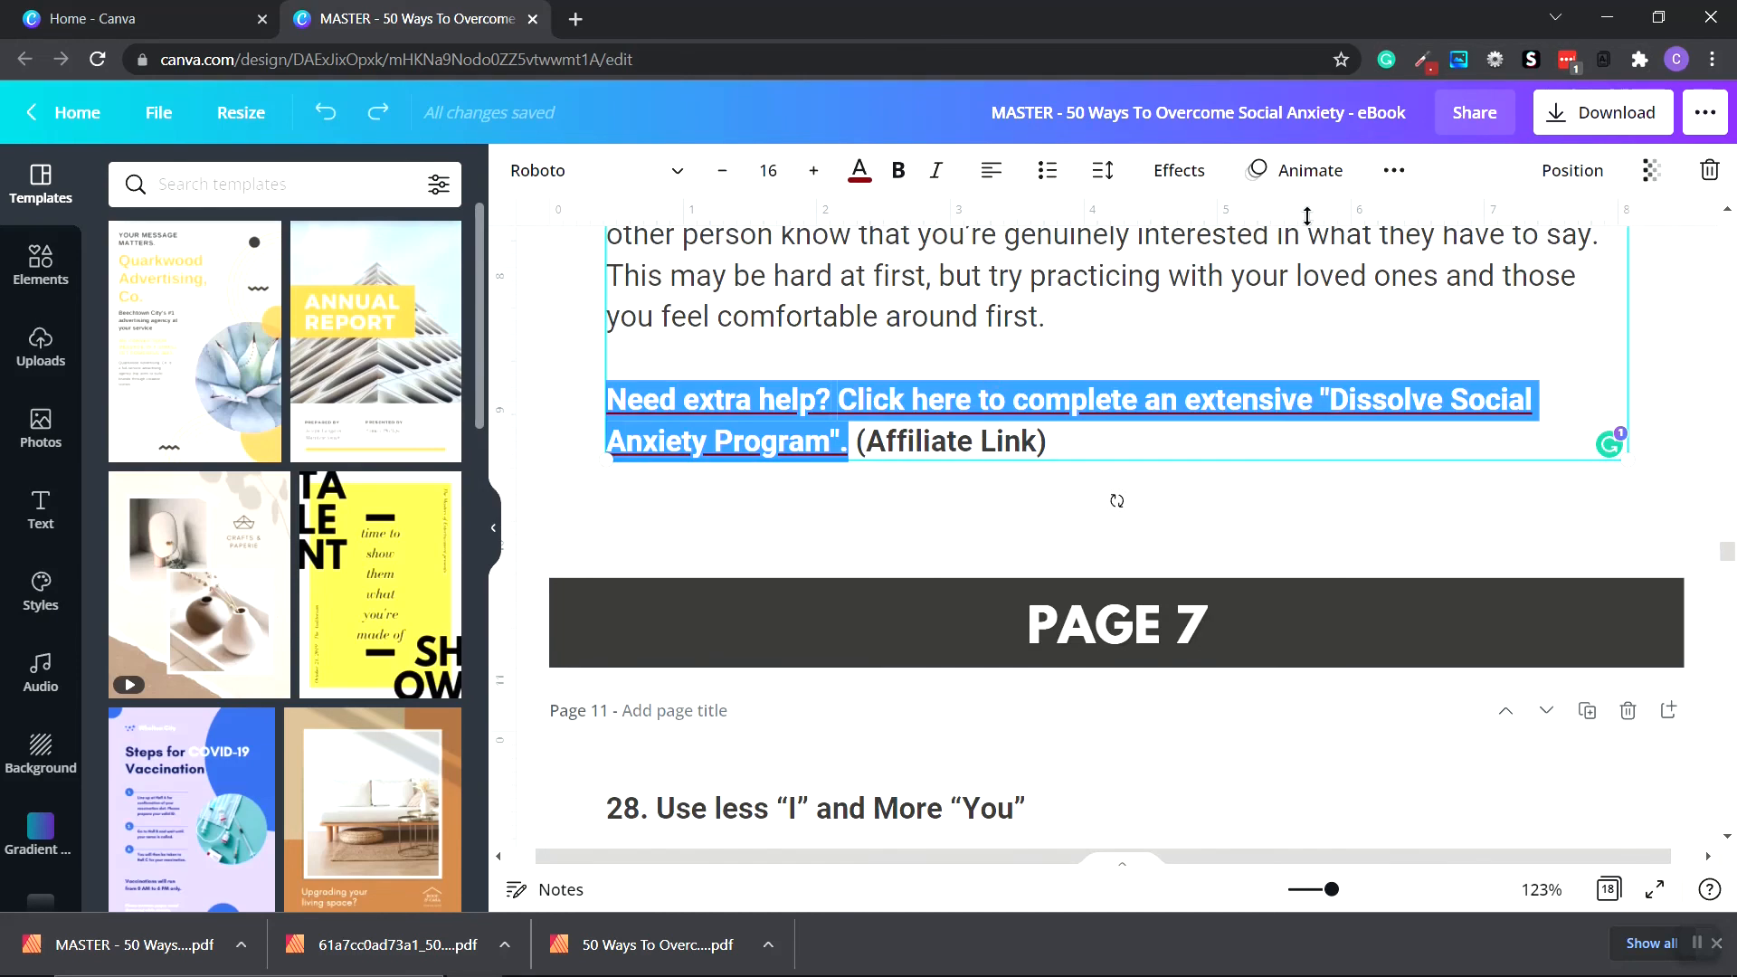
click(1391, 180)
click(1304, 225)
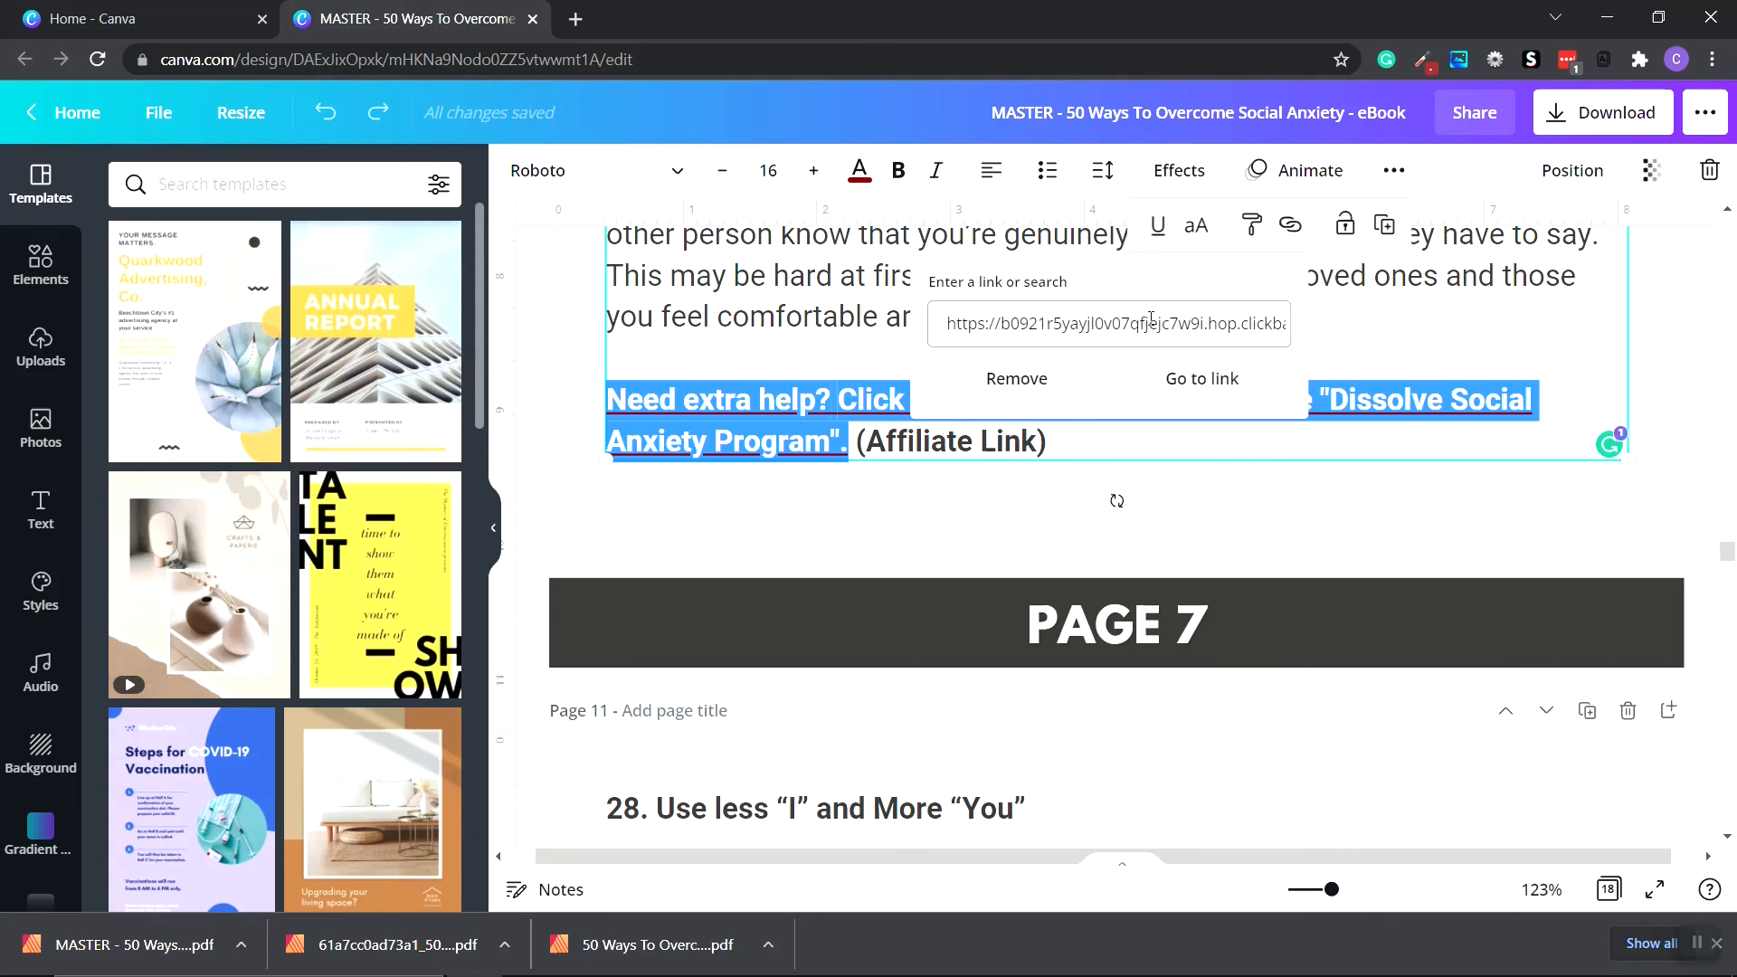
click(1681, 367)
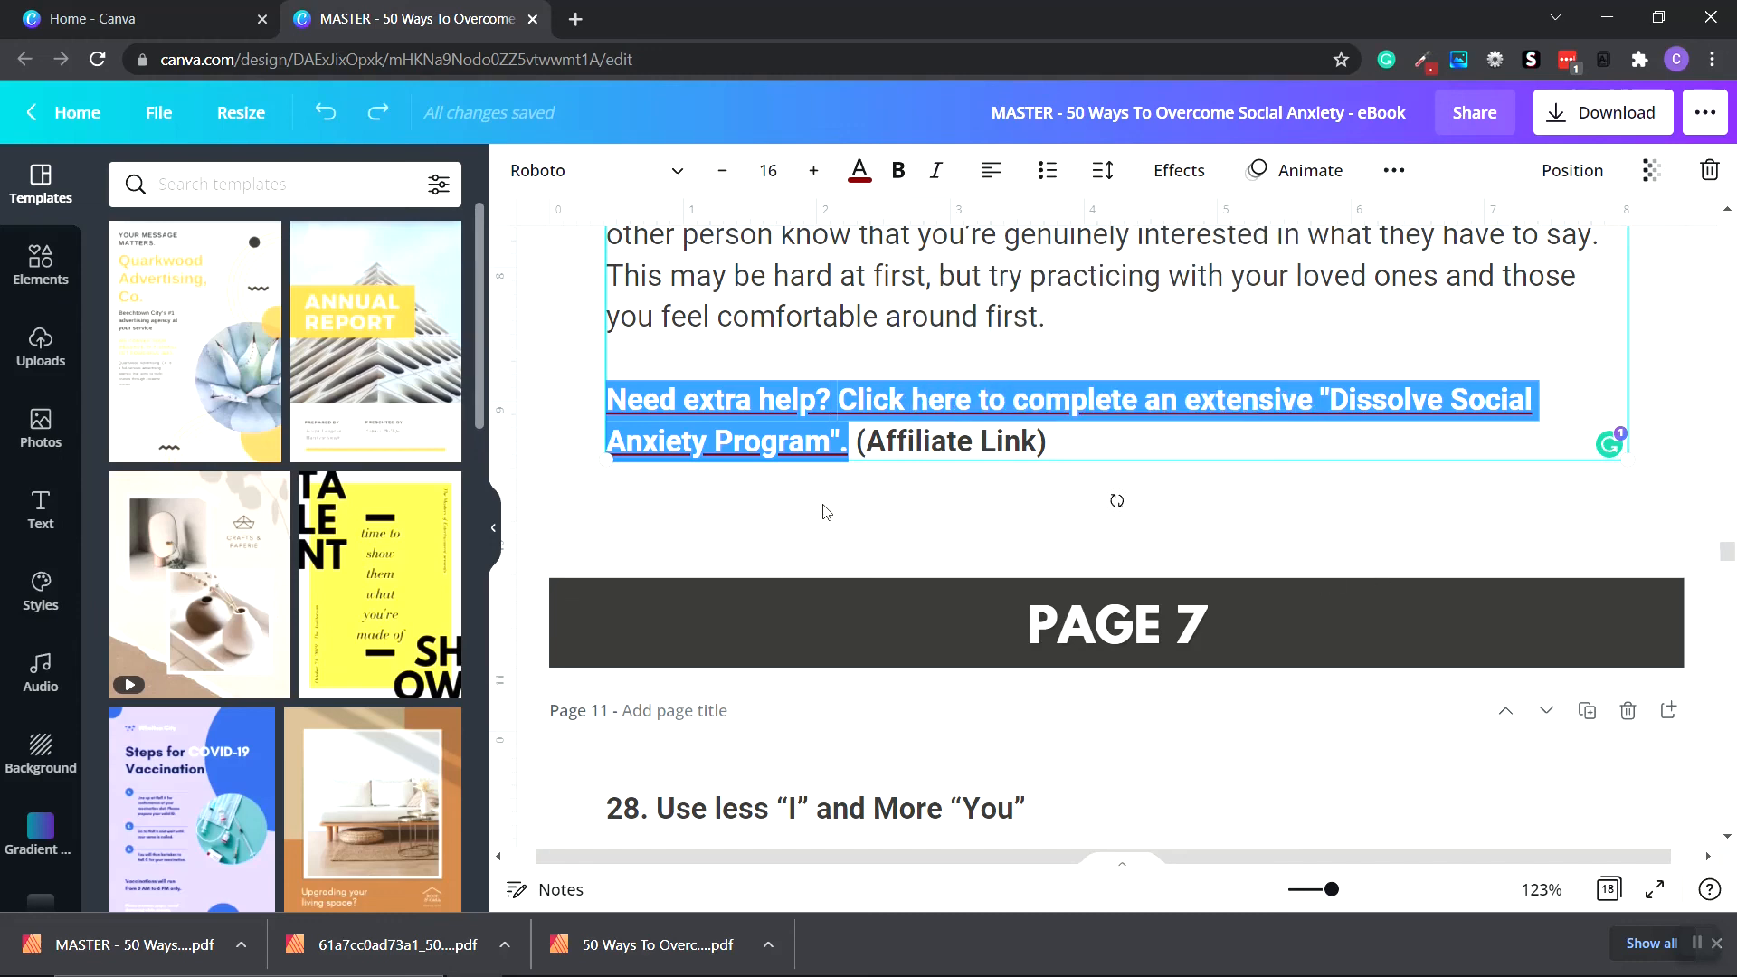
click(159, 119)
click(194, 533)
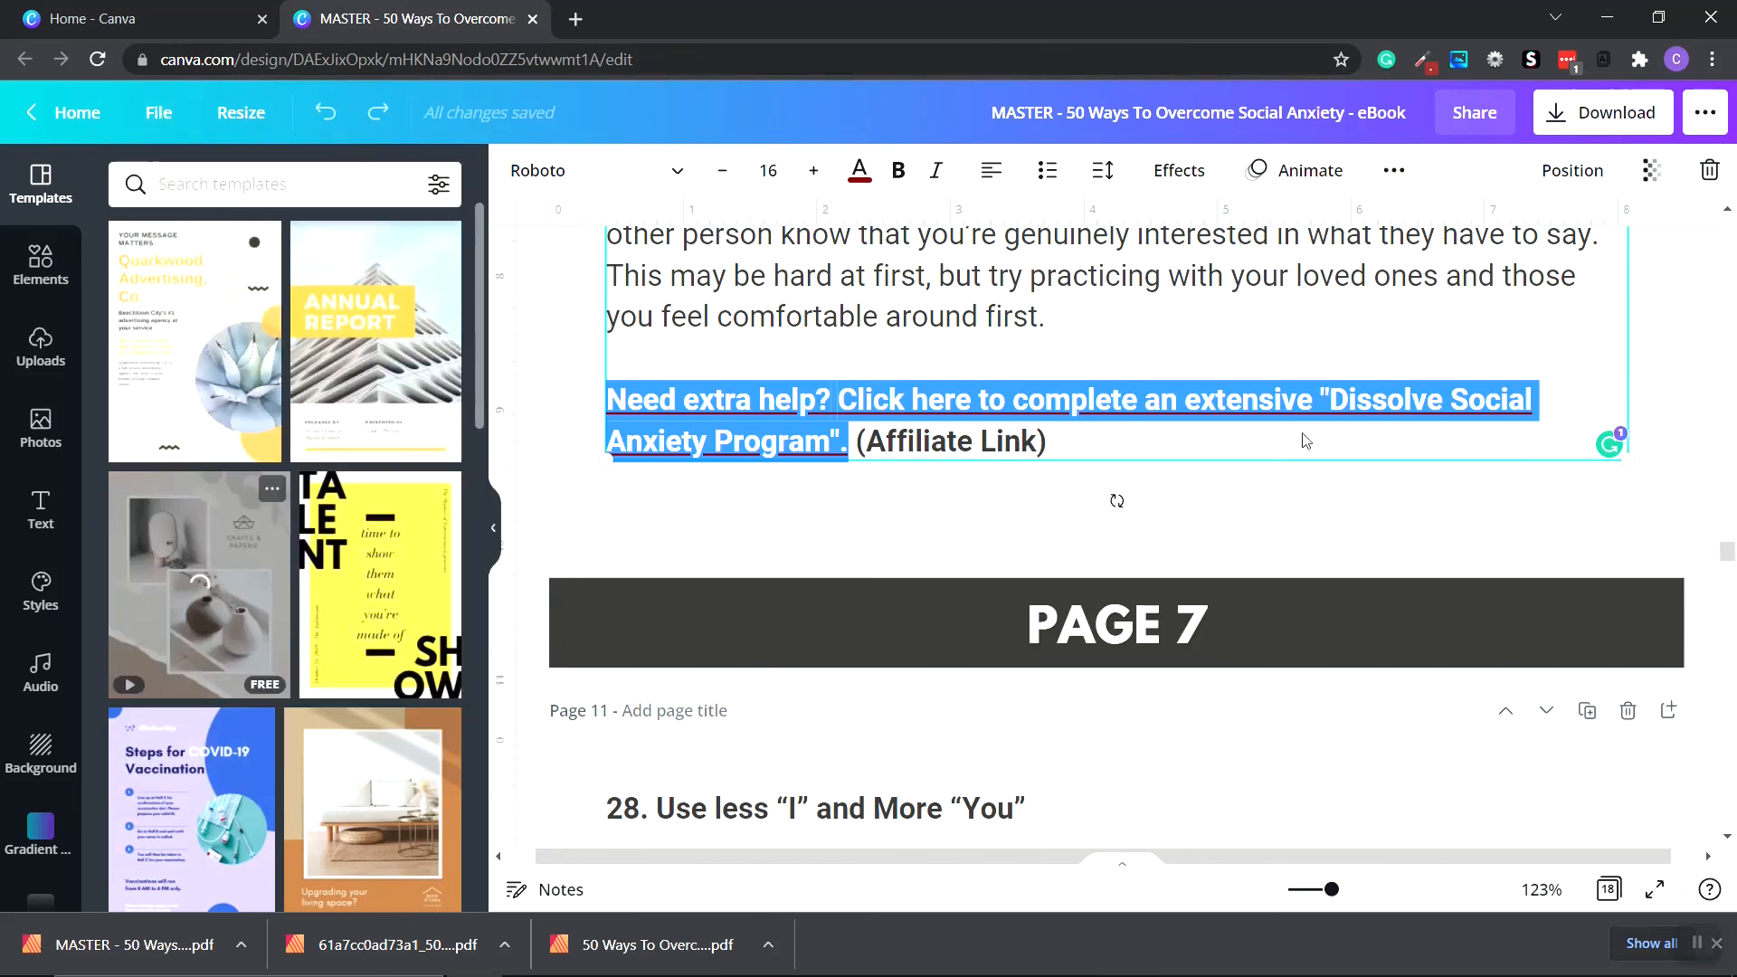